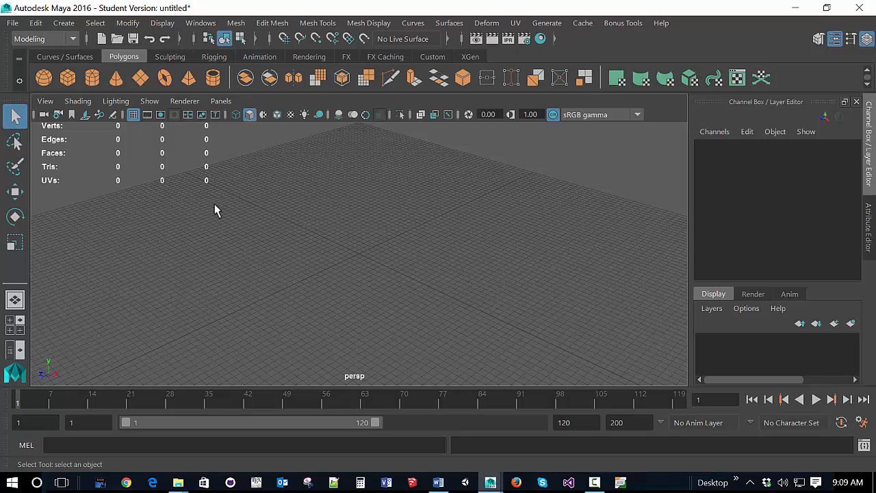
# Step: Check that Poly Count is enabled among the heads-up display options
pyautogui.click(157, 25)
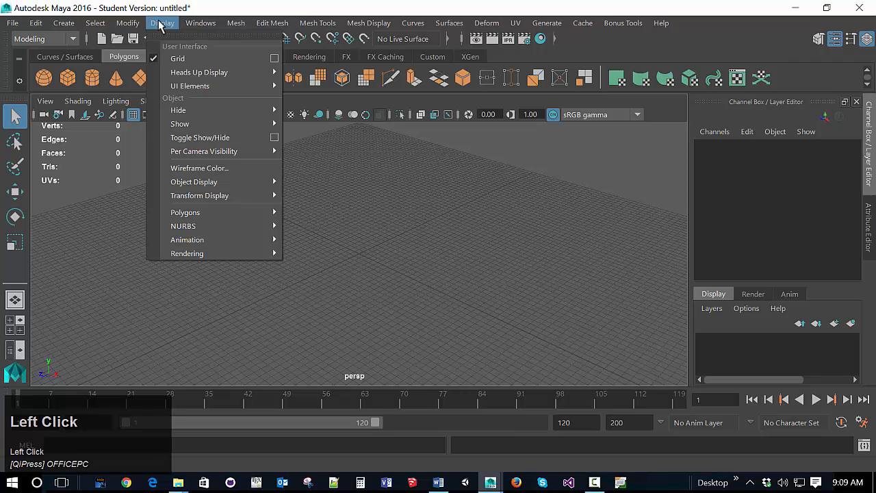
pyautogui.moveTo(188, 72)
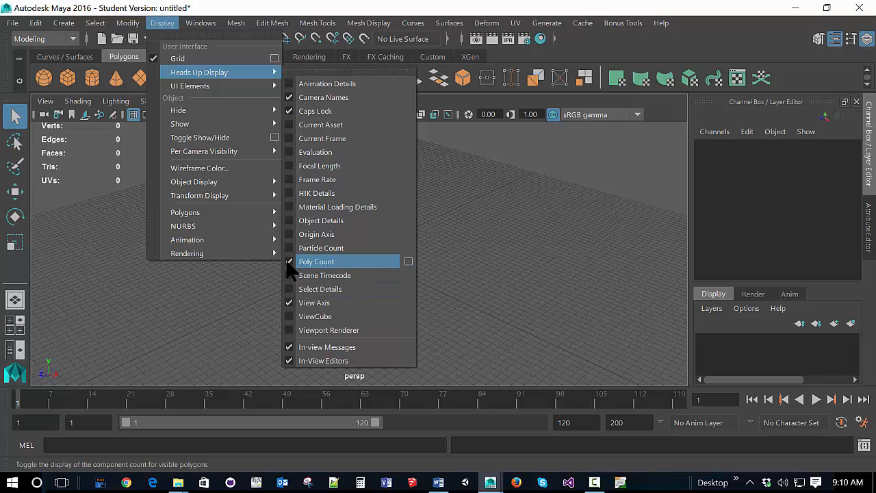
pyautogui.click(236, 287)
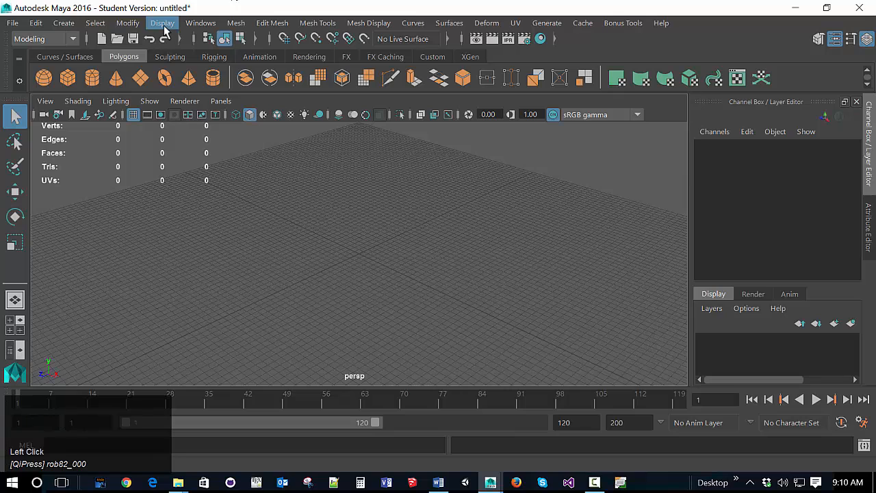
# Step: Set the linear working unit to meter in the application preferences and save them
pyautogui.click(194, 21)
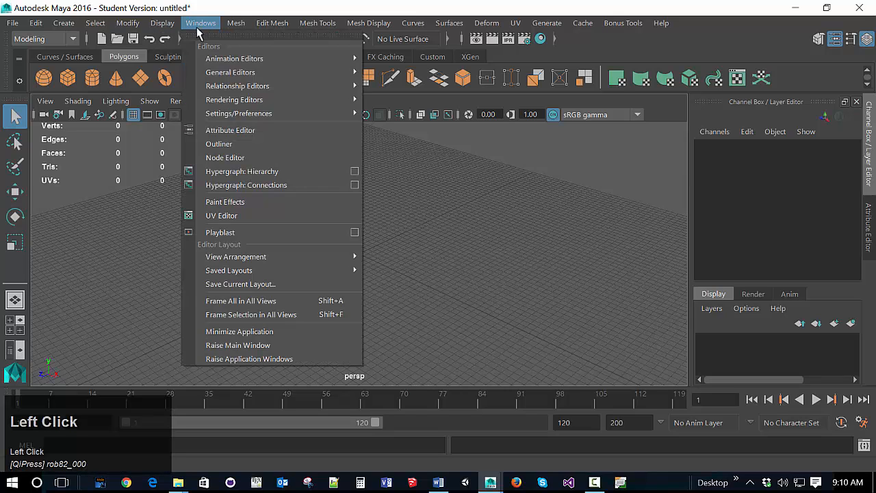
pyautogui.moveTo(239, 115)
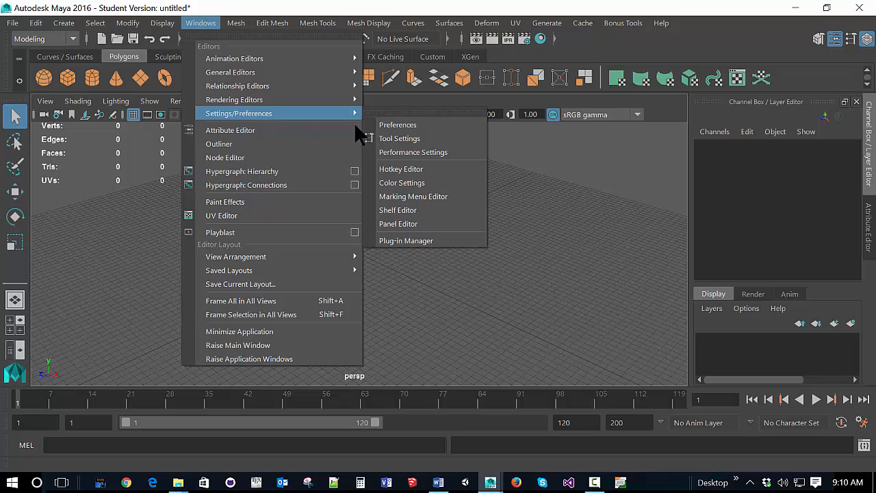
pyautogui.click(383, 124)
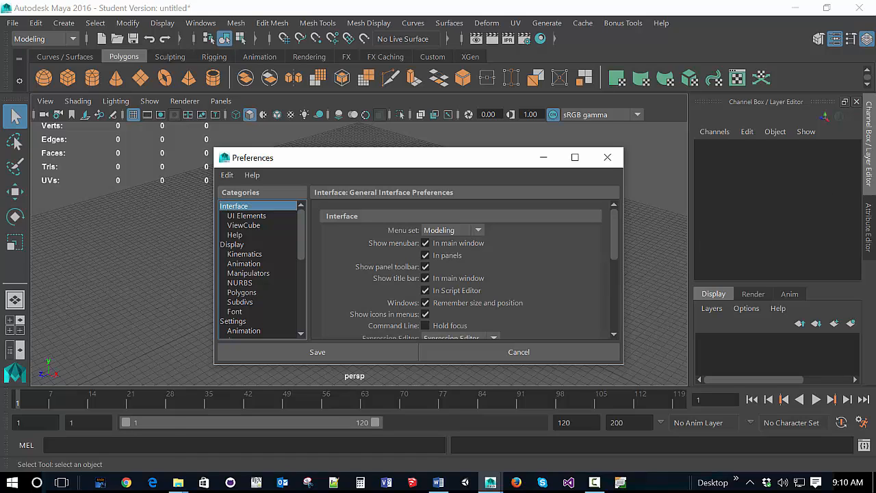
pyautogui.click(633, 316)
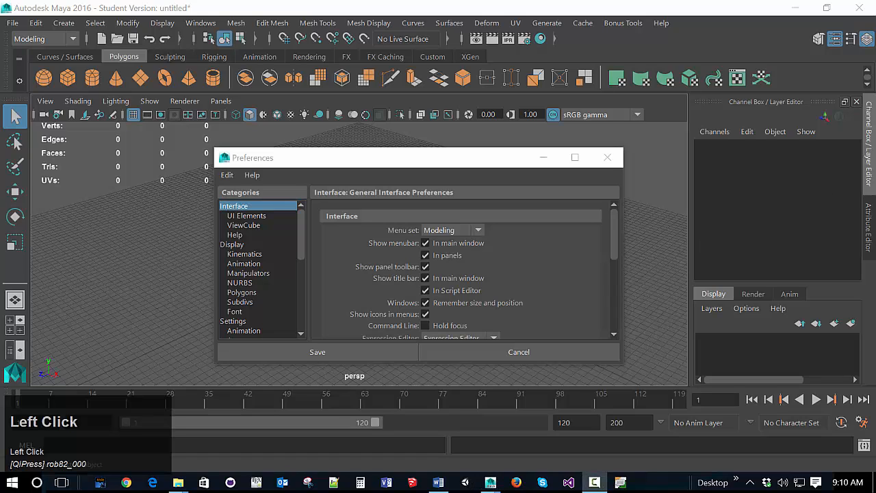
pyautogui.click(238, 322)
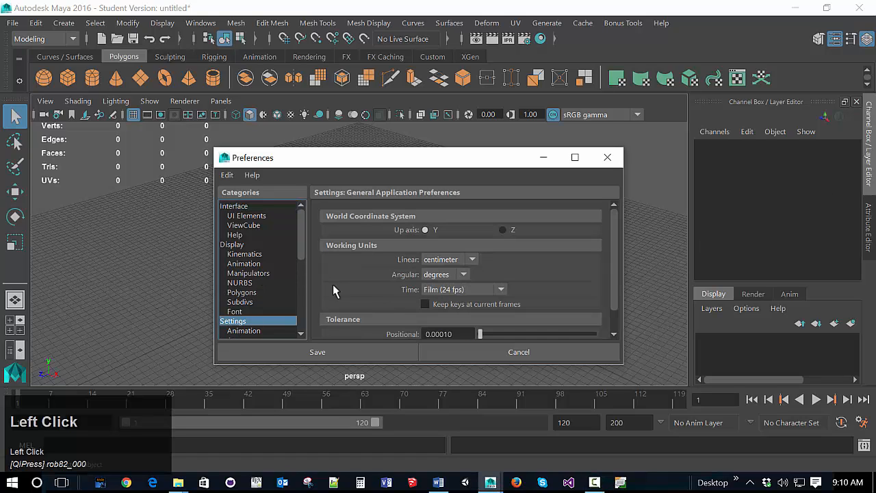
pyautogui.click(473, 260)
pyautogui.click(443, 299)
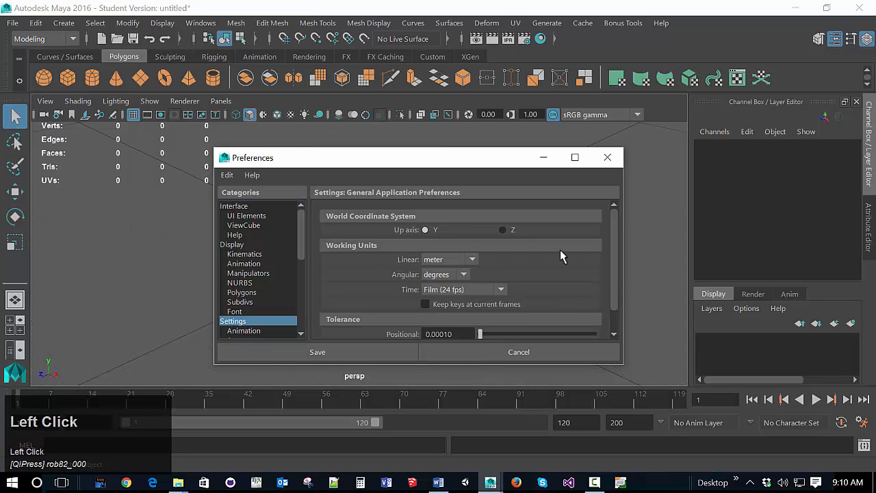
pyautogui.click(369, 354)
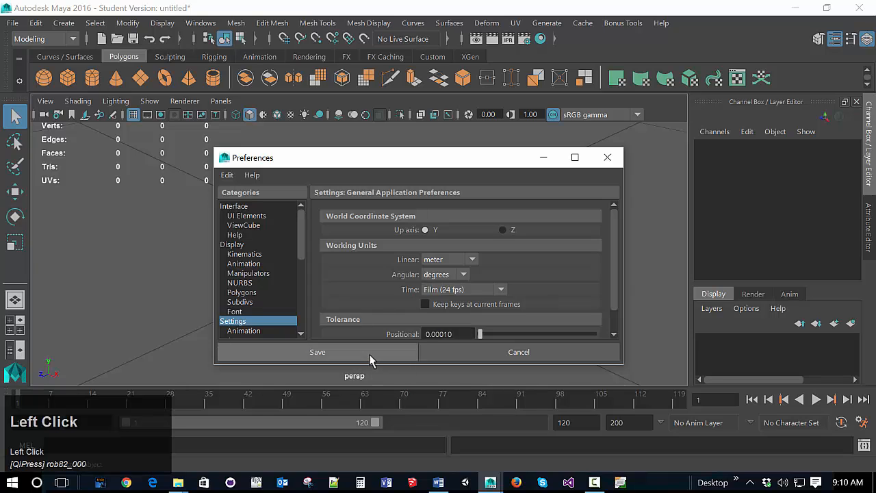
pyautogui.scroll(-1, 360, 254)
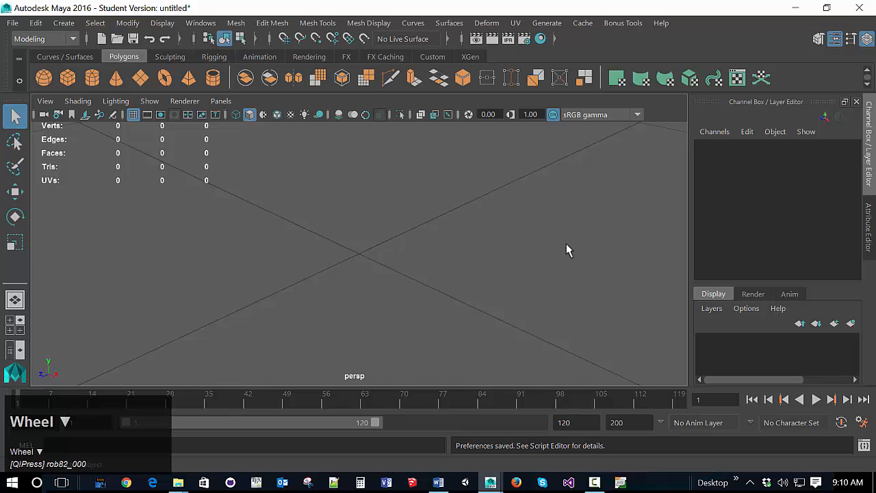
pyautogui.press('ctrl')
pyautogui.keyDown('ctrl'); pyautogui.scroll(-1, 425, 268); pyautogui.keyUp('ctrl')
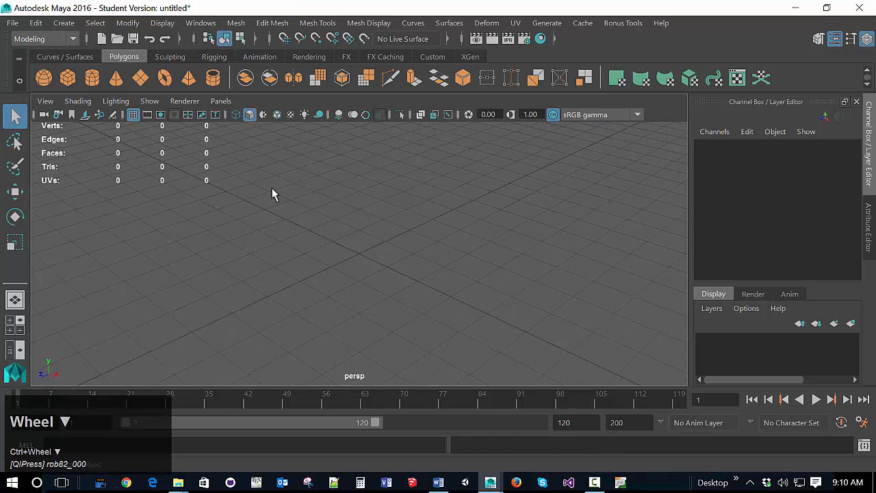
# Step: Hide the viewport grid and show it again
pyautogui.click(162, 22)
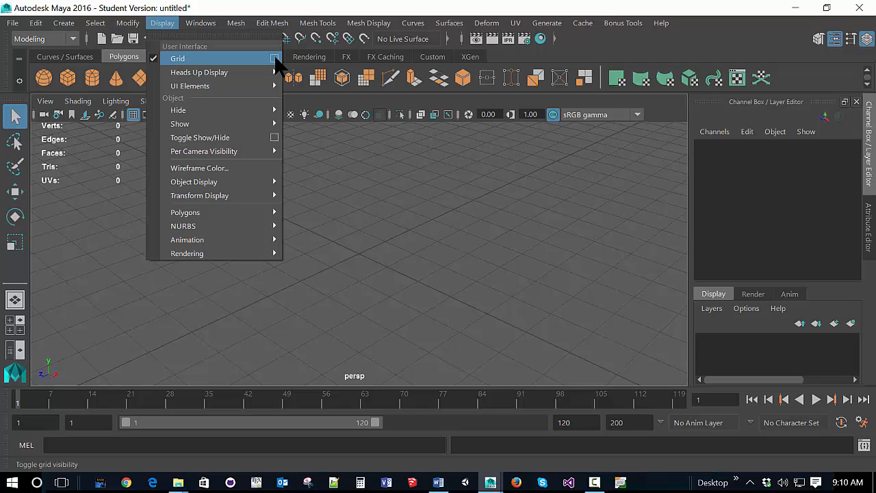
pyautogui.click(221, 62)
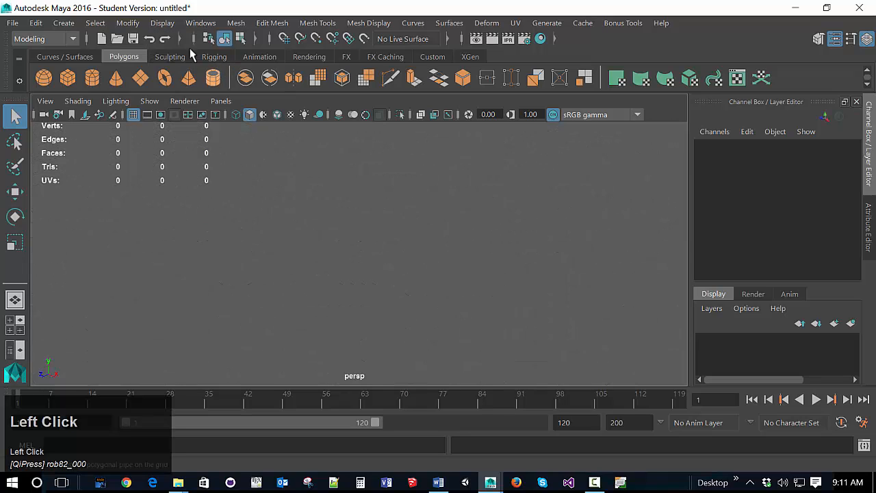
pyautogui.click(163, 25)
pyautogui.click(174, 58)
# Step: Apply grid options with length and width 5 units, grid lines every 1 unit, and 10 subdivisions
pyautogui.click(163, 23)
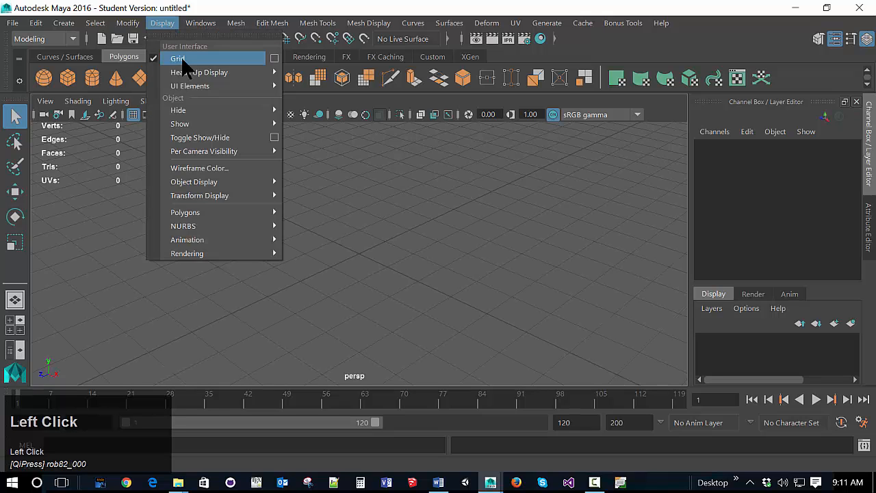
pyautogui.click(274, 58)
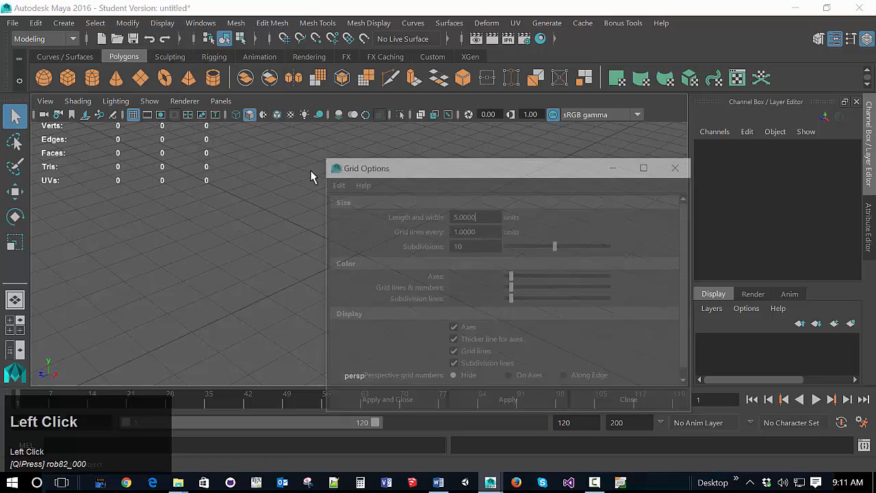
pyautogui.moveTo(452, 171); pyautogui.dragTo(364, 144)
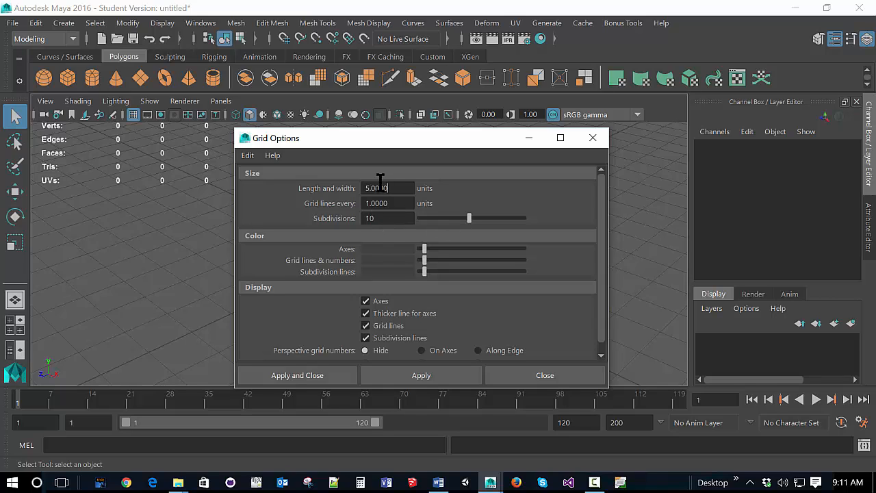
pyautogui.click(332, 375)
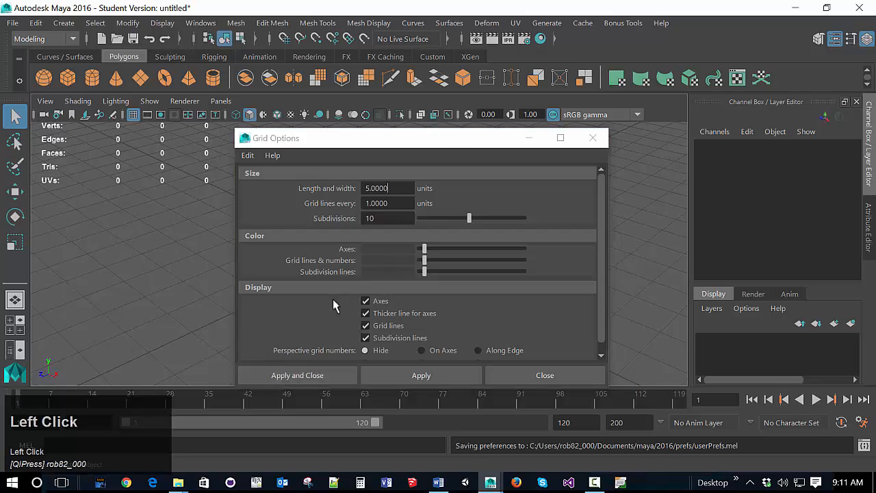
pyautogui.scroll(-1, 359, 320)
pyautogui.scroll(3, 360, 315)
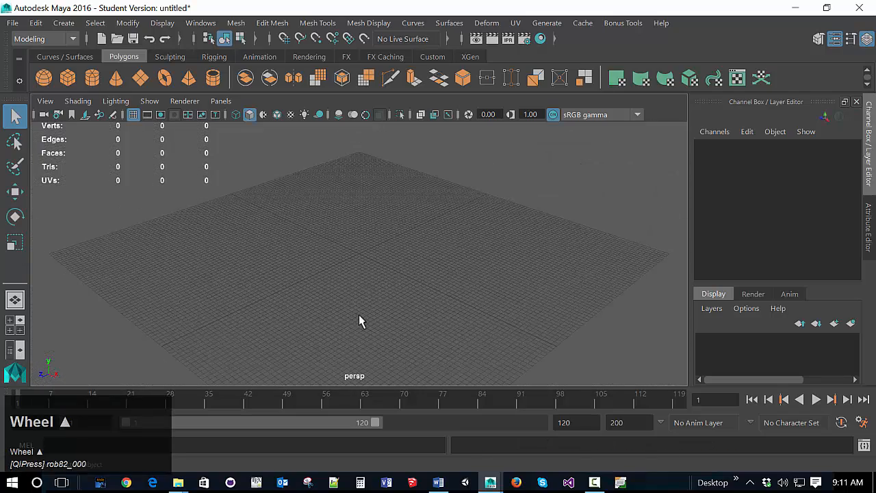
pyautogui.scroll(3, 350, 266)
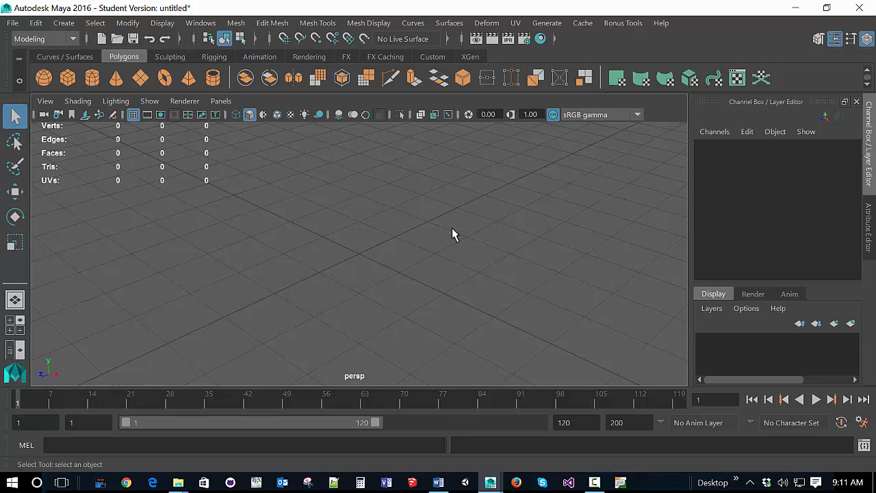
# Step: View the four-panel layout and the perspective, front, side and top views one after another at full size
pyautogui.press('space')
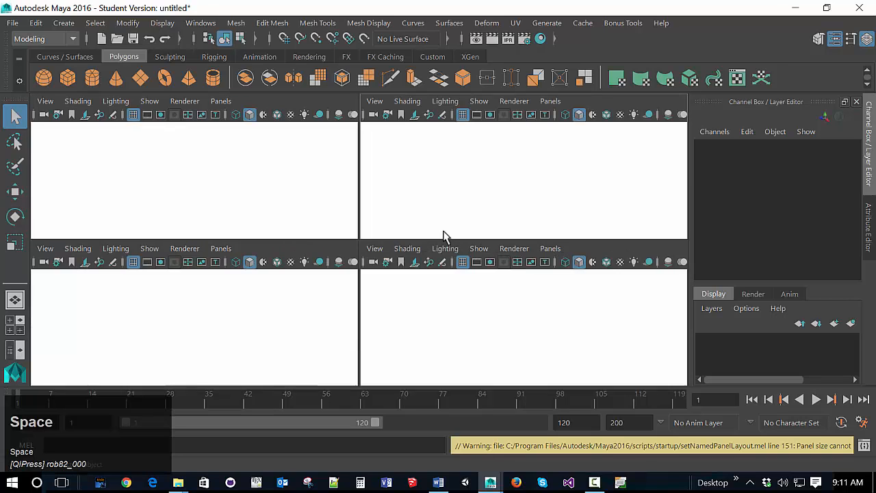
pyautogui.press('space')
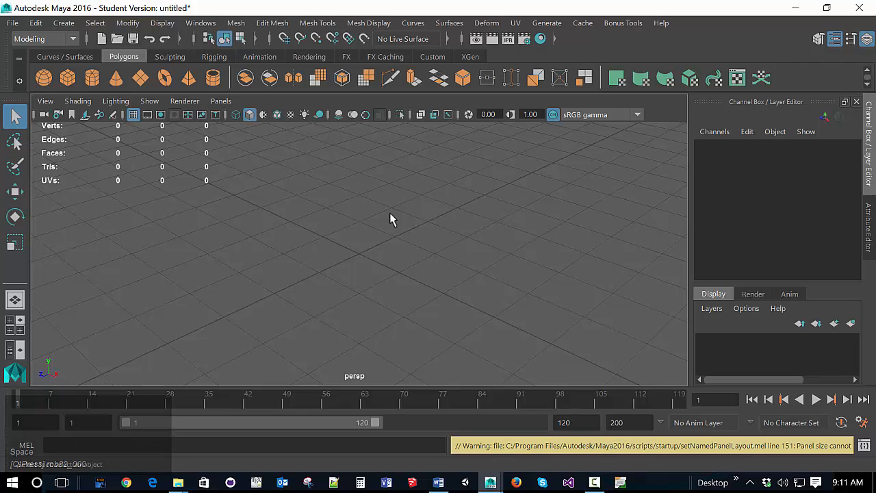
pyautogui.press('space')
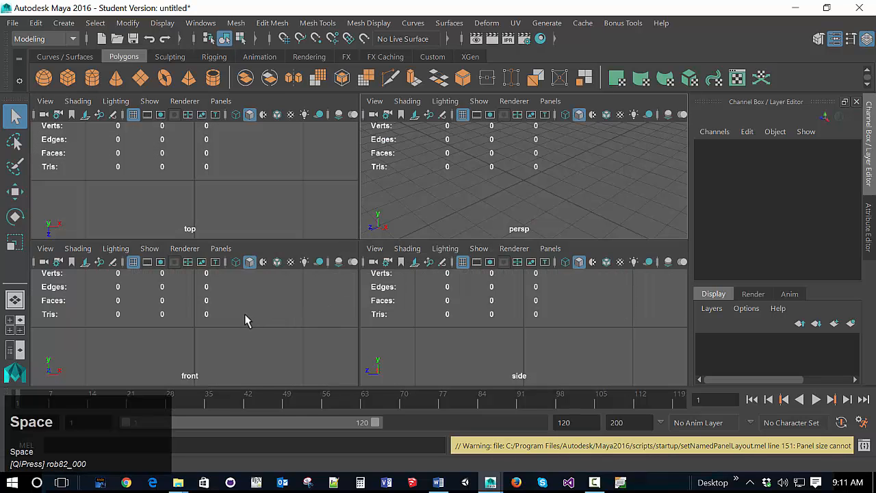
pyautogui.click(248, 315)
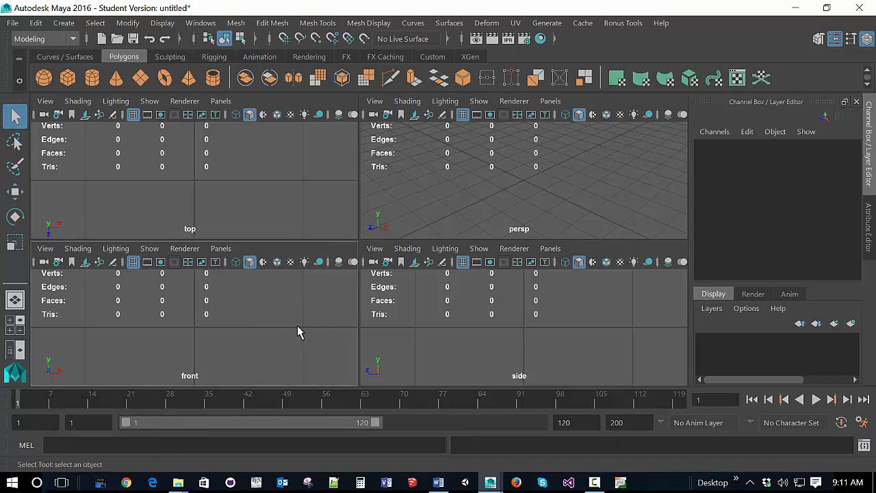
pyautogui.press('space')
pyautogui.press('space')
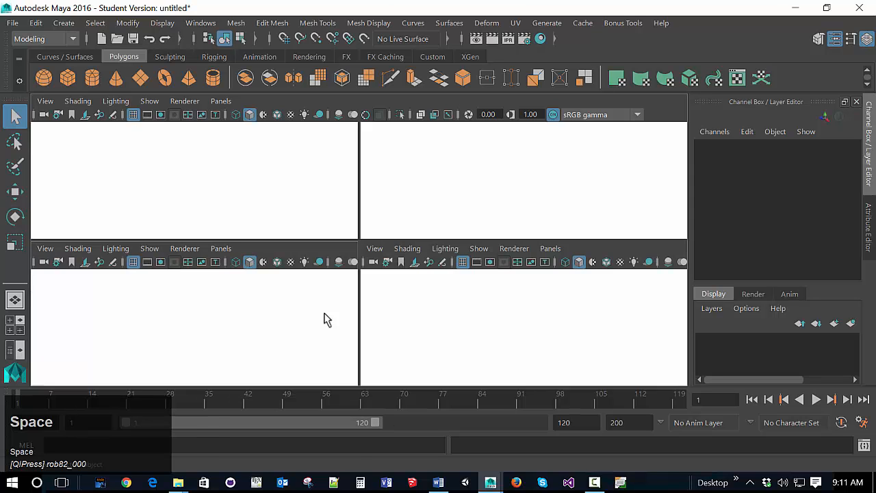
pyautogui.press('space')
pyautogui.press('space')
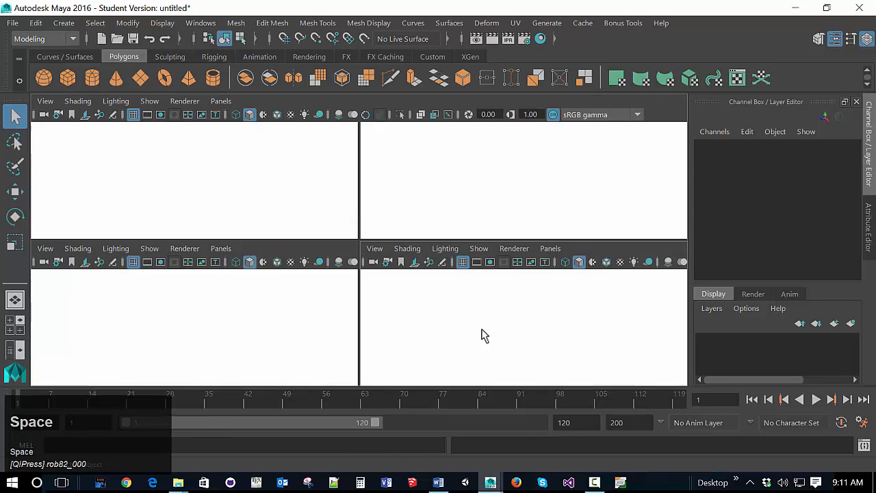
# Step: Return to the four-panel layout and maximize the front view
pyautogui.press('space')
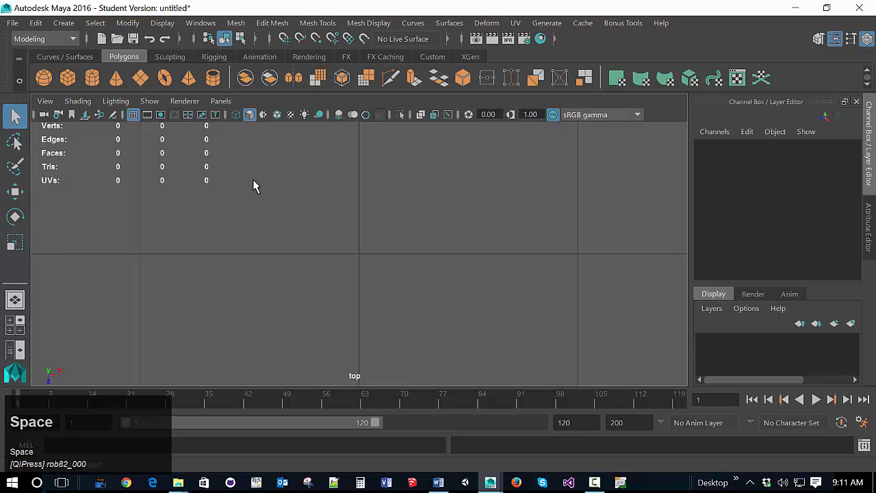
pyautogui.press('space')
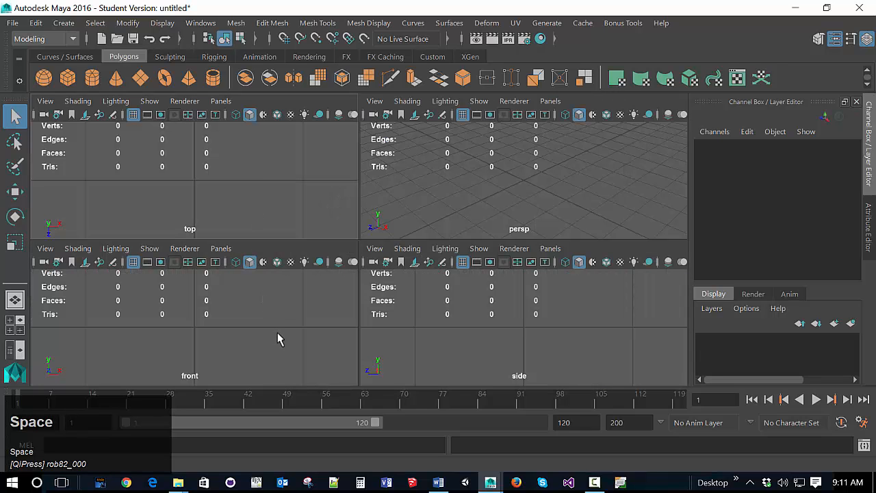
pyautogui.press('space')
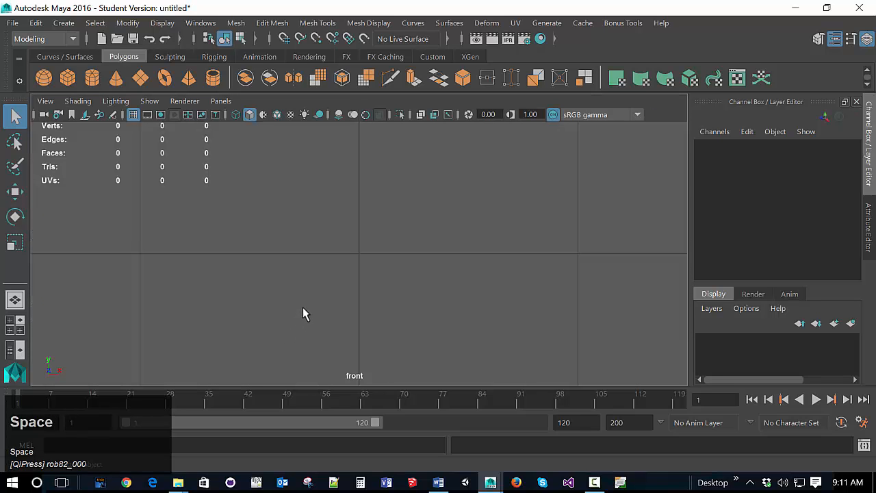
pyautogui.scroll(-3, 303, 308)
pyautogui.scroll(1, 302, 307)
pyautogui.keyDown('shift'); pyautogui.scroll(1, 302, 307); pyautogui.keyUp('shift')
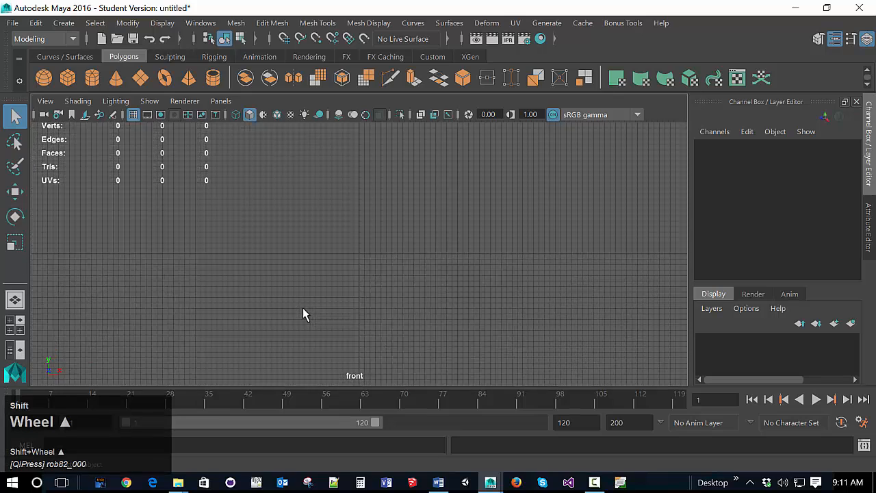
pyautogui.scroll(4, 303, 308)
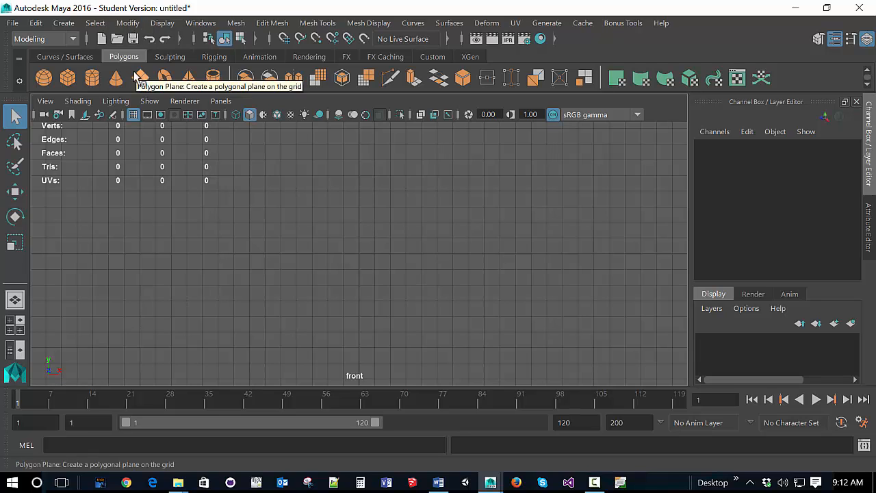
# Step: Turn off Interactive Creation for polygon primitives and create a default polygon plane at the origin
pyautogui.click(74, 27)
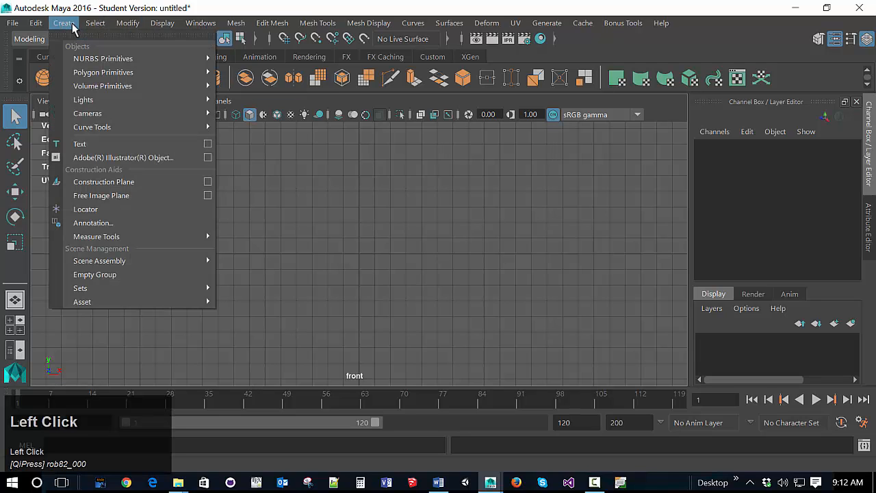
pyautogui.moveTo(205, 74)
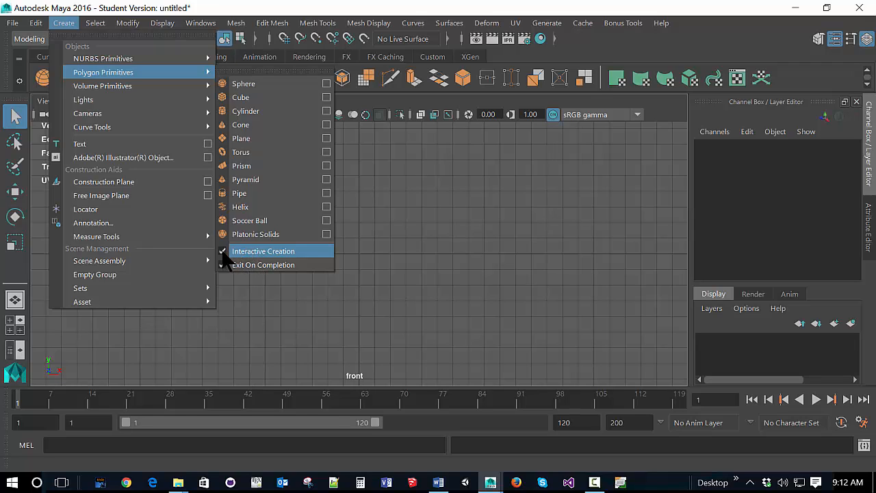
pyautogui.click(223, 251)
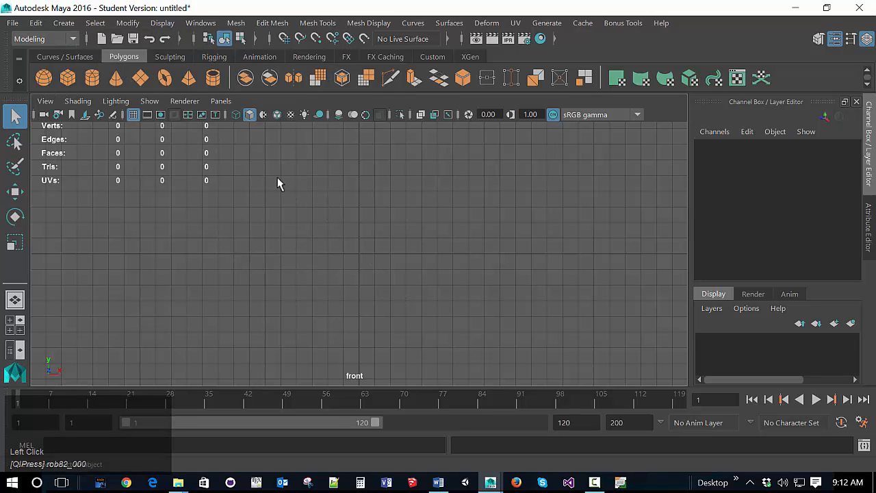
pyautogui.click(140, 77)
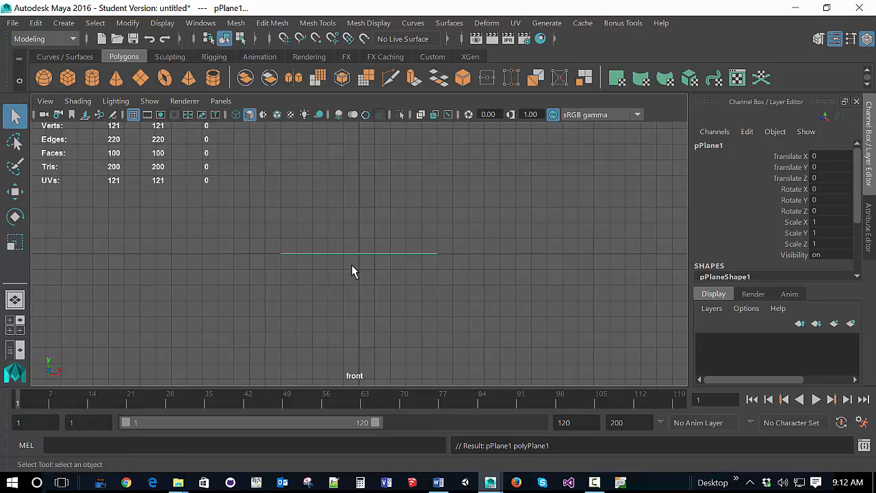
# Step: Select the default polygon plane in the maximized front view and delete it
pyautogui.press('space')
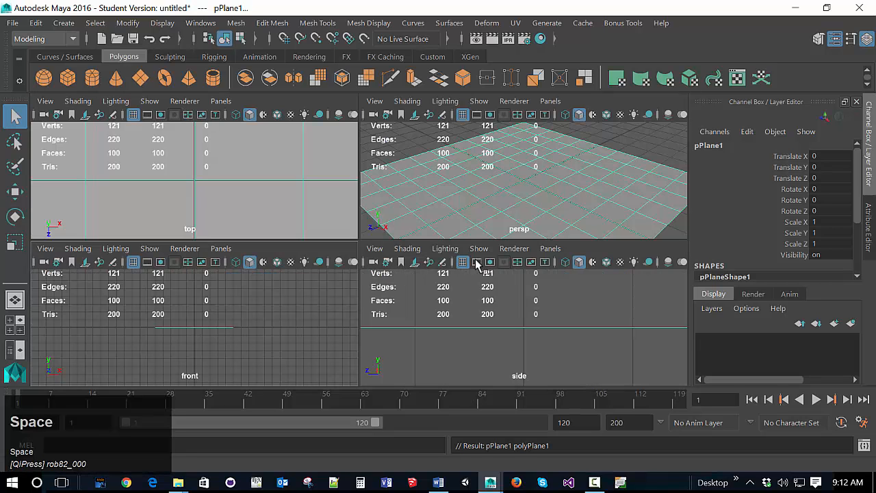
pyautogui.scroll(-3, 555, 194)
pyautogui.scroll(2, 556, 193)
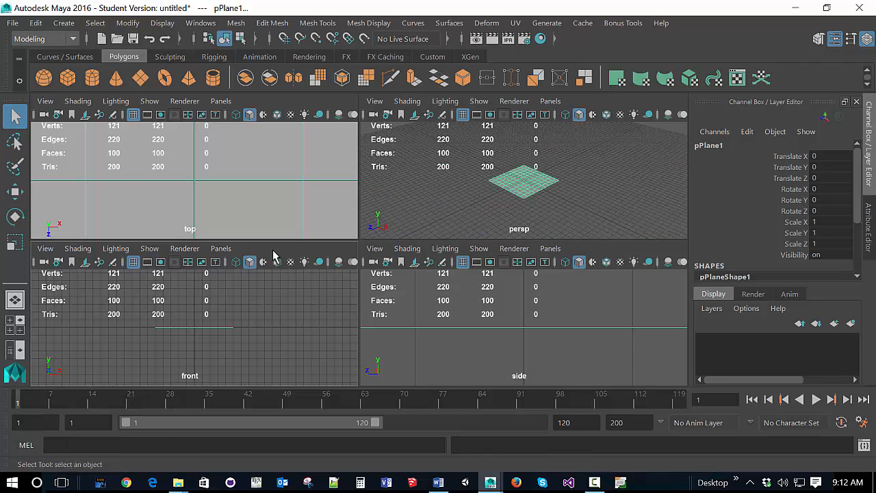
pyautogui.click(265, 328)
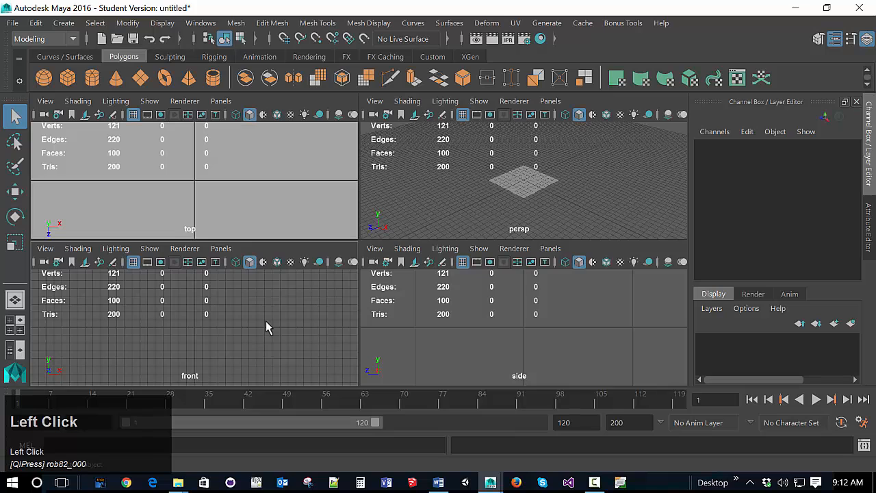
pyautogui.press('space')
pyautogui.moveTo(297, 219); pyautogui.dragTo(474, 329)
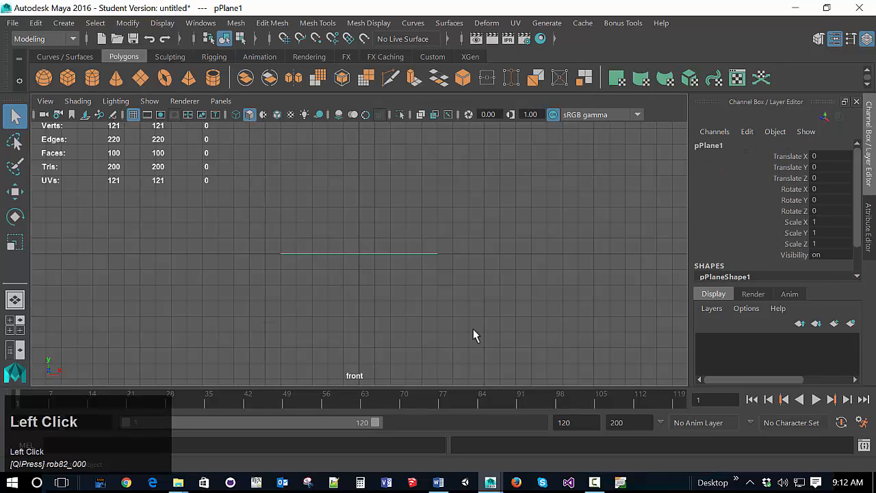
pyautogui.press('Delete')
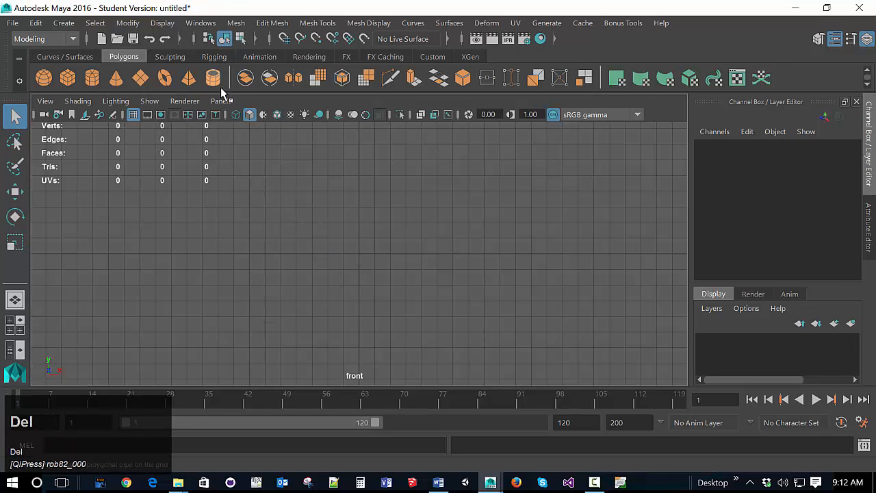
# Step: Turn on Interactive Creation for polygon primitives
pyautogui.click(64, 22)
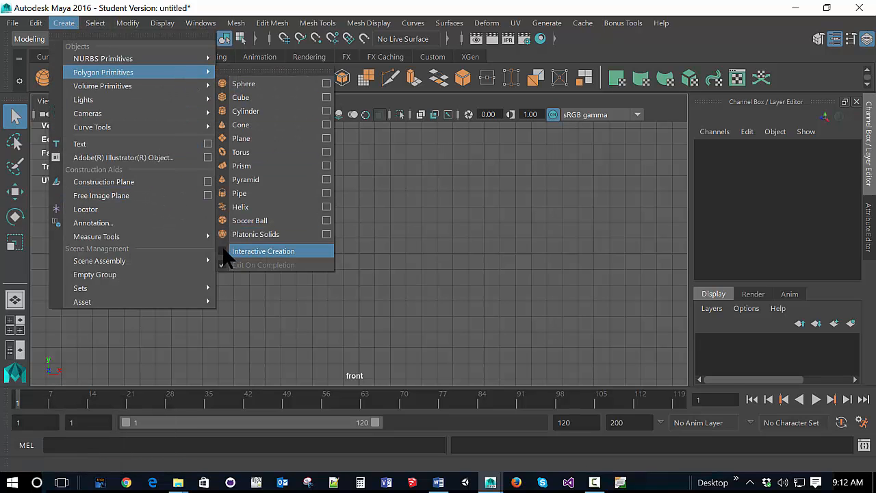
pyautogui.click(226, 252)
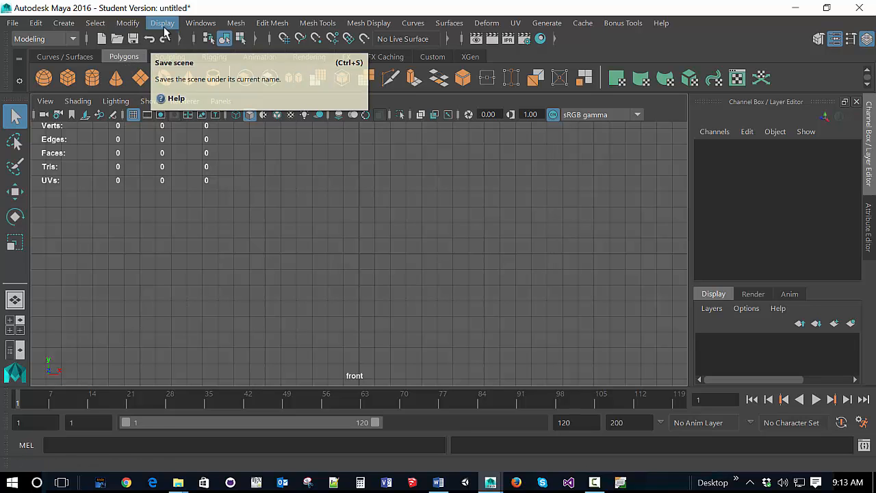
pyautogui.click(65, 24)
pyautogui.moveTo(165, 71)
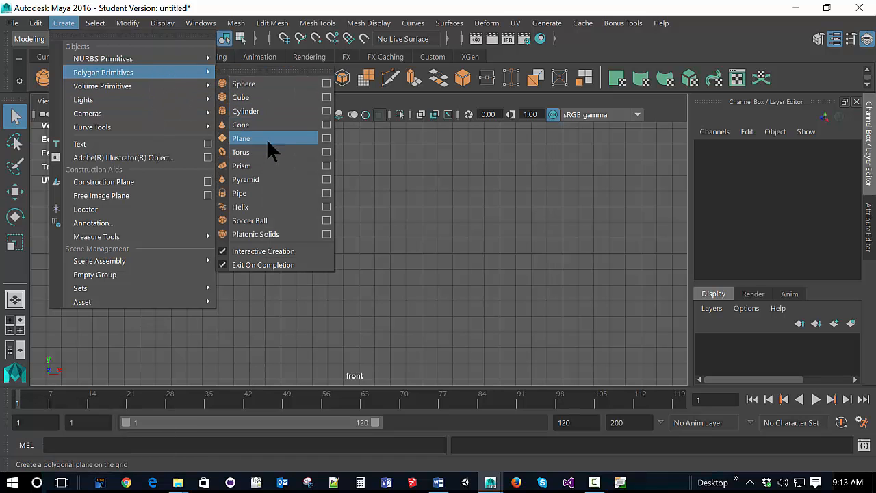
# Step: Draw an upright polygon plane about 0.58 wide and 0.88 high in the front view, with its base on the horizontal axis
pyautogui.click(148, 80)
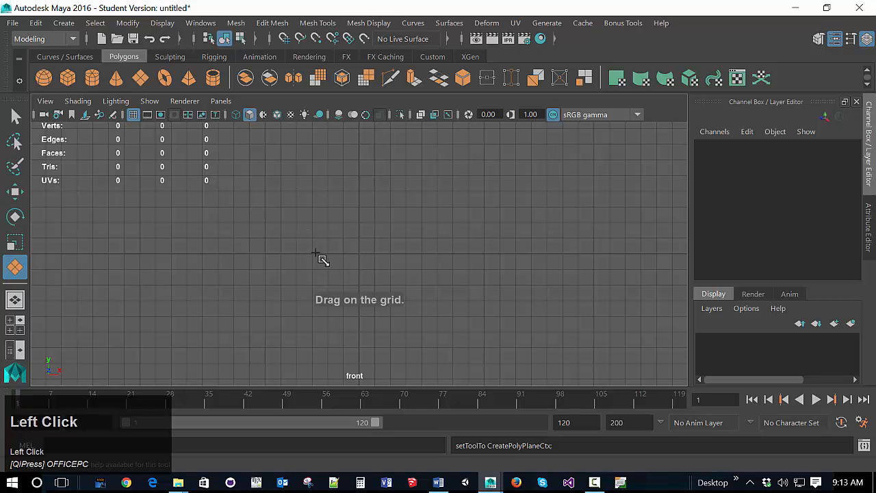
pyautogui.moveTo(315, 254)
pyautogui.mouseDown()
pyautogui.moveTo(379, 141)
pyautogui.moveTo(426, 134)
pyautogui.moveTo(408, 117)
pyautogui.moveTo(415, 123)
pyautogui.mouseUp()
pyautogui.scroll(5, 444, 178)
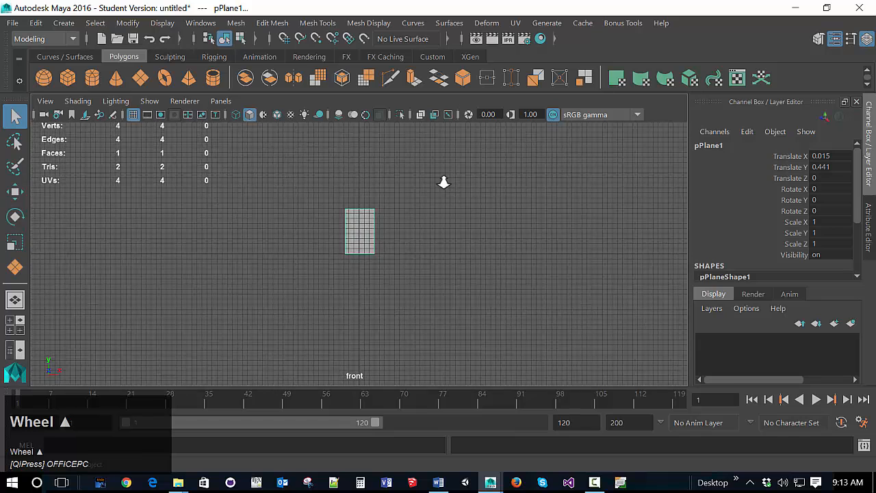
pyautogui.scroll(3, 445, 181)
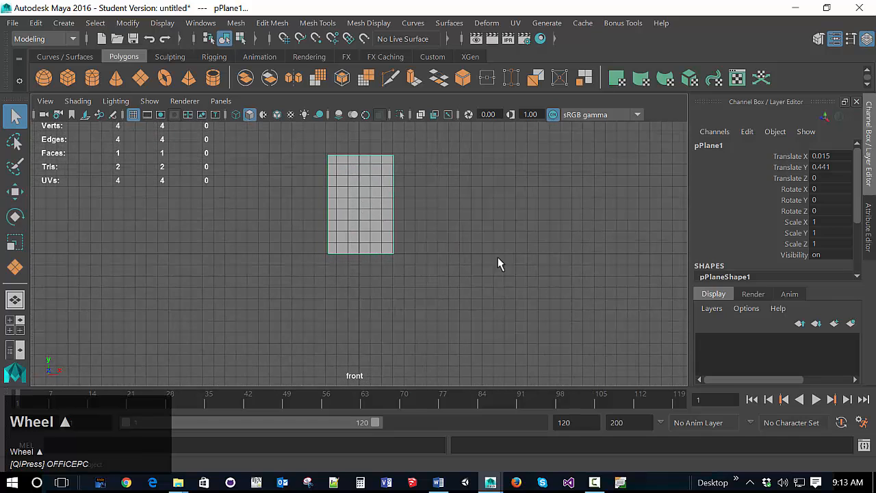
# Step: Set the polygon plane's height to 2 and its width to 1
pyautogui.moveTo(862, 208); pyautogui.dragTo(855, 268)
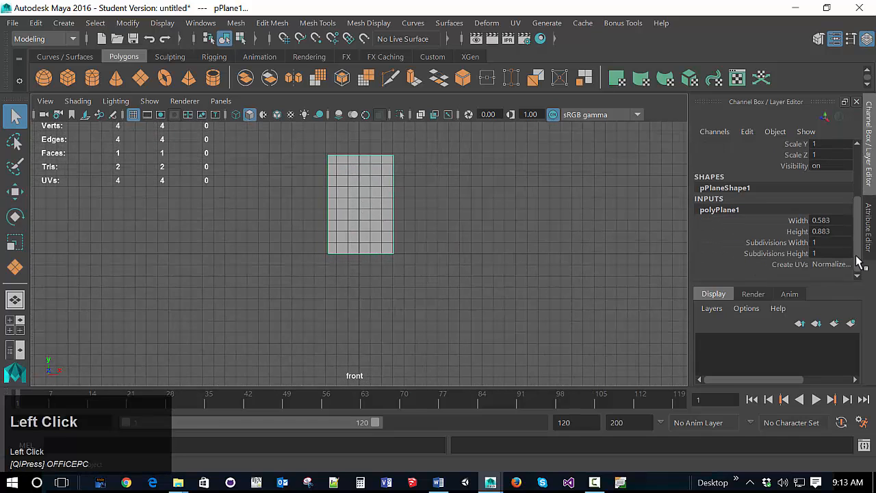
pyautogui.click(844, 234)
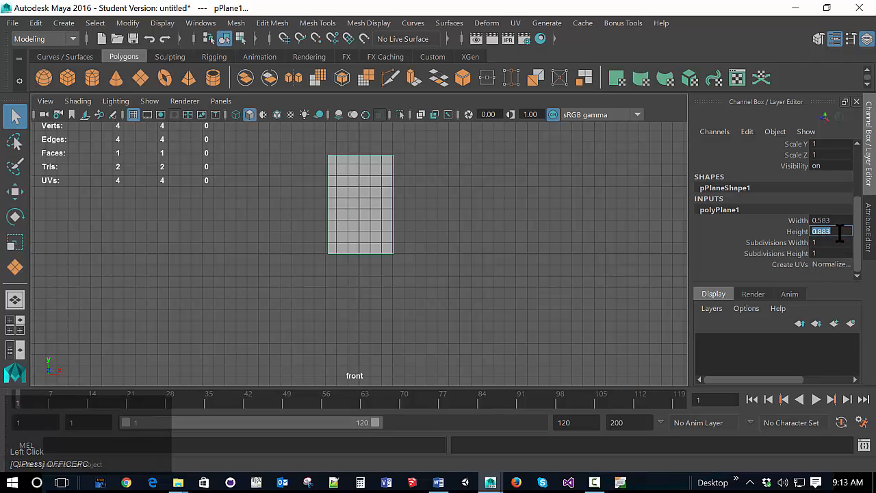
pyautogui.write('2')
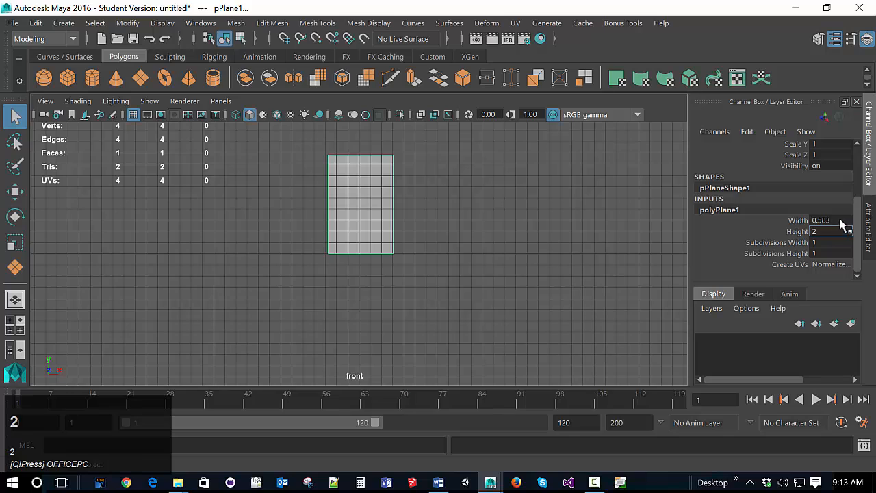
pyautogui.click(841, 221)
pyautogui.write('1')
pyautogui.click(841, 231)
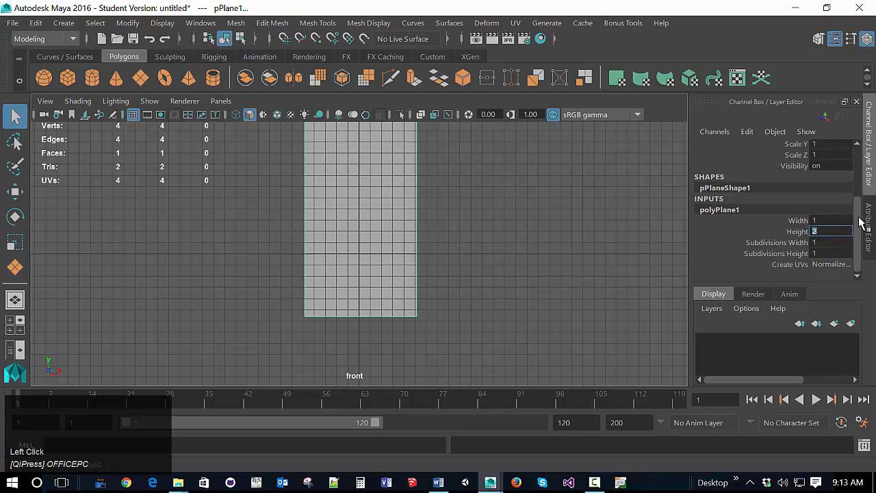
# Step: Position the plane with Translate X at 0 and Translate Y at 1
pyautogui.moveTo(857, 228); pyautogui.dragTo(831, 169)
pyautogui.click(842, 157)
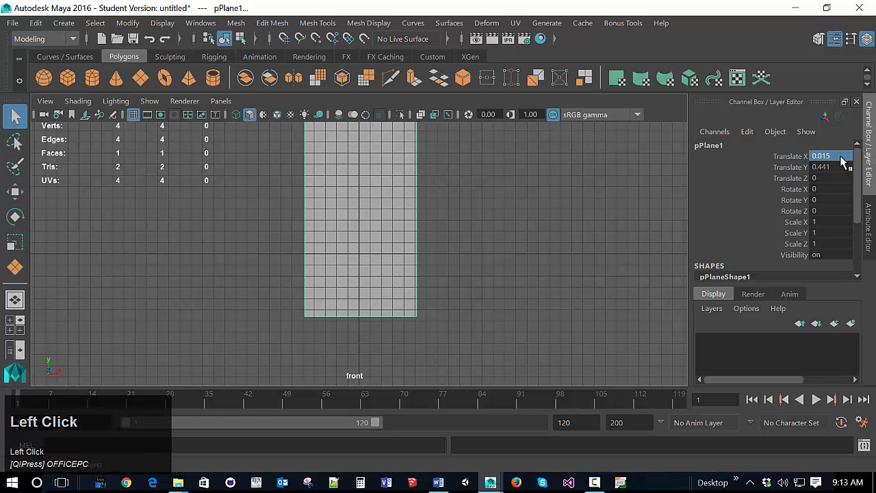
pyautogui.write('0')
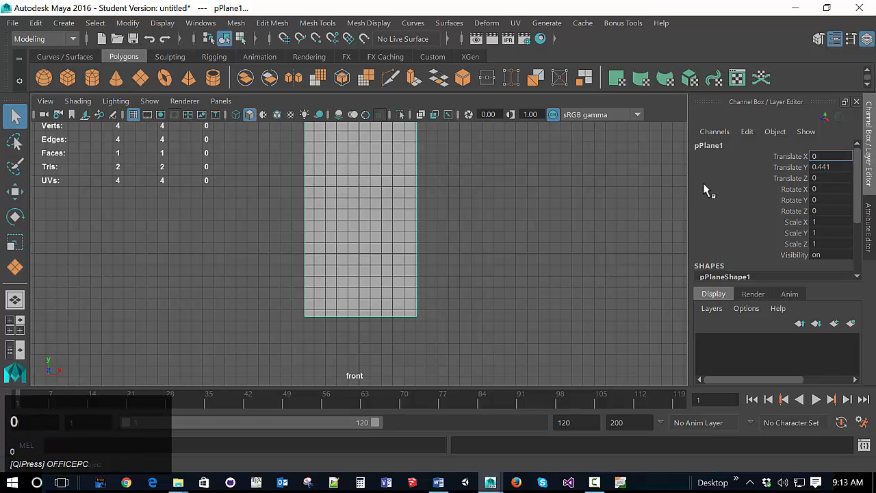
pyautogui.click(827, 167)
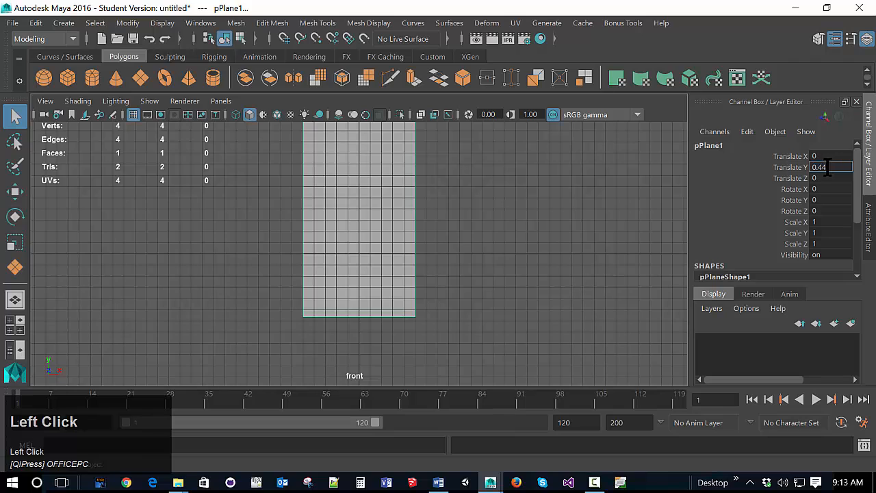
pyautogui.moveTo(827, 167); pyautogui.dragTo(813, 176)
pyautogui.write('1')
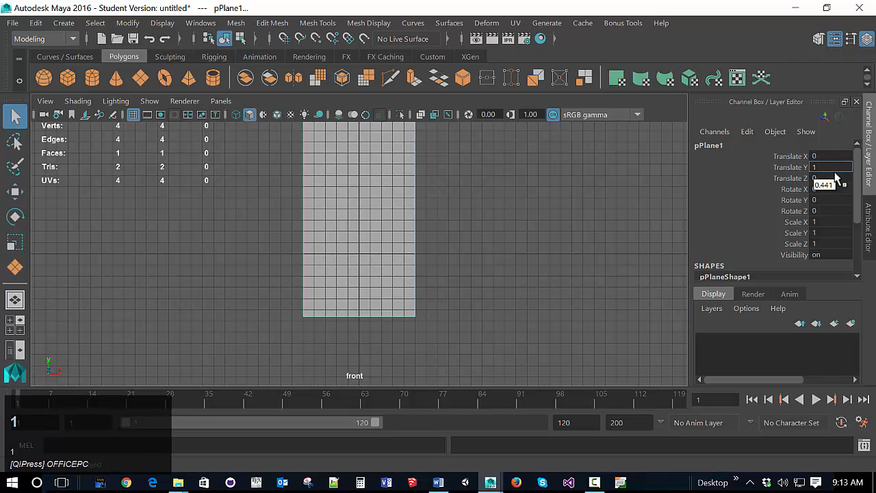
pyautogui.click(836, 178)
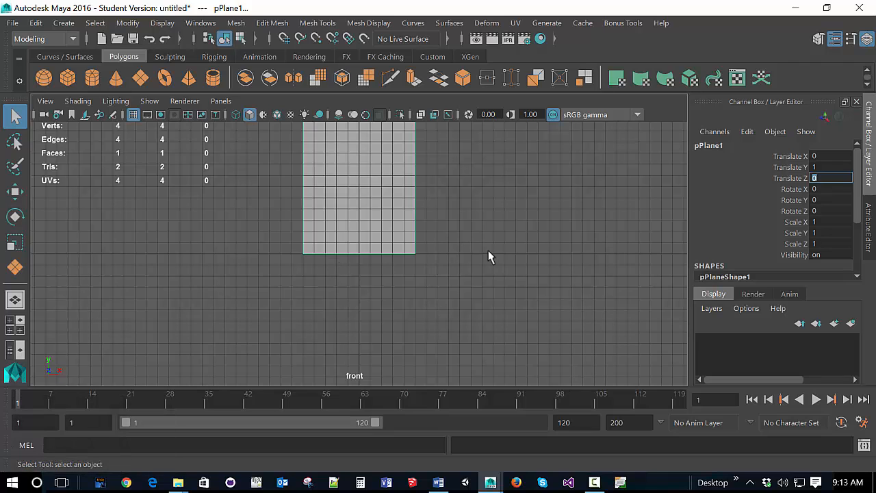
# Step: Deselect the plane and examine how it stands on the grid in the maximized perspective view
pyautogui.scroll(1, 326, 276)
pyautogui.scroll(-5, 343, 273)
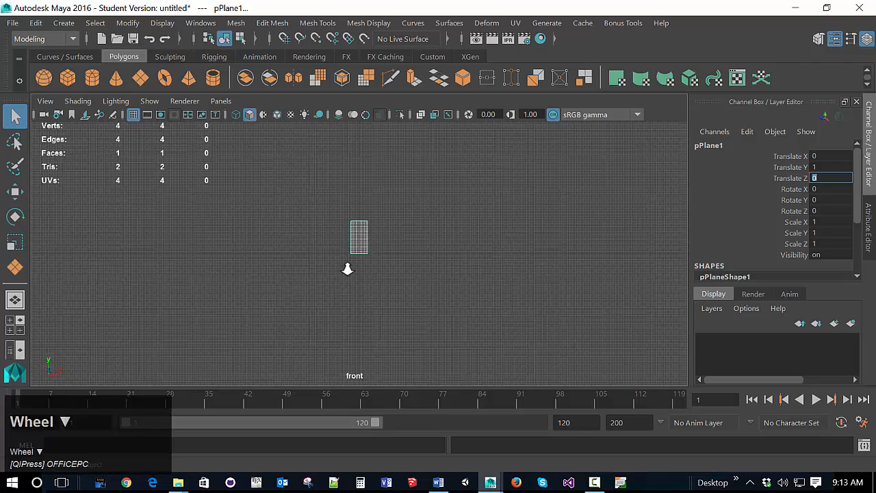
pyautogui.scroll(2, 396, 195)
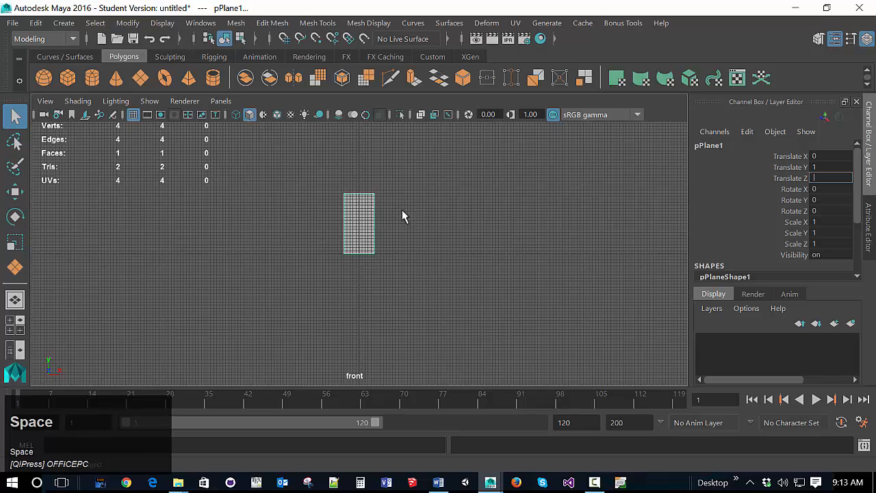
pyautogui.click(394, 217)
pyautogui.press('space')
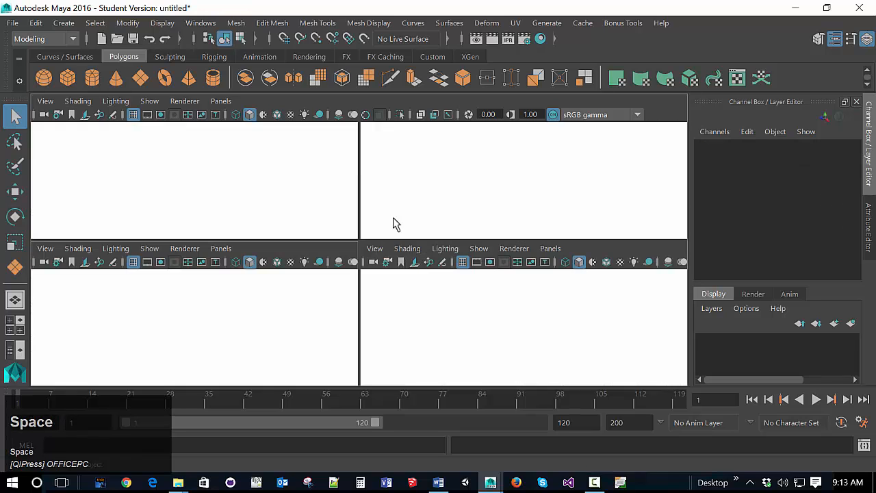
pyautogui.press('space')
pyautogui.scroll(1, 483, 204)
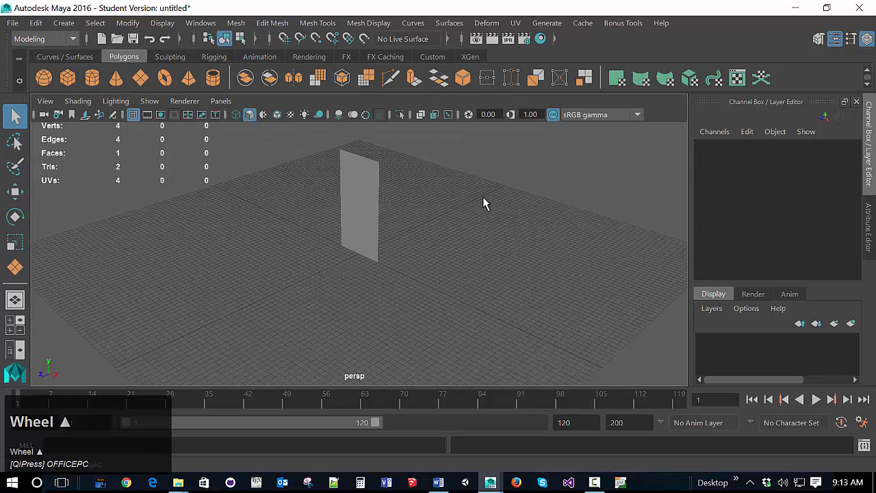
pyautogui.keyDown('alt'); pyautogui.moveTo(420, 287); pyautogui.dragTo(445, 274); pyautogui.keyUp('alt')
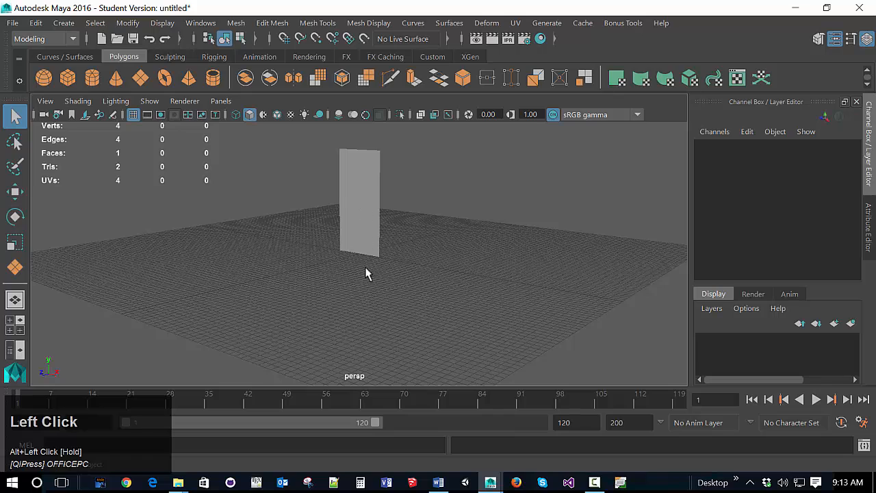
# Step: Return to the maximized front view and assign a new Lambert material to the upright plane
pyautogui.press('space')
pyautogui.press('space')
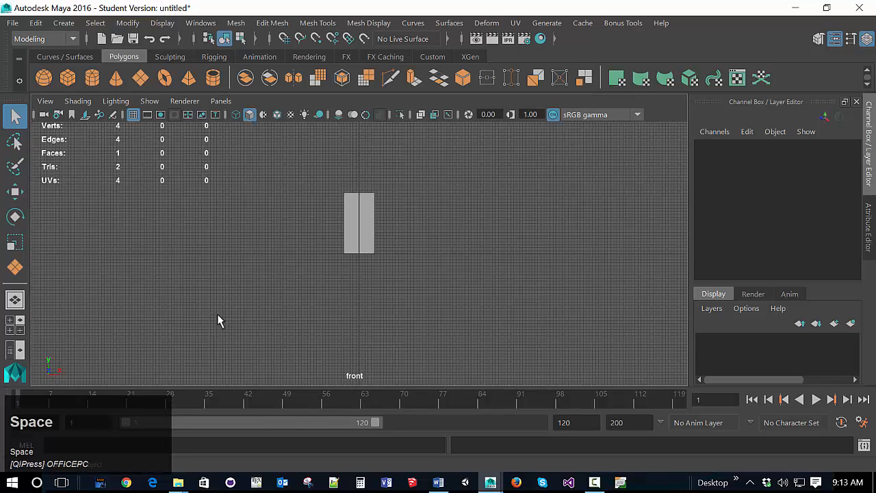
pyautogui.scroll(6, 397, 240)
pyautogui.keyDown('alt'); pyautogui.moveTo(409, 172); pyautogui.dragTo(426, 254, button='middle'); pyautogui.keyUp('alt')
pyautogui.scroll(2, 428, 254)
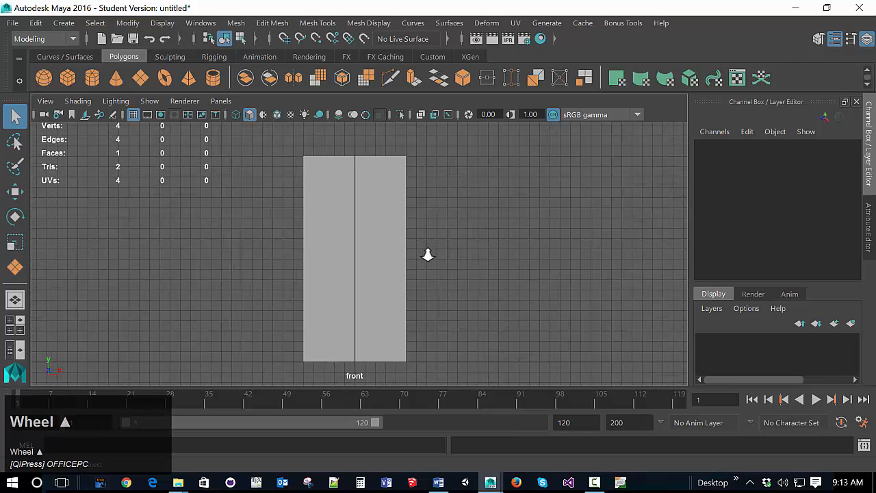
pyautogui.click(377, 226)
pyautogui.rightClick(377, 225)
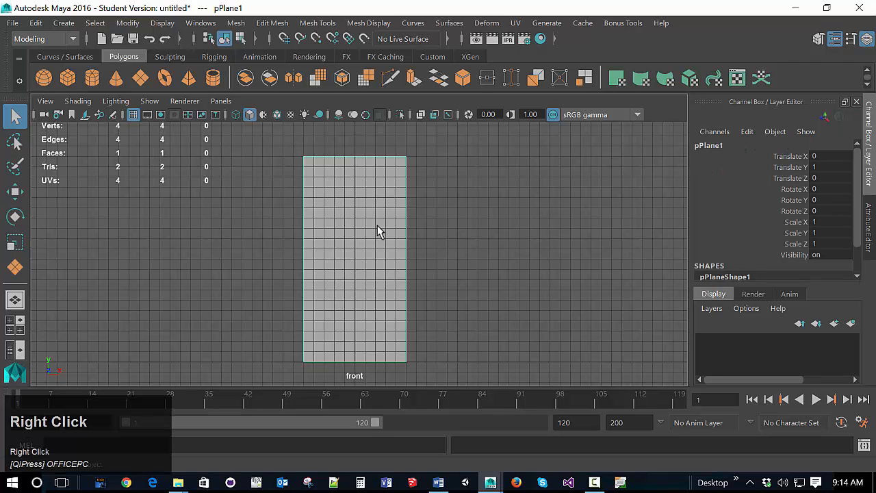
pyautogui.moveTo(377, 229); pyautogui.dragTo(406, 440, button='right')
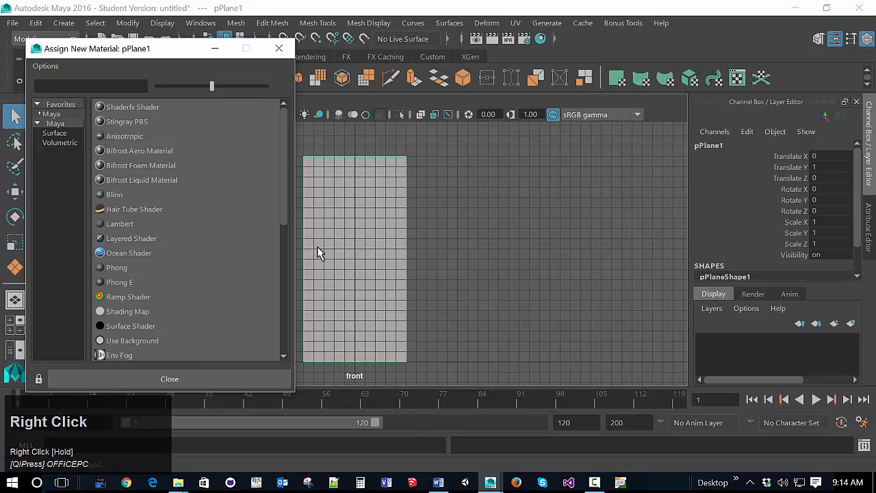
pyautogui.click(125, 228)
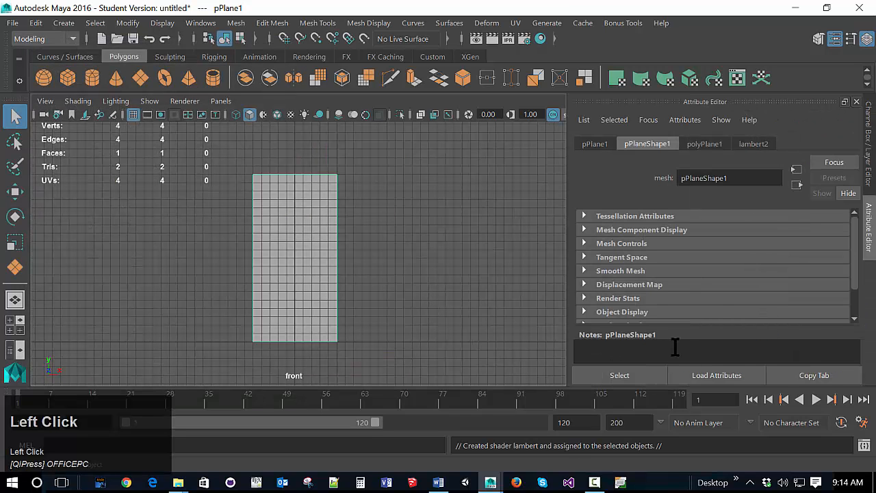
# Step: Open the new Lambert material's attributes and connect a File texture to its Color
pyautogui.scroll(-2, 763, 224)
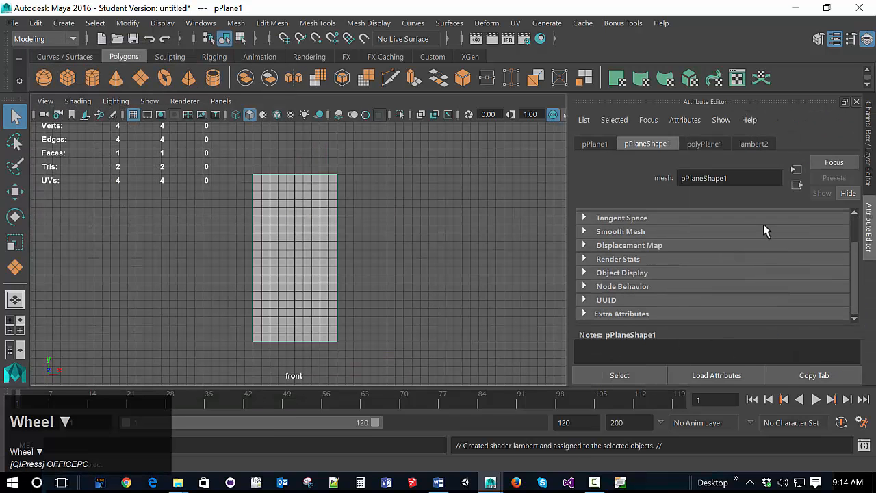
pyautogui.scroll(2, 763, 223)
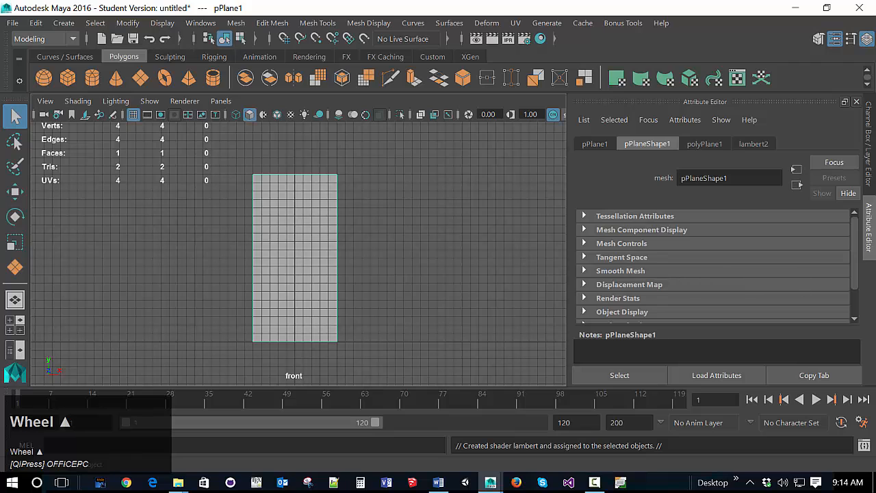
pyautogui.click(868, 142)
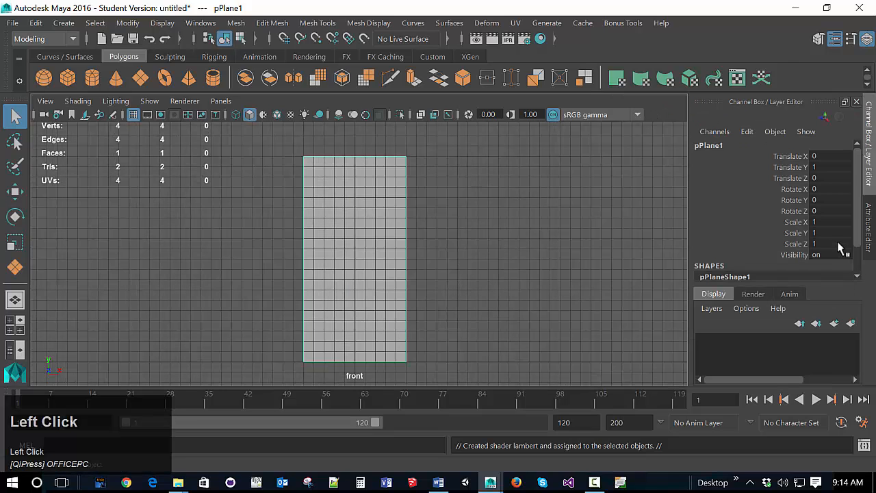
pyautogui.scroll(-3, 859, 196)
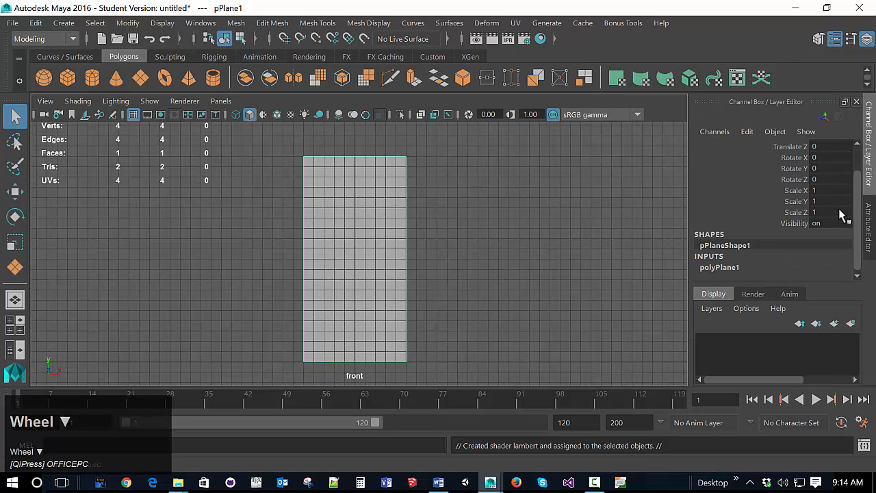
pyautogui.click(871, 245)
pyautogui.scroll(-2, 826, 257)
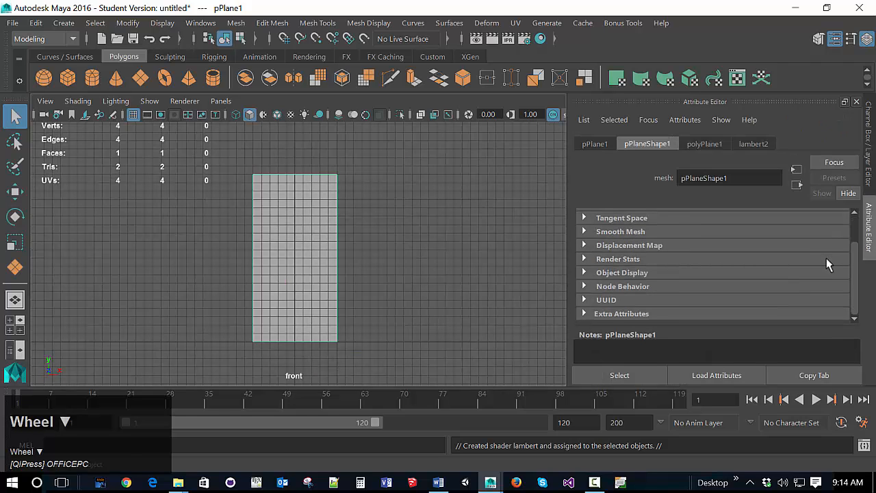
pyautogui.scroll(2, 827, 258)
pyautogui.click(754, 144)
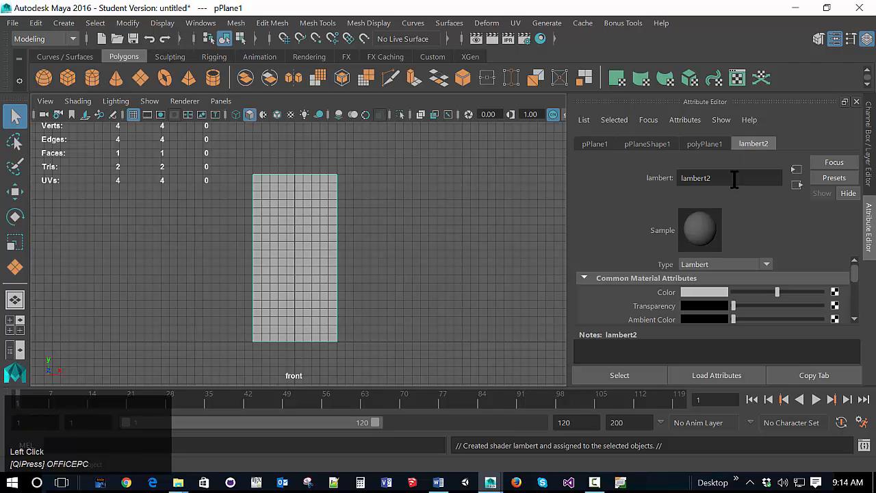
pyautogui.scroll(-1, 760, 206)
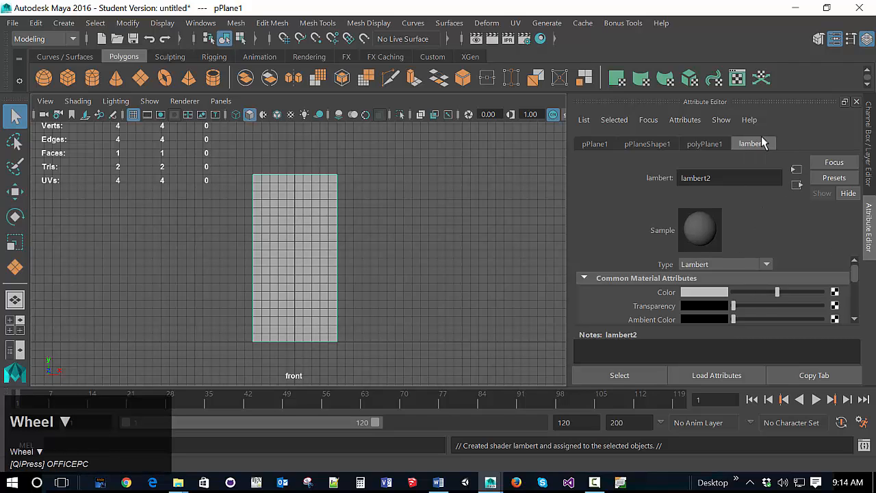
pyautogui.click(835, 293)
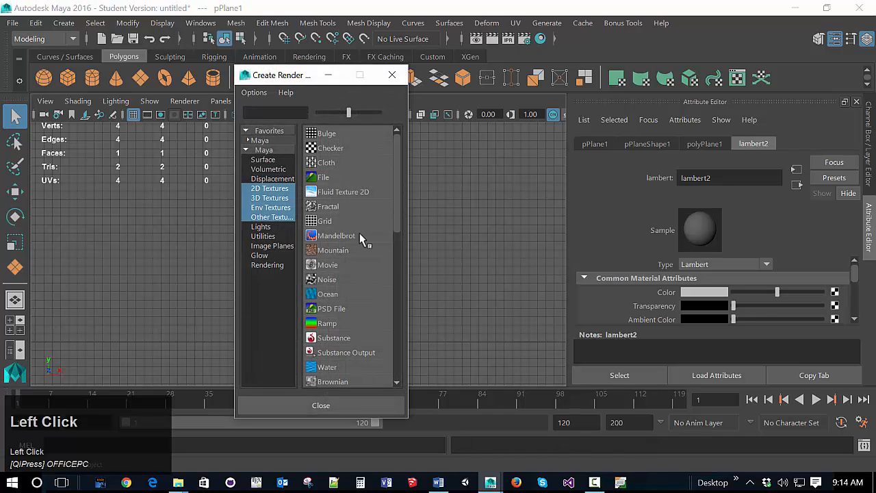
pyautogui.click(326, 178)
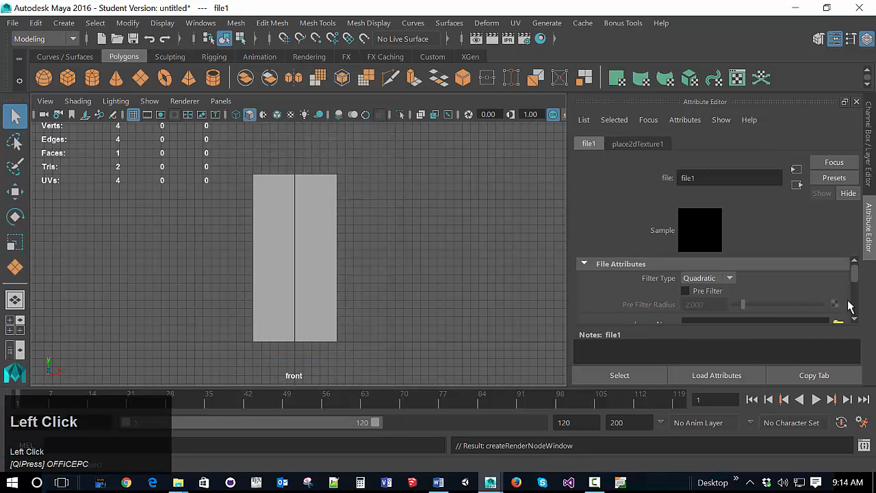
# Step: Load RobotFront.png from Dropbox\2016Spring\CIS2096\3Build3DAssets\Step1Modeling\Robot as the file texture's image
pyautogui.scroll(-1, 851, 306)
pyautogui.click(854, 321)
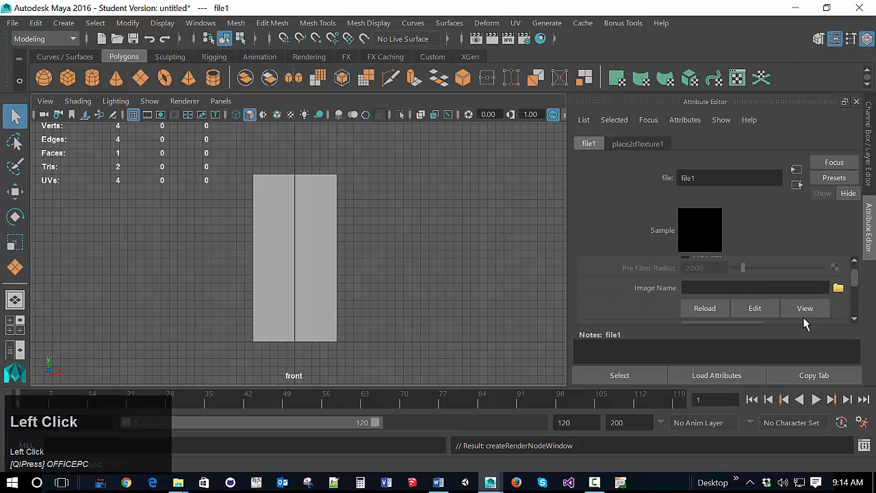
pyautogui.click(838, 289)
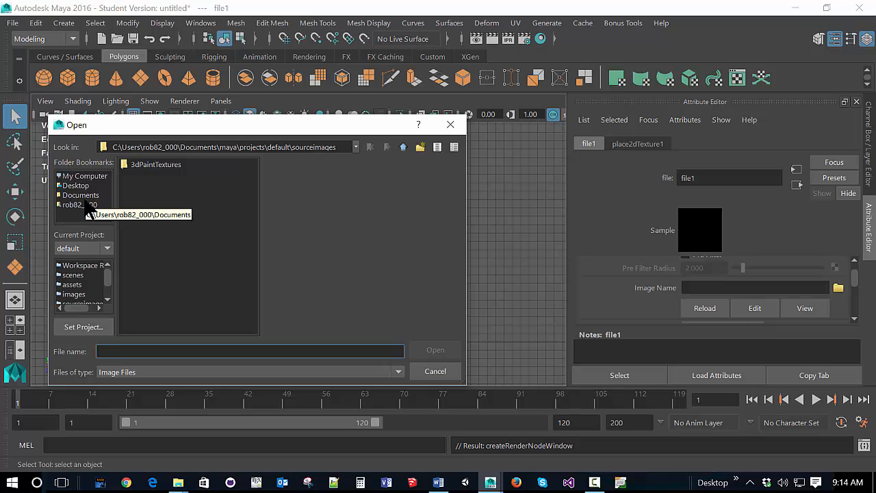
pyautogui.click(84, 204)
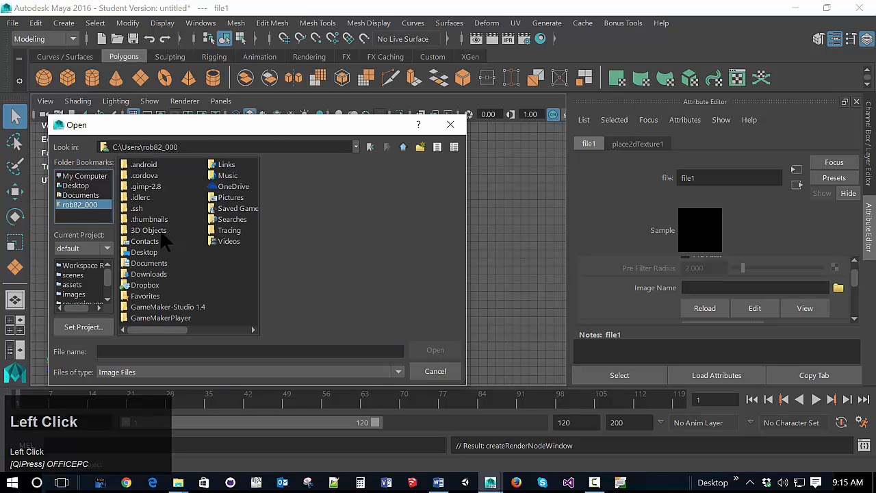
pyautogui.doubleClick(144, 285)
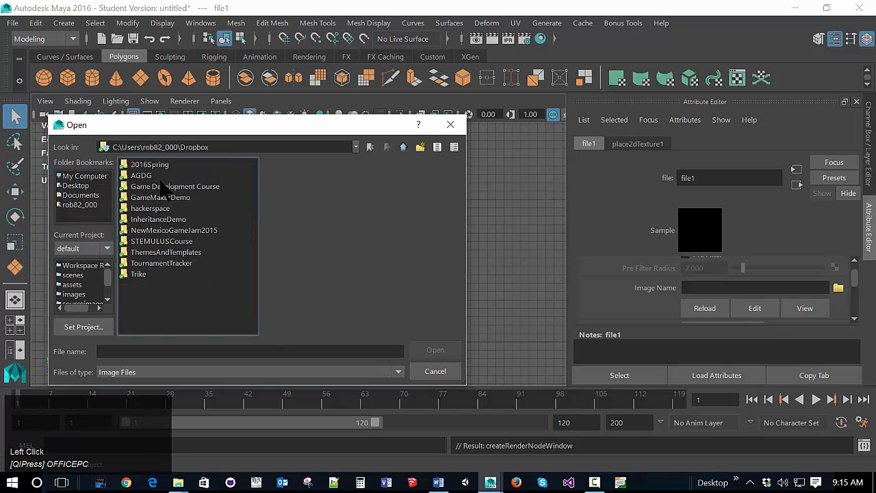
pyautogui.doubleClick(164, 167)
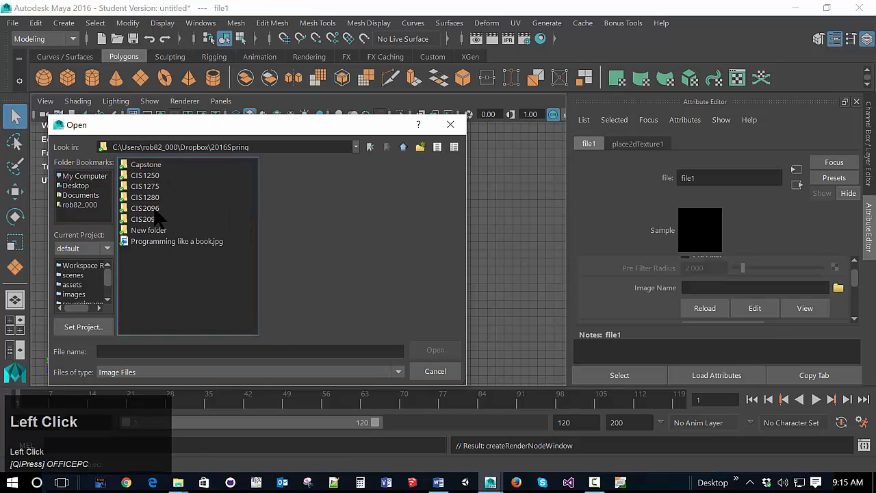
pyautogui.doubleClick(155, 209)
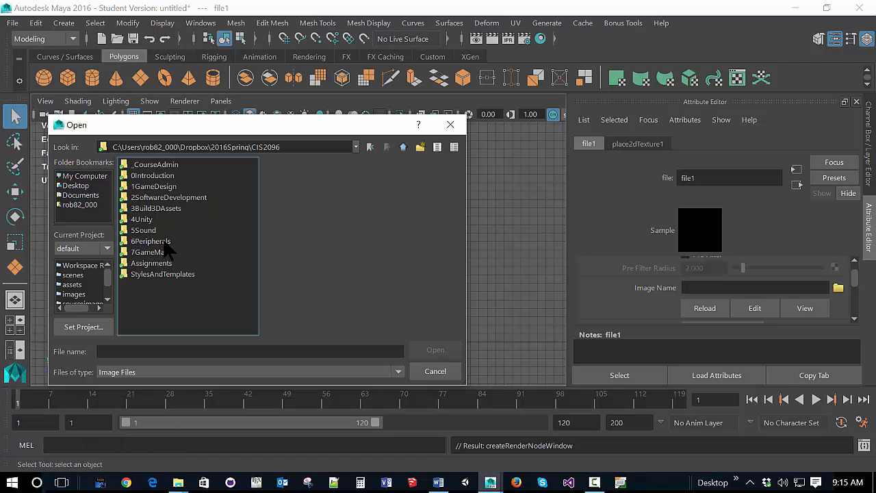
pyautogui.doubleClick(161, 208)
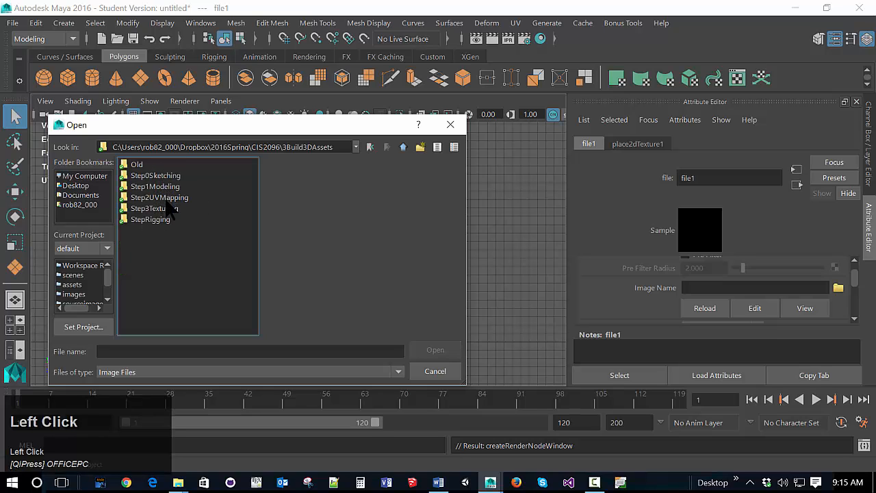
pyautogui.doubleClick(168, 186)
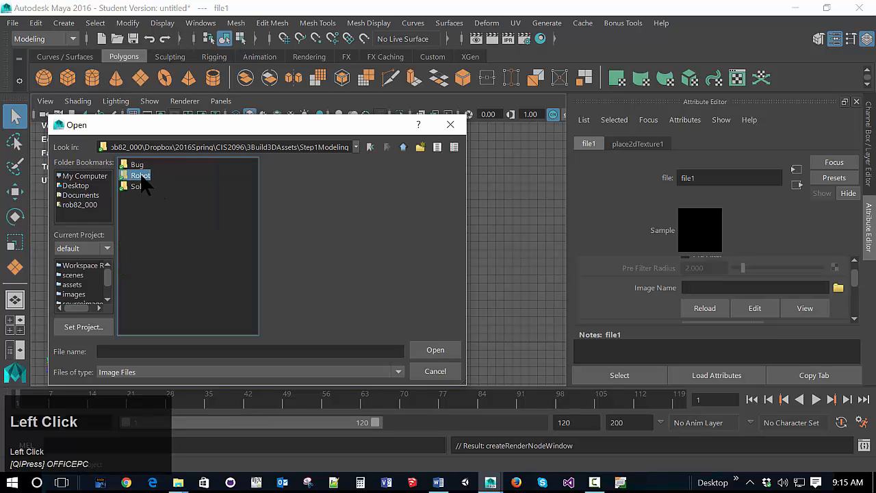
pyautogui.doubleClick(143, 176)
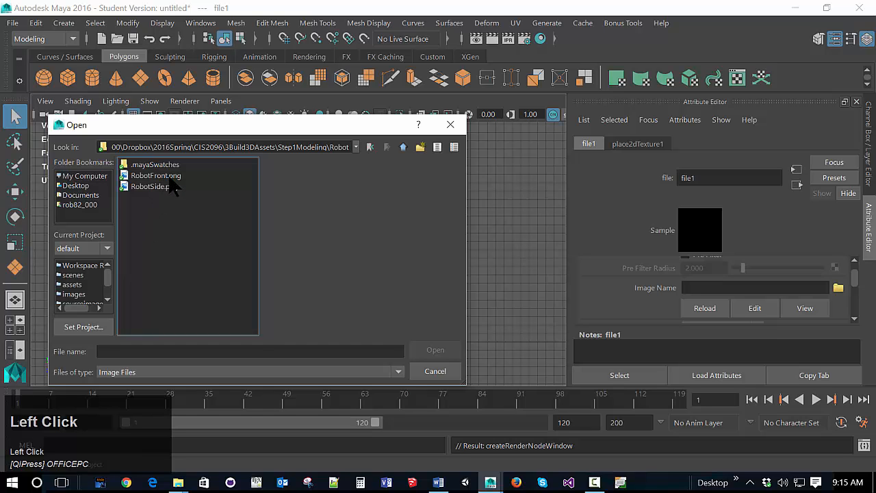
pyautogui.click(170, 177)
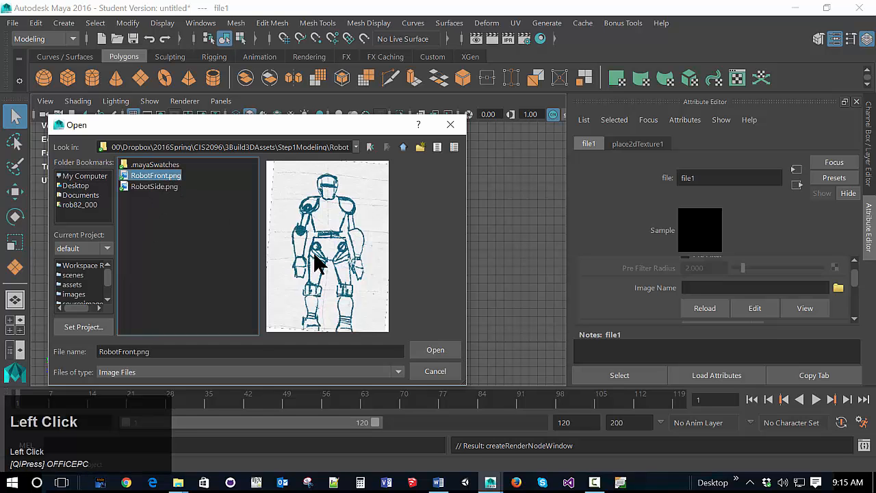
pyautogui.click(433, 351)
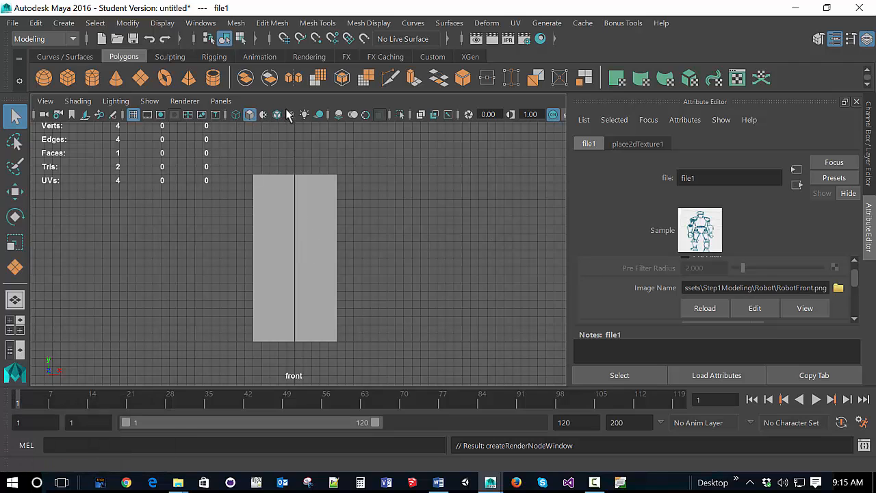
# Step: Display the plane smooth shaded with its texture in the front view
pyautogui.click(250, 116)
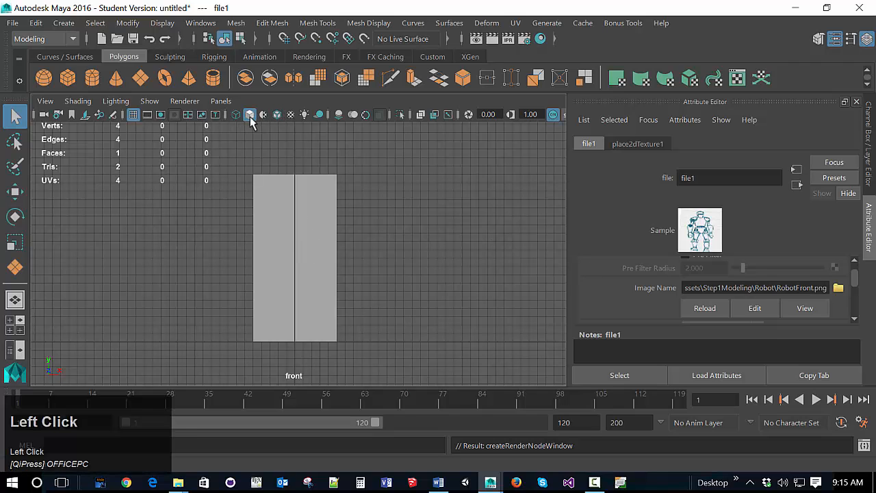
pyautogui.click(250, 117)
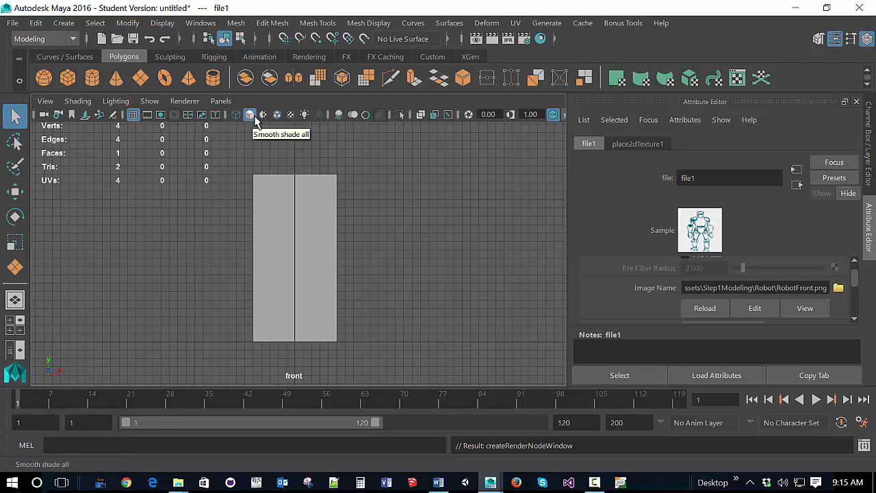
pyautogui.click(291, 115)
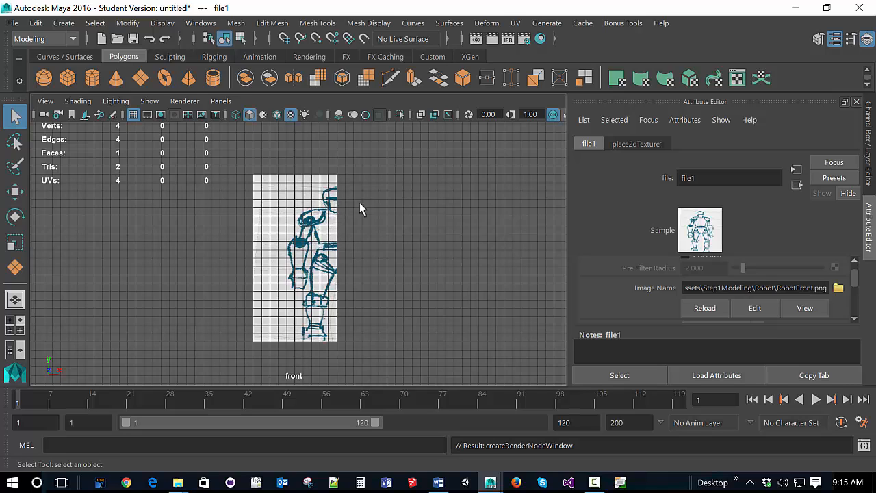
# Step: Set the planar UV mapping to project from the Z axis and try to apply it to the plane
pyautogui.click(517, 23)
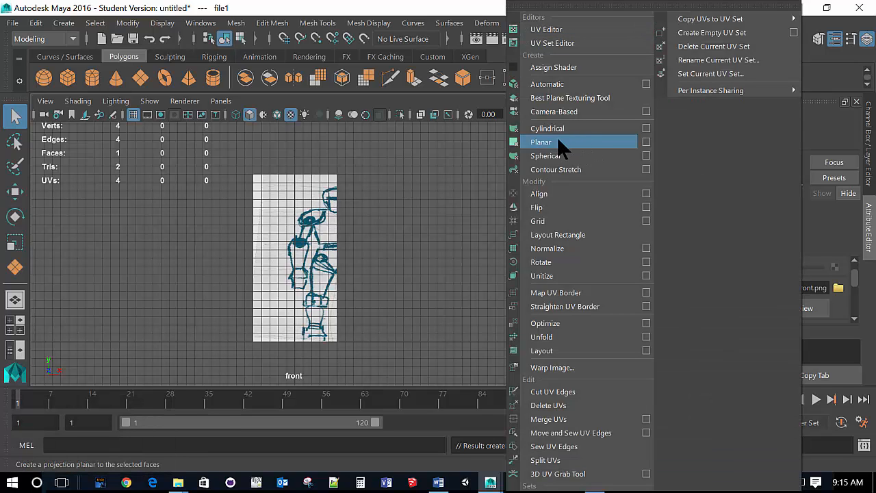
pyautogui.click(645, 141)
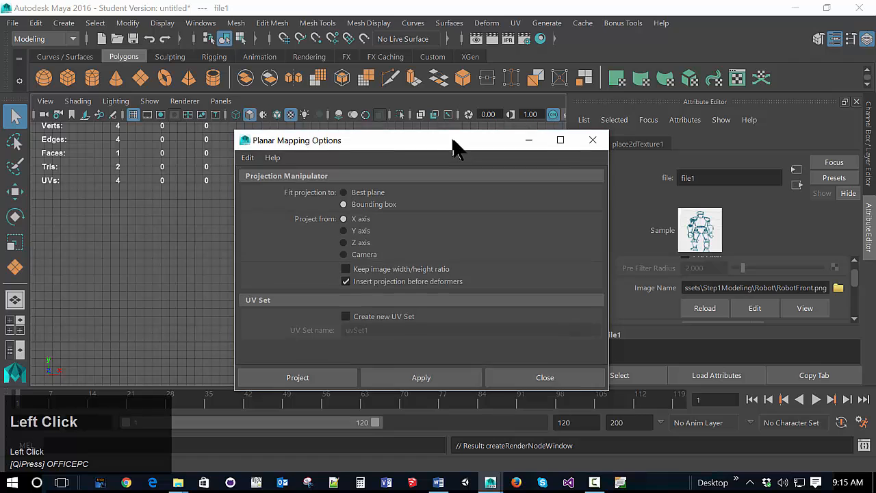
pyautogui.moveTo(452, 141); pyautogui.dragTo(635, 157)
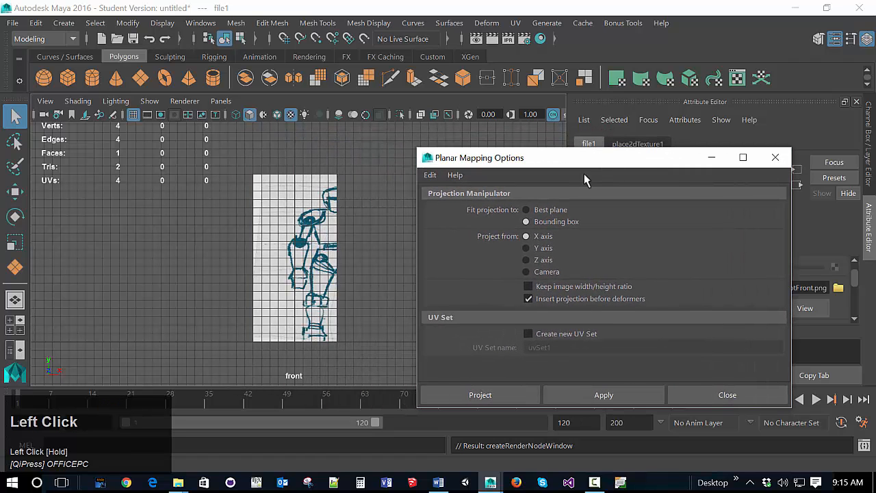
pyautogui.click(527, 260)
pyautogui.click(579, 397)
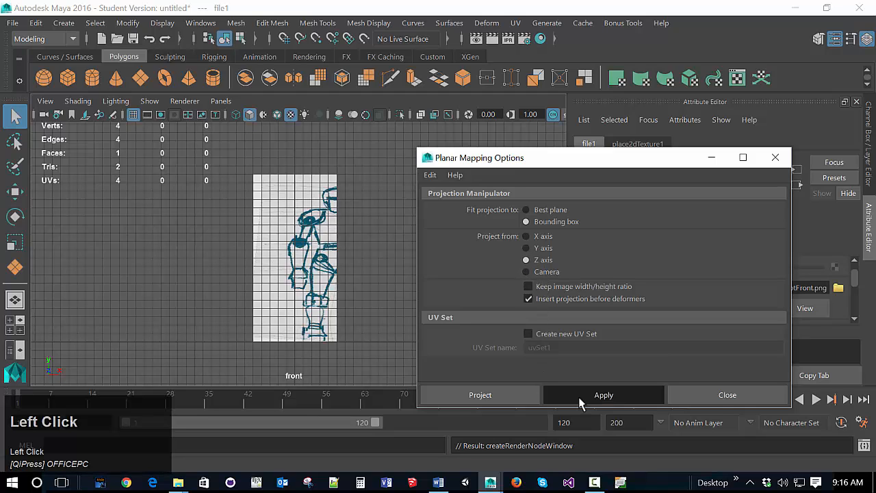
pyautogui.click(517, 396)
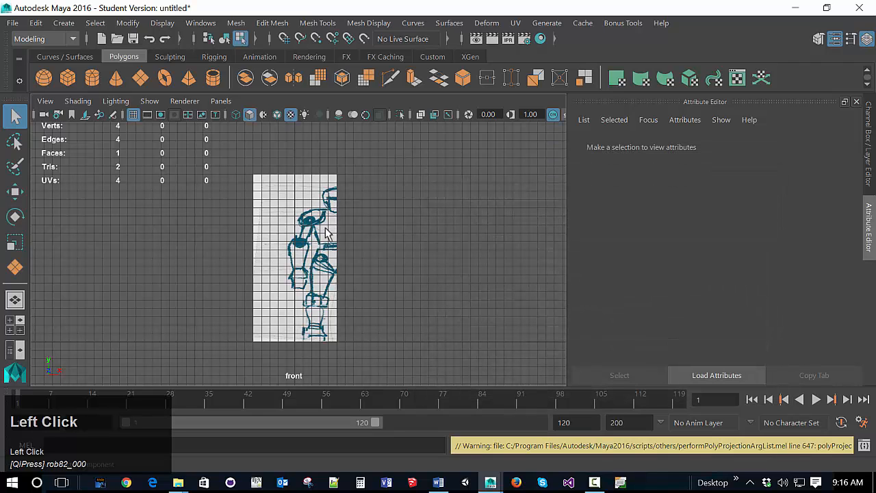
# Step: Select the plane's face and apply the Z-axis planar mapping fitted to its bounding box
pyautogui.click(331, 200)
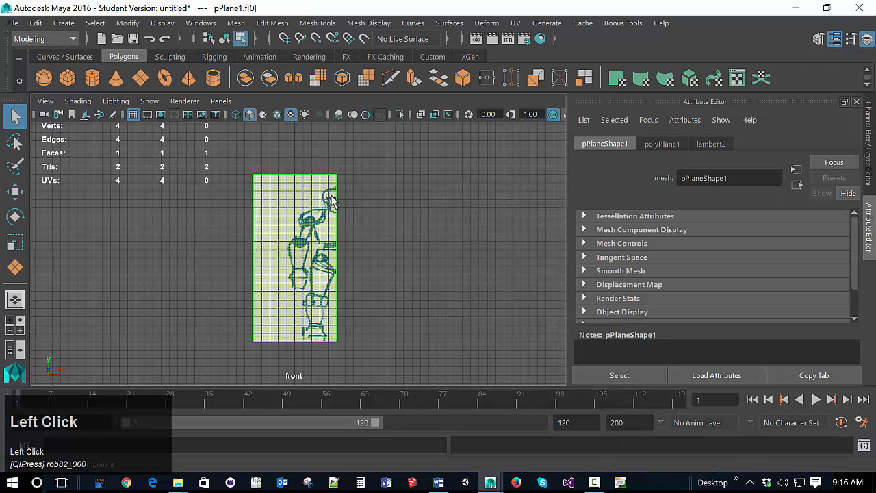
pyautogui.click(511, 220)
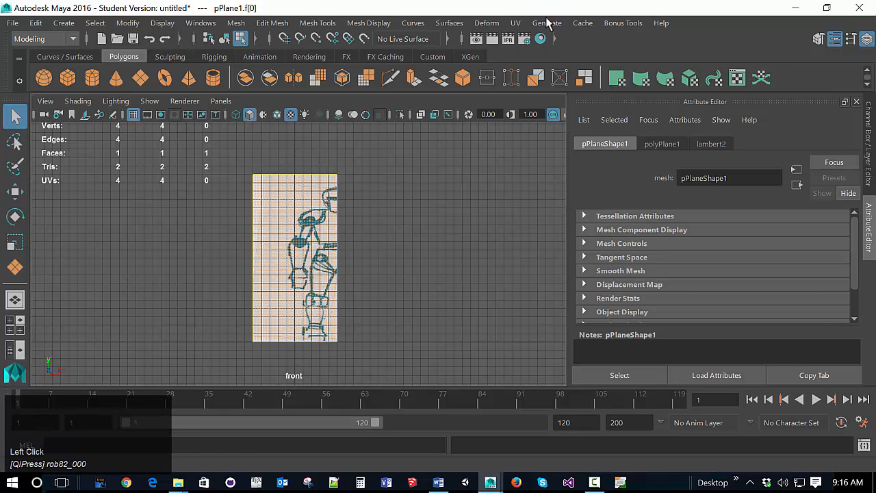
pyautogui.click(515, 22)
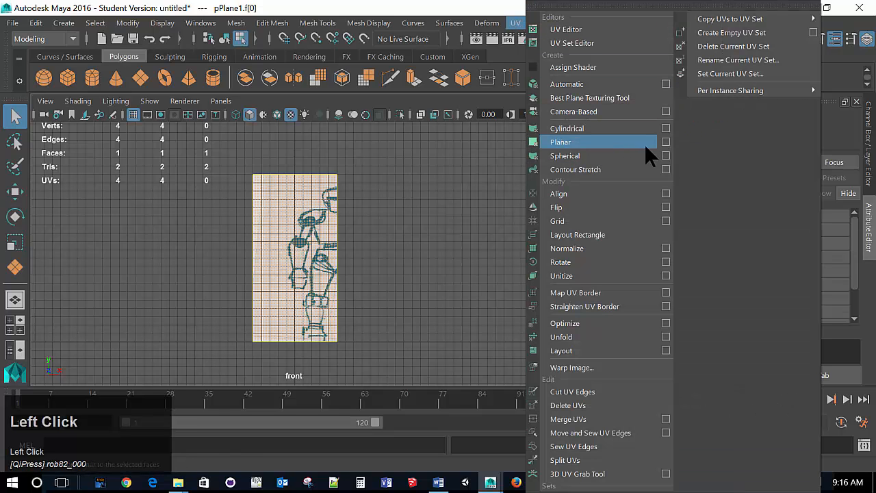
pyautogui.click(664, 142)
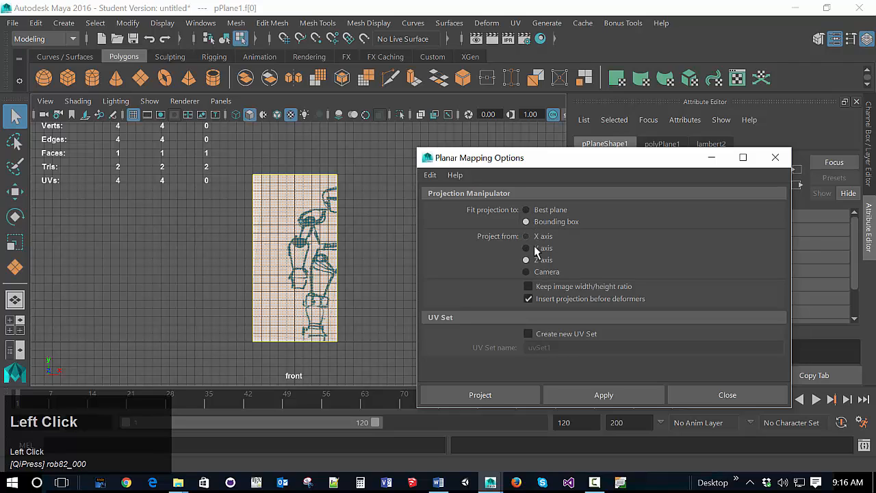
pyautogui.click(514, 400)
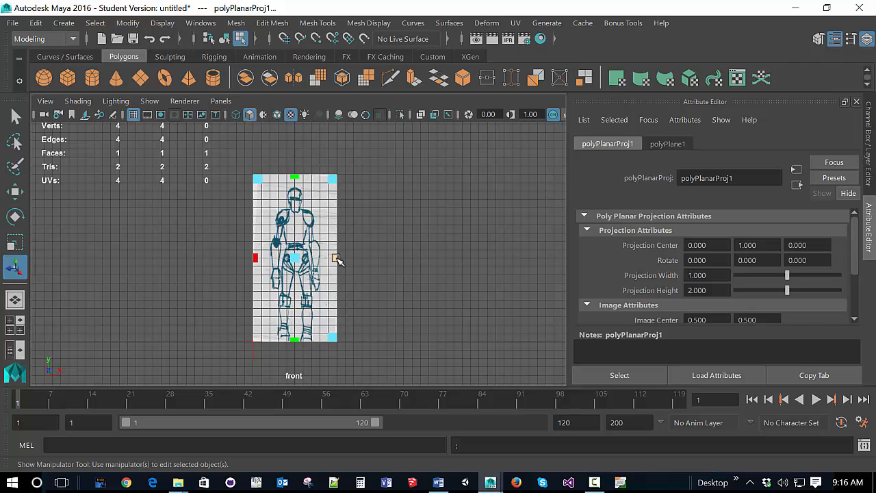
# Step: Stretch the planar projection horizontally to a width of about 1.53 to correct the robot drawing's proportions
pyautogui.moveTo(338, 261); pyautogui.dragTo(361, 268)
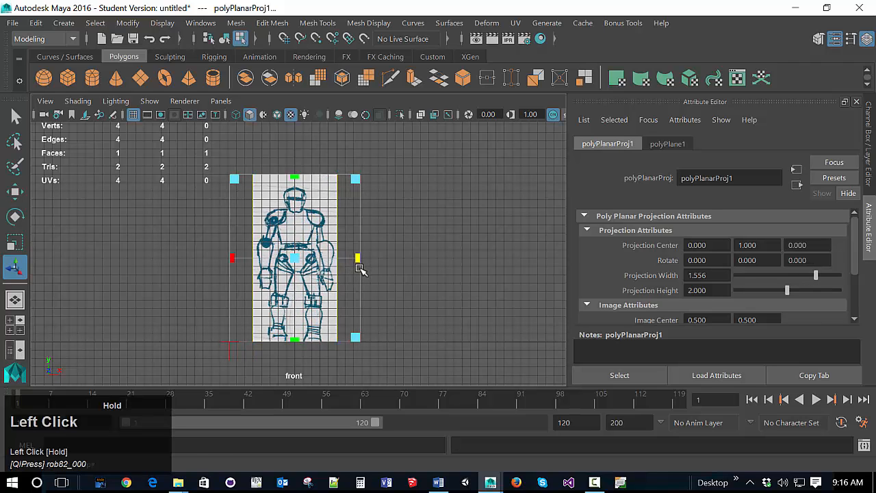
pyautogui.moveTo(360, 269); pyautogui.dragTo(360, 269)
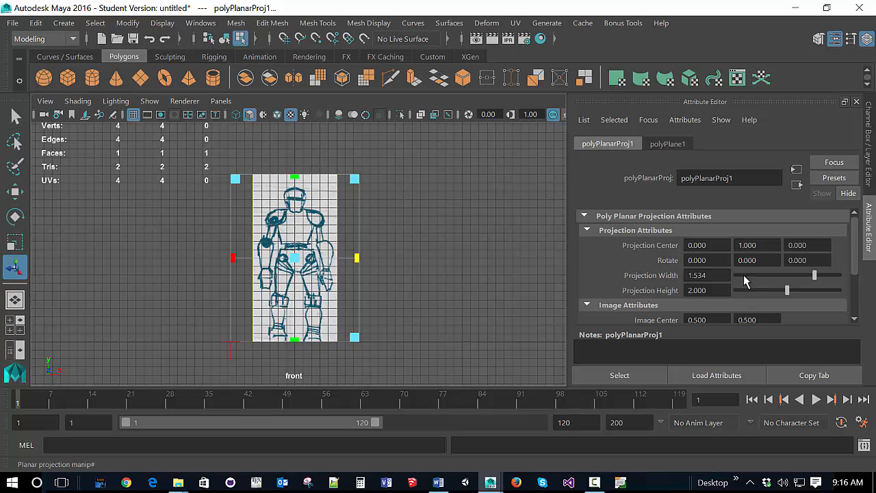
# Step: Round the planar projection width to 1.5 and deselect the robot plane
pyautogui.click(722, 275)
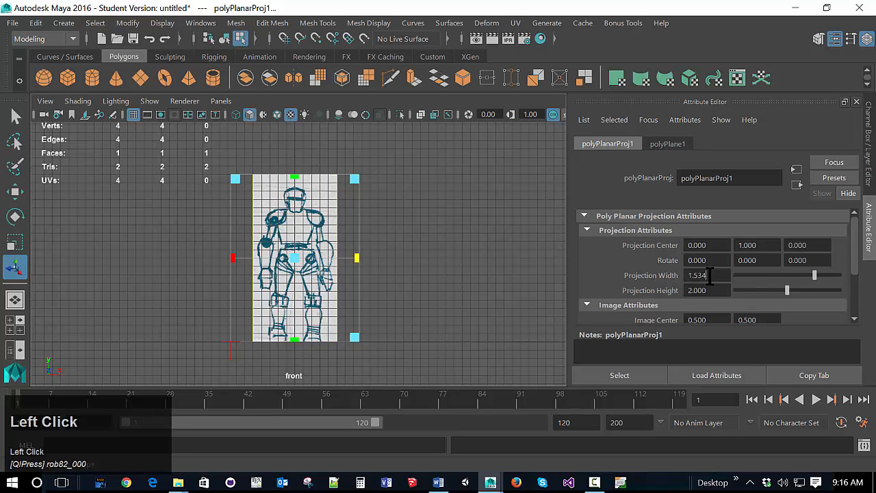
pyautogui.press('BackSpace')
pyautogui.press('BackSpace')
pyautogui.click(612, 268)
pyautogui.click(466, 266)
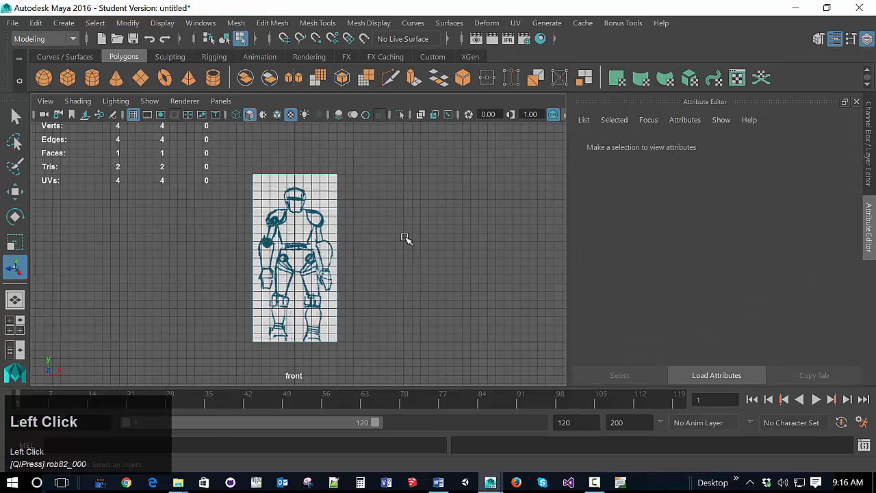
# Step: Switch to the perspective view and display the plane's texture there
pyautogui.press('space')
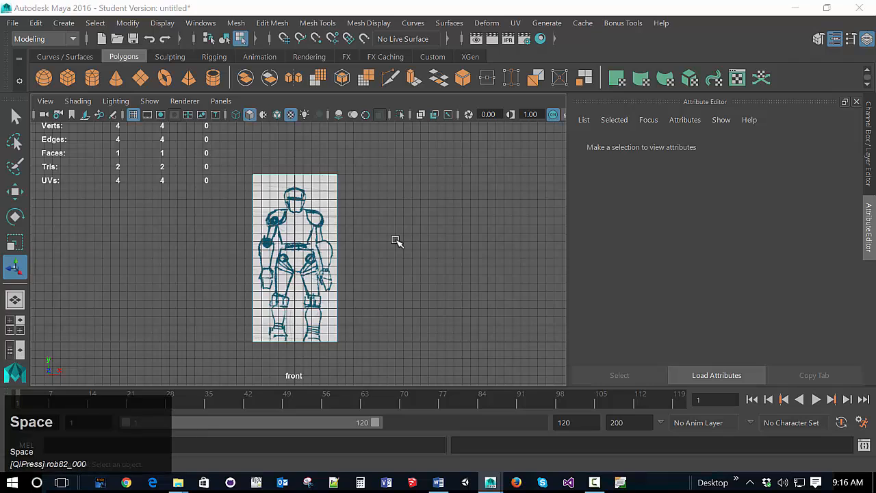
pyautogui.press('space')
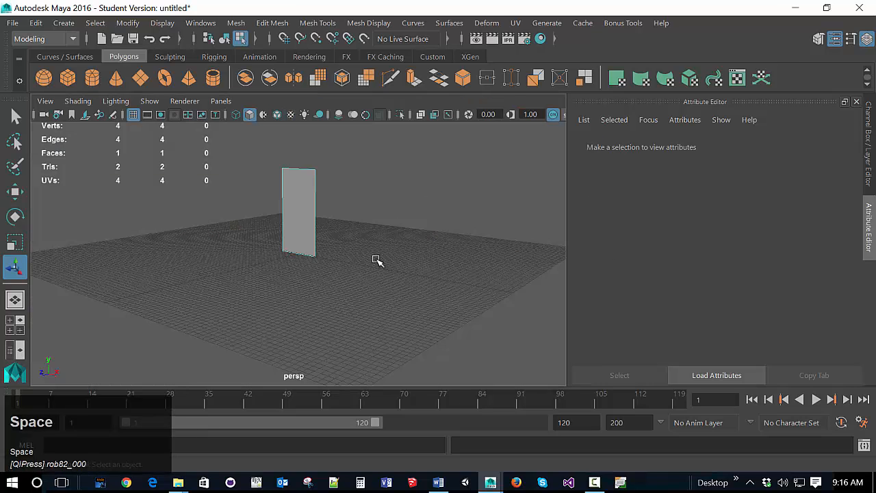
pyautogui.click(291, 115)
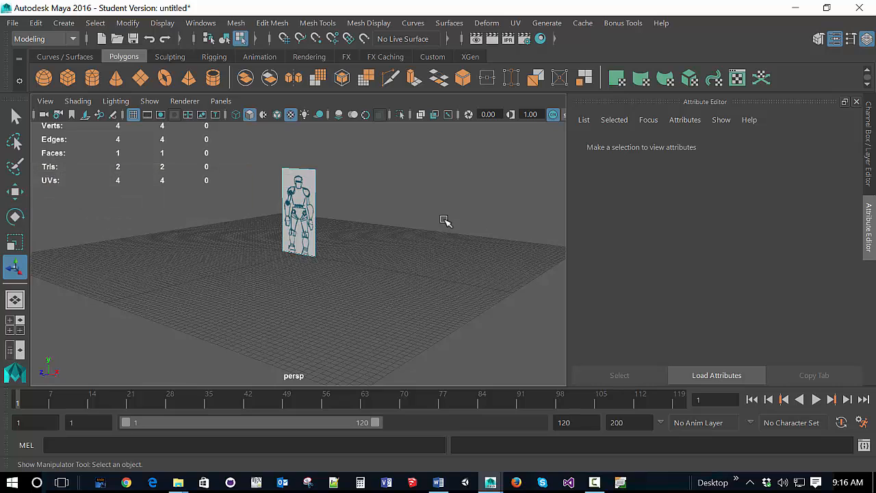
# Step: Move the front reference plane's face back along Z beyond the grid, deselect it and check it in the front view
pyautogui.press('w')
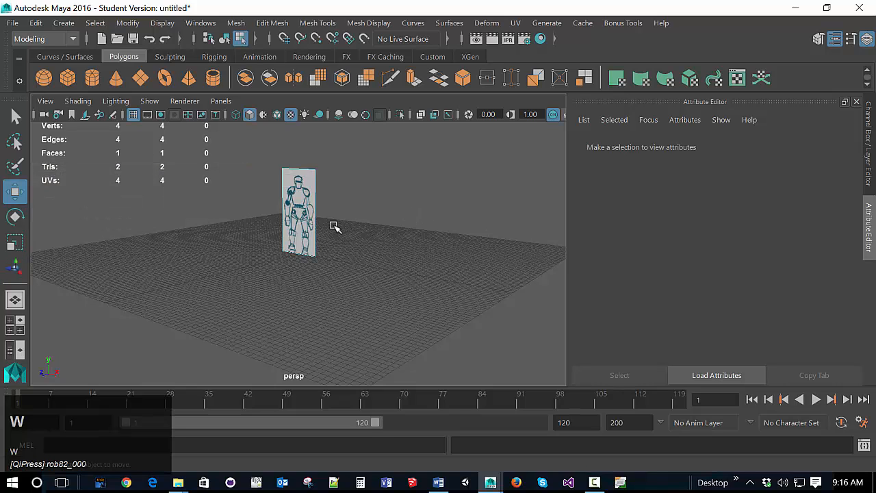
pyautogui.click(305, 225)
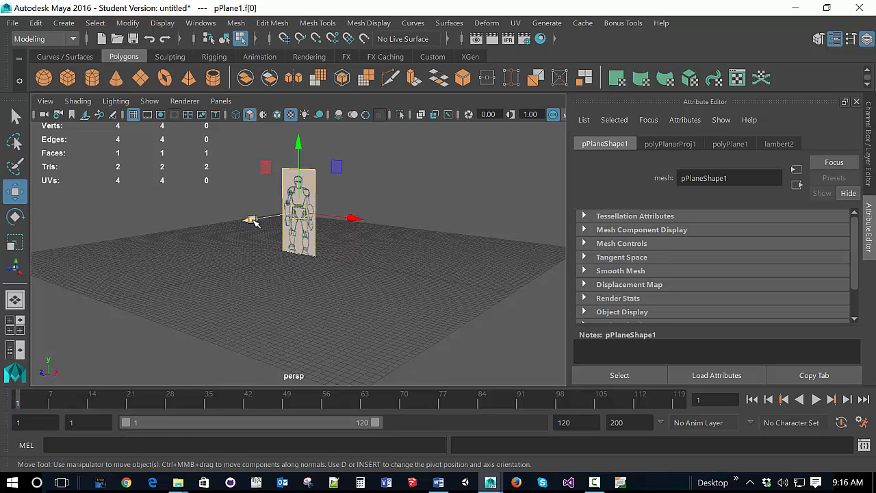
pyautogui.moveTo(252, 220); pyautogui.dragTo(404, 198)
pyautogui.click(395, 246)
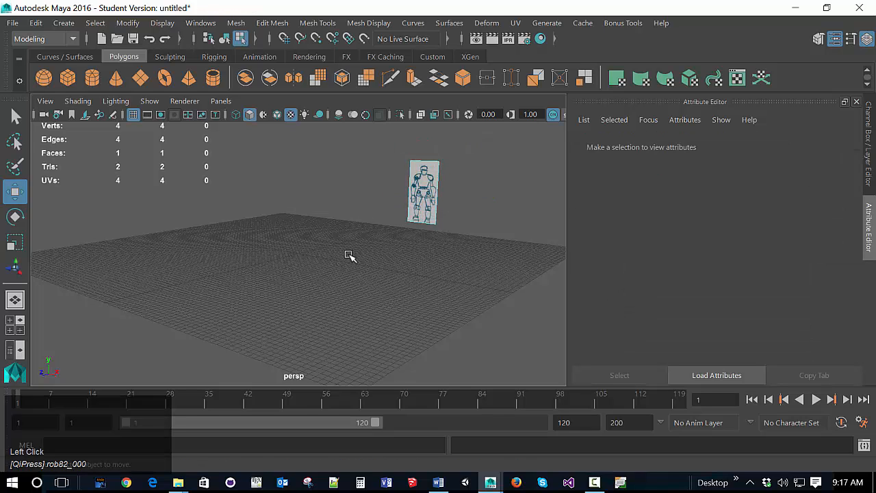
pyautogui.press('space')
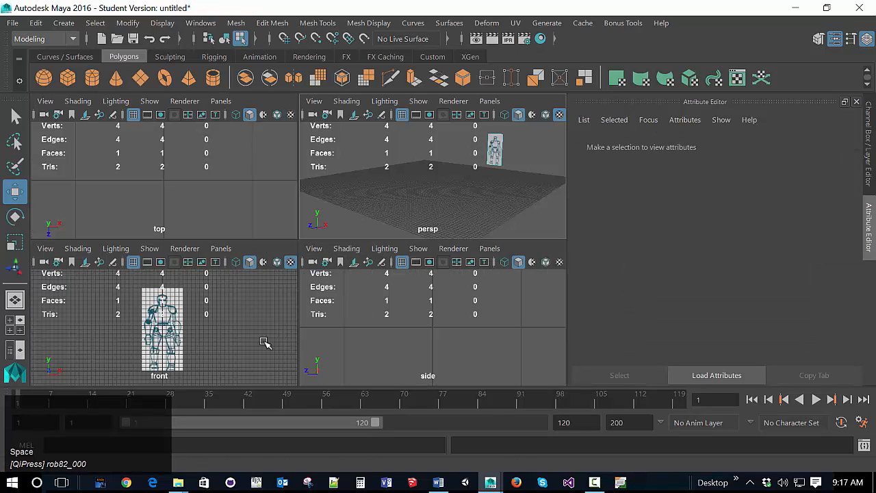
pyautogui.press('space')
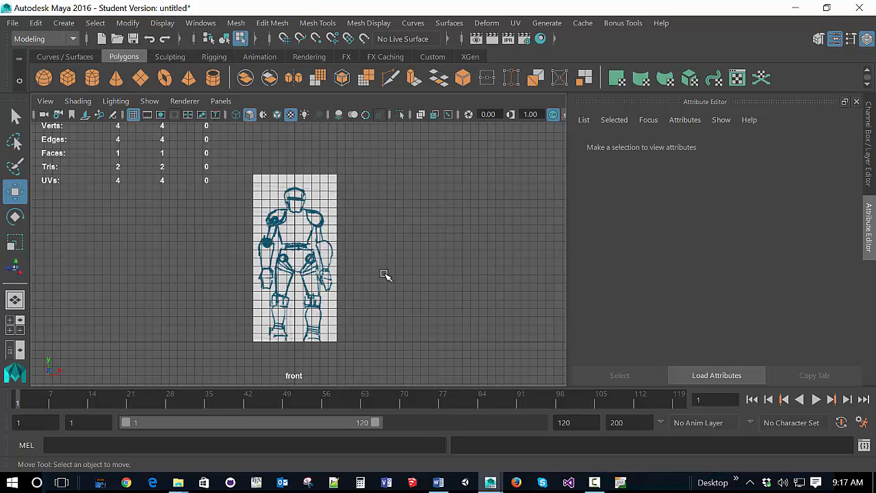
# Step: Draw a new upright polygon plane about 0.89 by 1.39 at the origin in the side view
pyautogui.press('space')
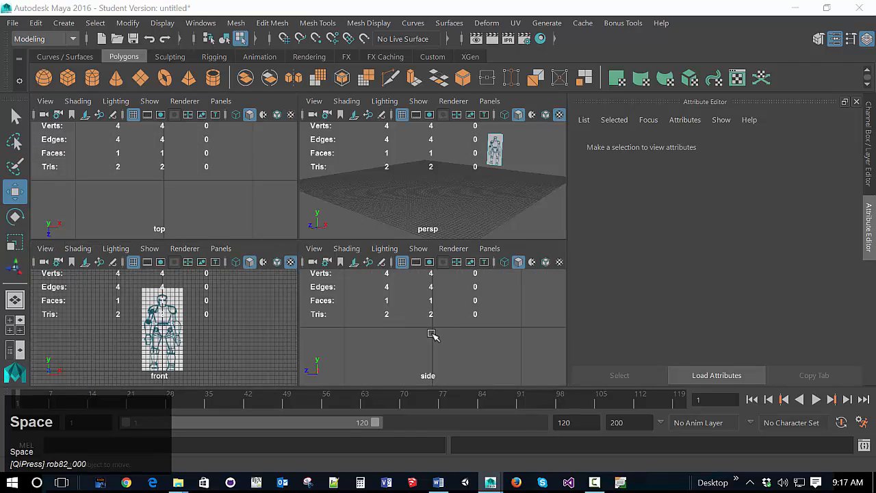
pyautogui.press('space')
pyautogui.keyDown('ctrl'); pyautogui.scroll(-5, 372, 291); pyautogui.keyUp('ctrl')
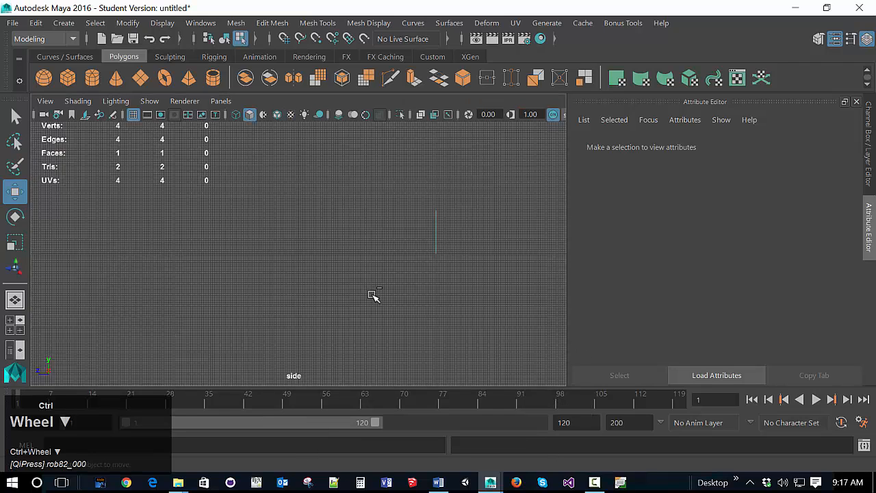
pyautogui.keyDown('ctrl'); pyautogui.scroll(2, 373, 293); pyautogui.keyUp('ctrl')
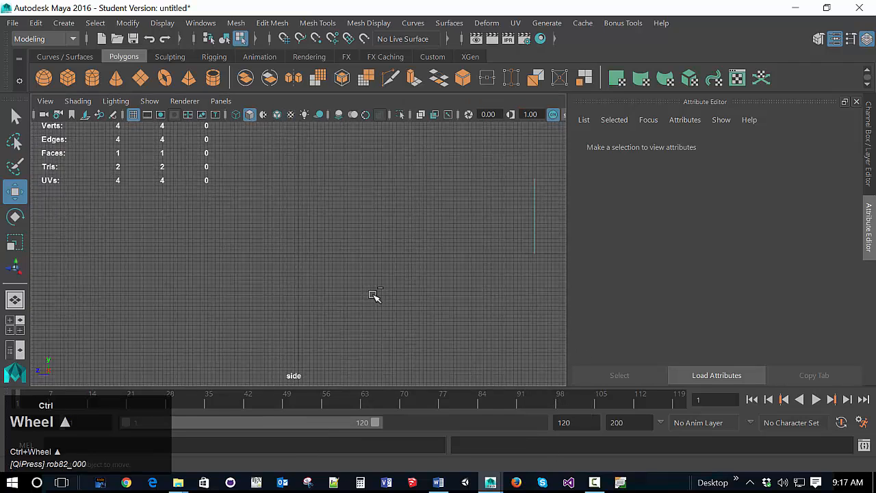
pyautogui.click(140, 77)
pyautogui.moveTo(272, 252); pyautogui.dragTo(336, 150)
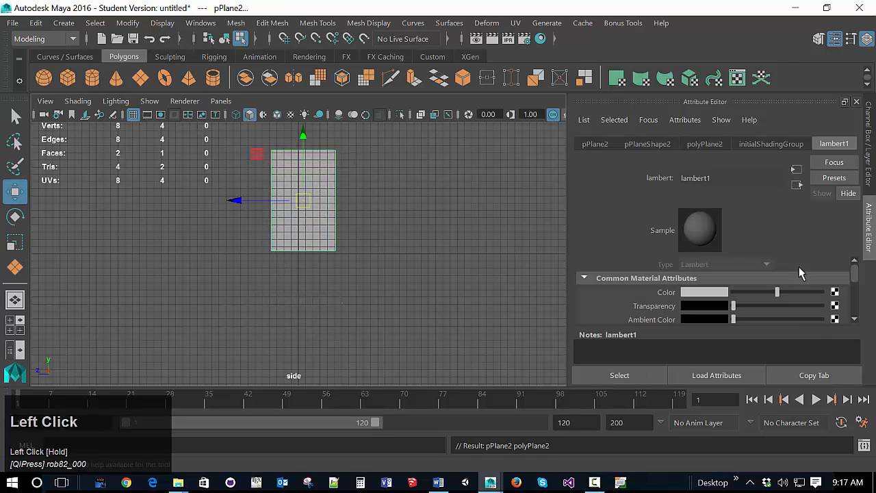
# Step: Set the new side plane's width to 1 and height to 2
pyautogui.click(870, 154)
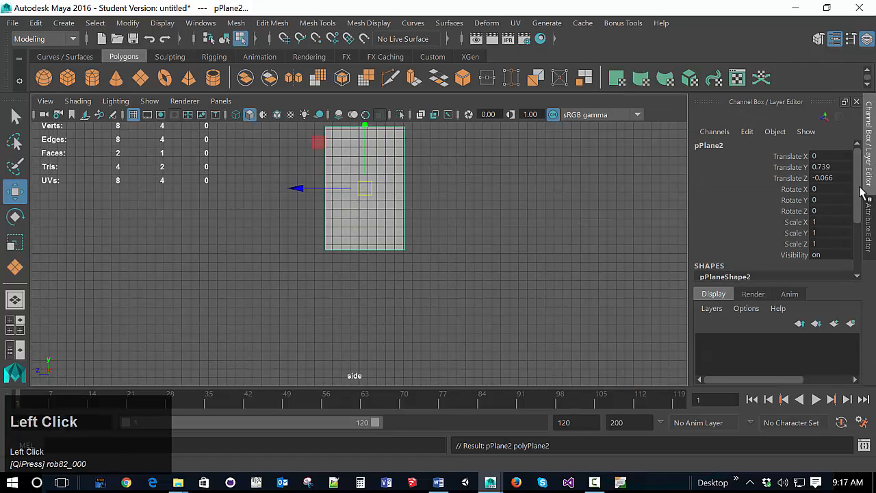
pyautogui.moveTo(863, 193); pyautogui.dragTo(821, 233)
pyautogui.click(833, 222)
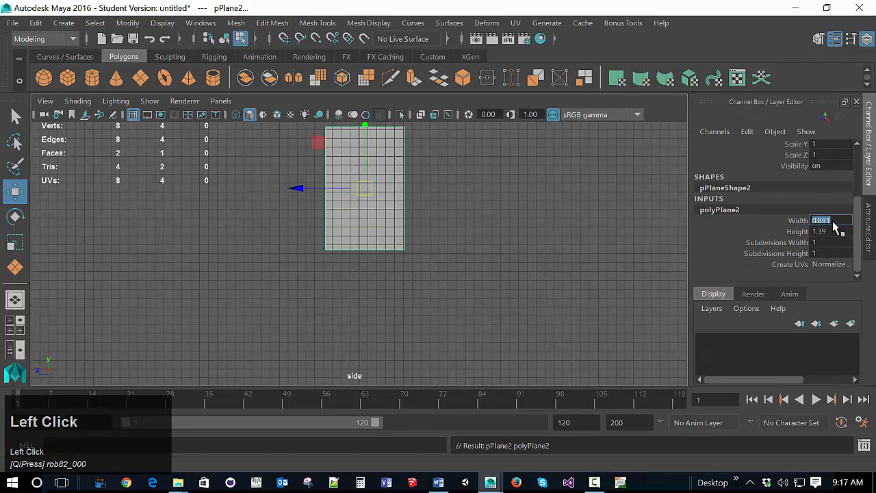
pyautogui.write('1')
pyautogui.click(834, 232)
pyautogui.write('2')
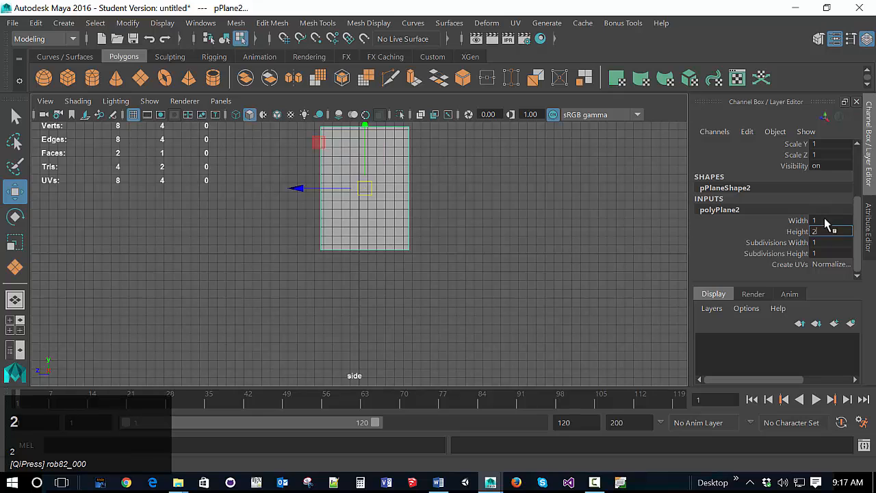
pyautogui.click(849, 221)
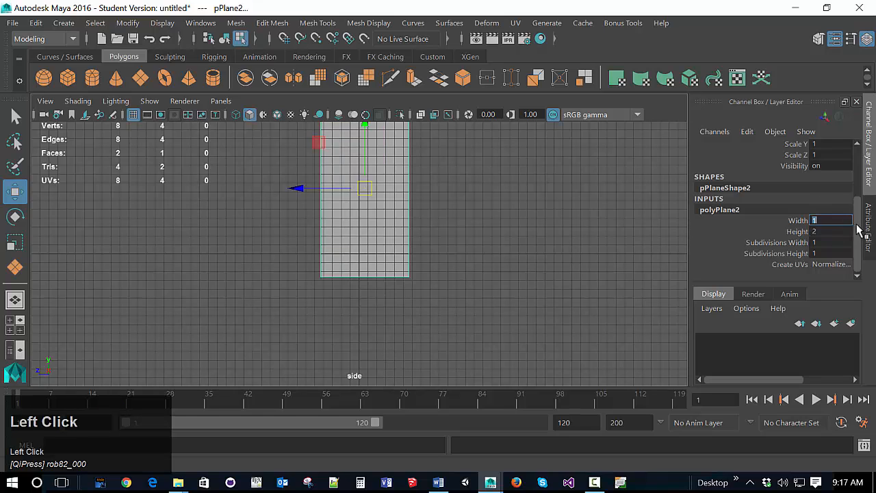
# Step: Position the side plane at Translate Y 1 and Translate Z 0
pyautogui.scroll(1, 861, 198)
pyautogui.scroll(3, 856, 181)
pyautogui.click(836, 170)
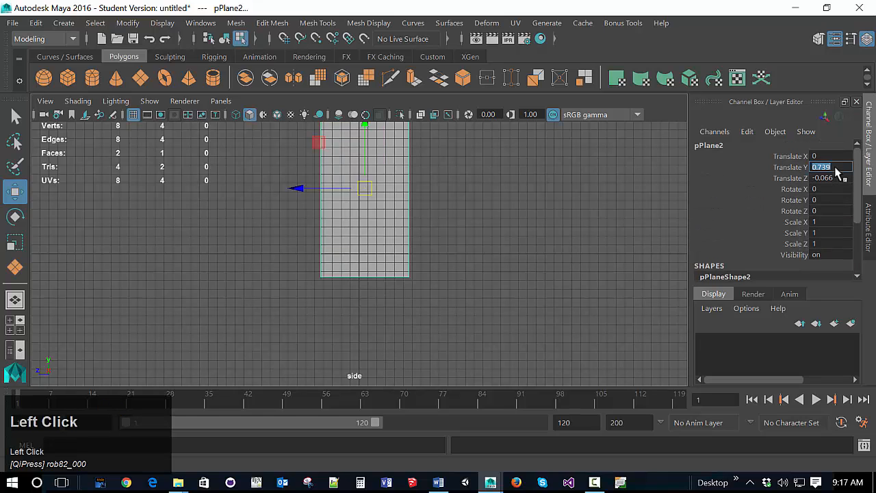
pyautogui.write('0')
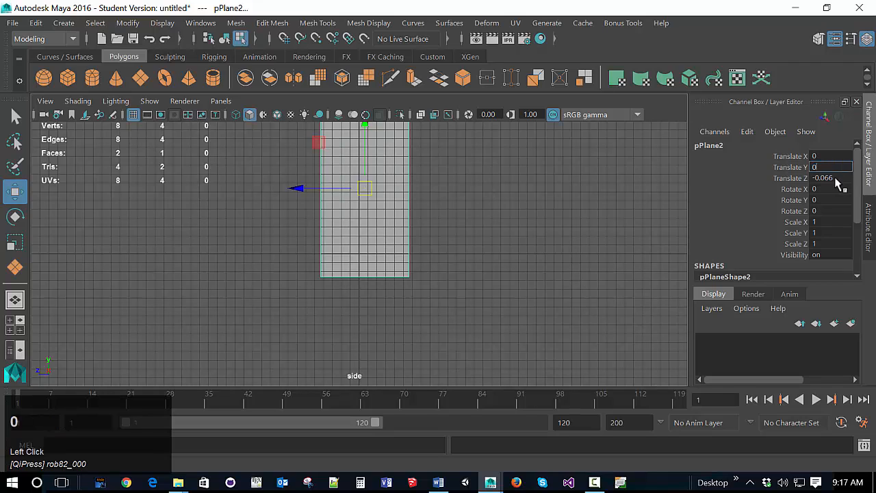
pyautogui.press('BackSpace')
pyautogui.write('1')
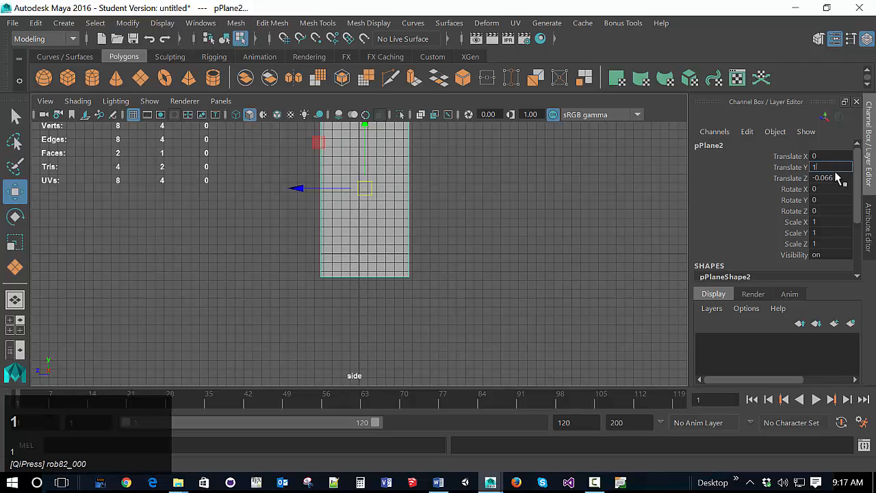
pyautogui.click(835, 180)
pyautogui.write('0')
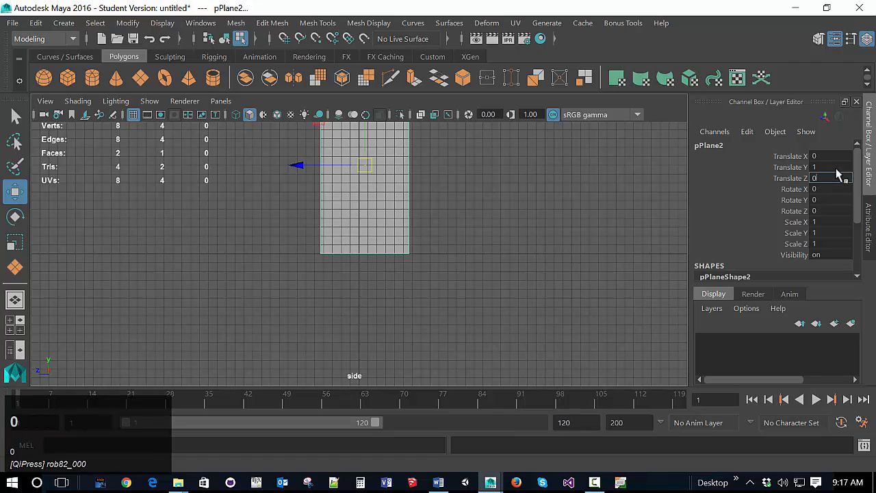
pyautogui.click(832, 167)
# Step: Assign a new Lambert material to the side plane and use RobotSide.png as its color file texture
pyautogui.moveTo(404, 239); pyautogui.dragTo(406, 442, button='right')
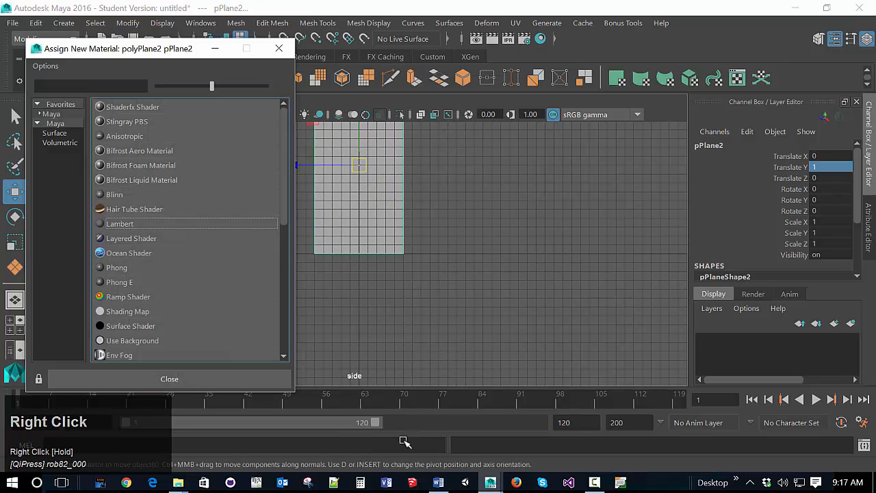
pyautogui.click(120, 224)
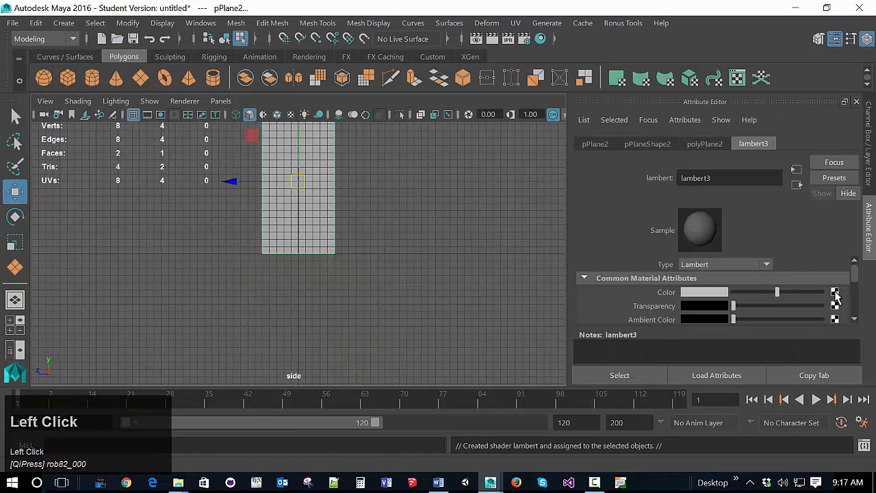
pyautogui.click(835, 293)
pyautogui.click(331, 178)
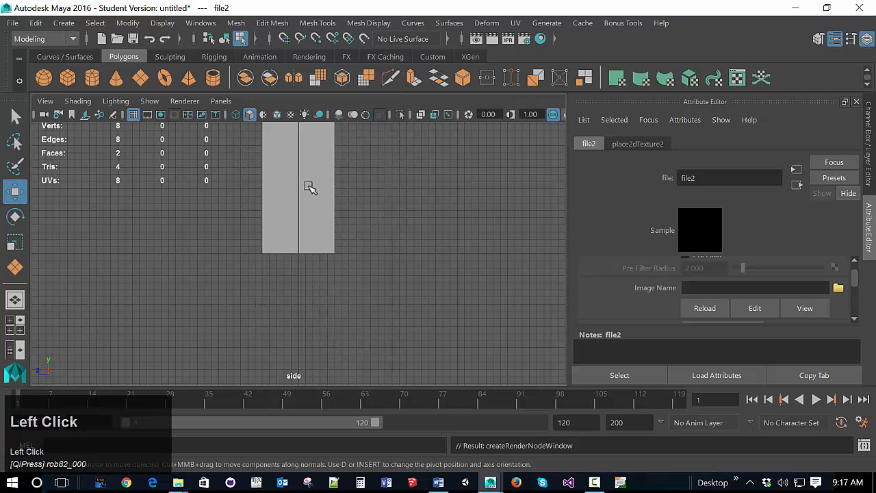
pyautogui.click(838, 288)
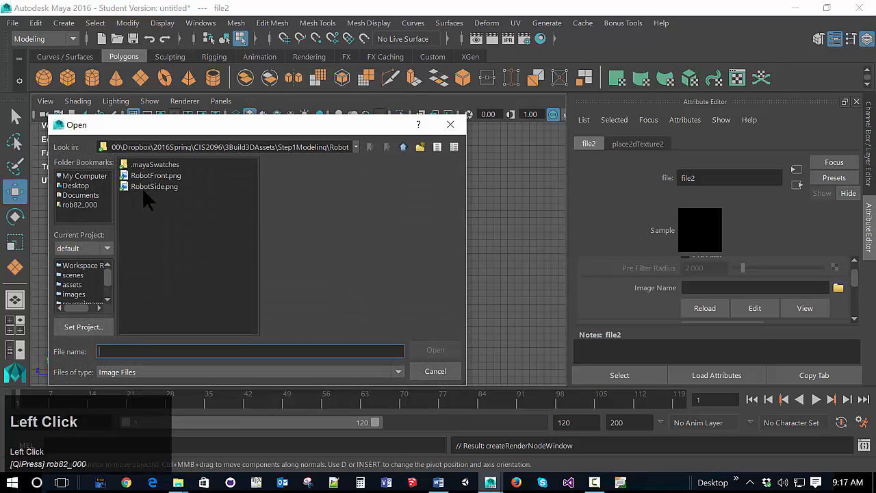
pyautogui.click(147, 189)
pyautogui.click(435, 351)
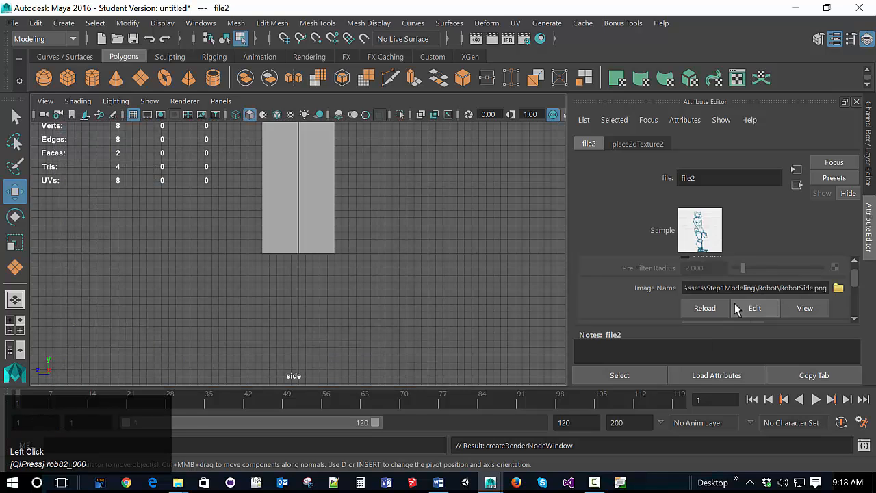
# Step: Display the robot side drawing texture on the plane in the side view
pyautogui.scroll(-3, 736, 307)
pyautogui.scroll(-5, 736, 308)
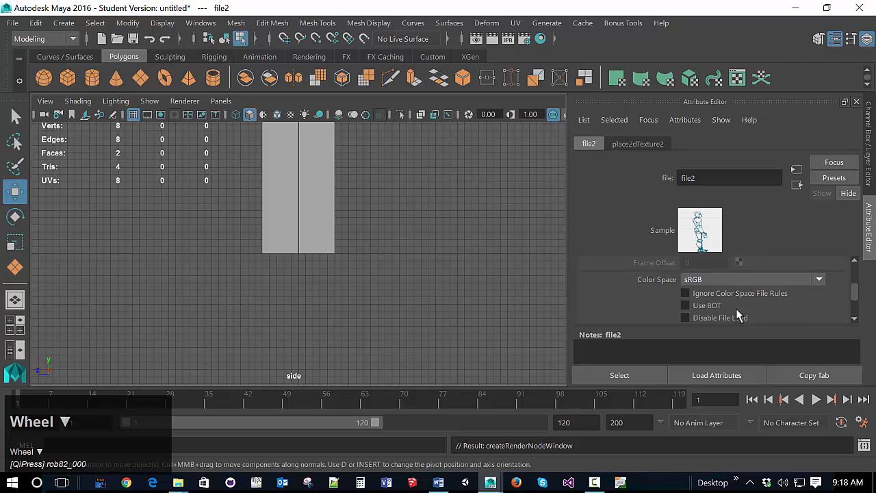
pyautogui.scroll(-3, 737, 309)
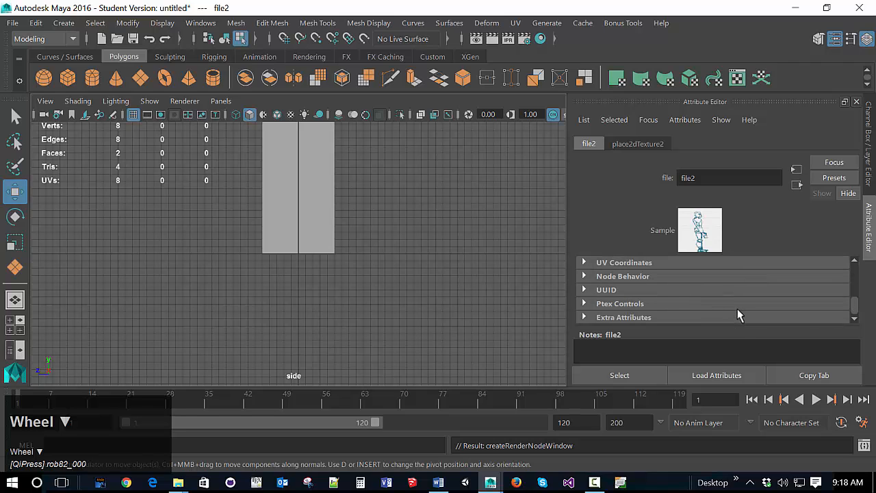
pyautogui.scroll(5, 737, 309)
pyautogui.scroll(3, 737, 309)
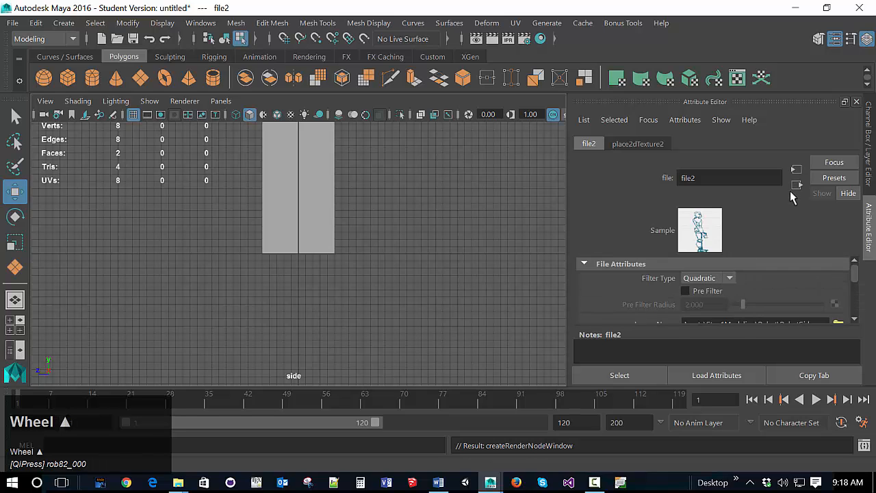
pyautogui.click(291, 115)
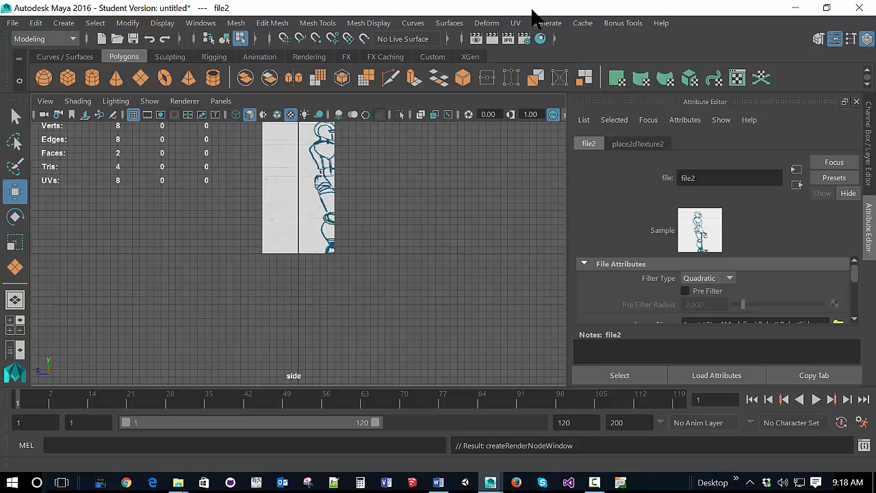
# Step: Set the planar UV mapping to project from the X axis and try to apply it to the side plane
pyautogui.click(515, 23)
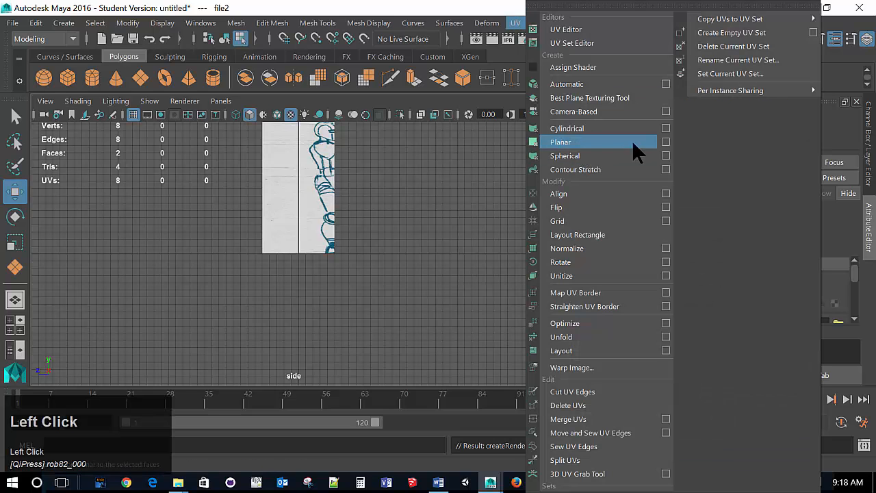
pyautogui.click(665, 142)
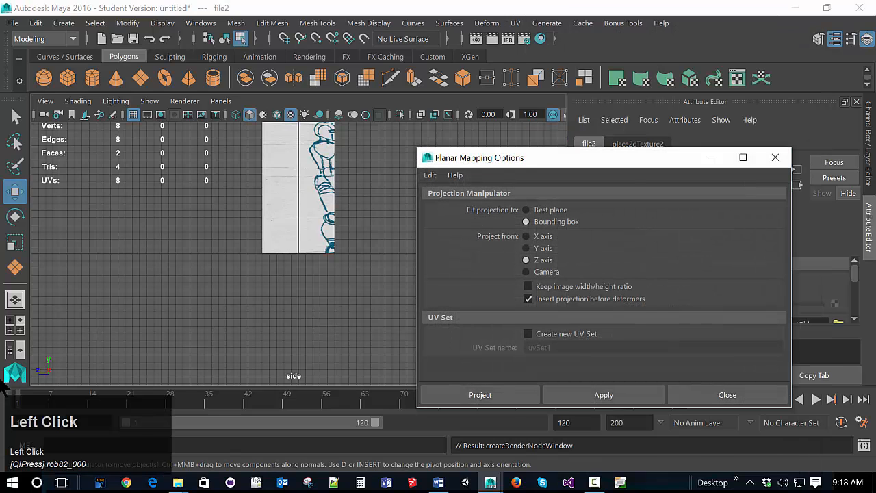
pyautogui.click(546, 238)
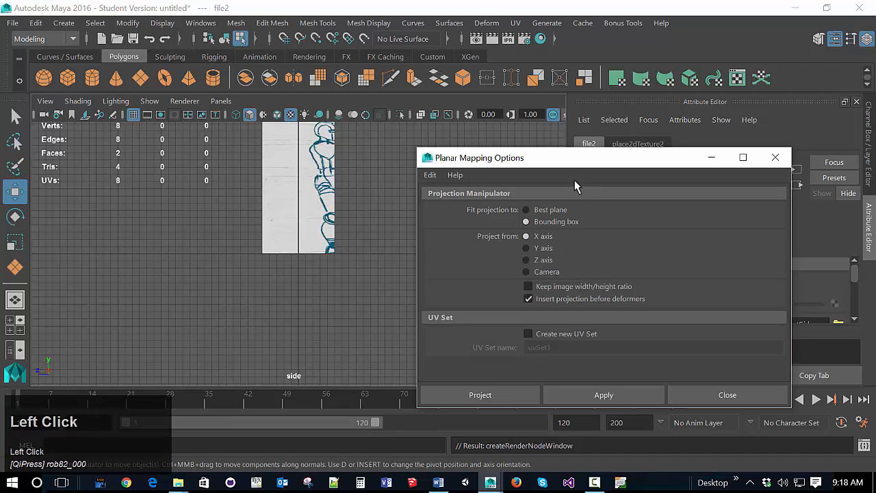
pyautogui.click(593, 397)
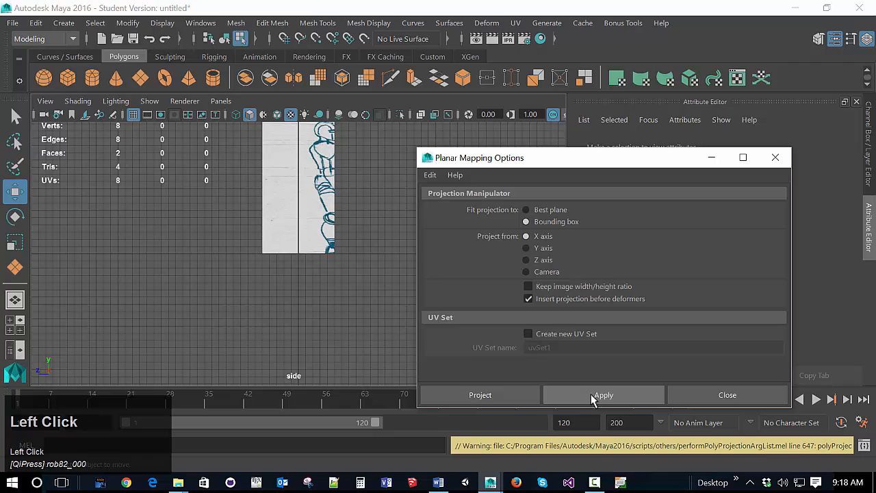
# Step: Try again to apply the X-axis planar UV projection to the side plane
pyautogui.click(519, 399)
pyautogui.click(316, 190)
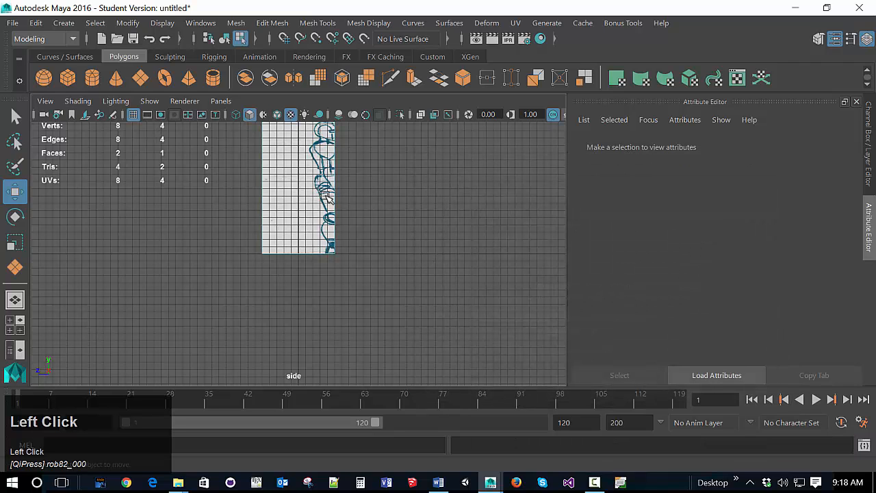
pyautogui.click(515, 22)
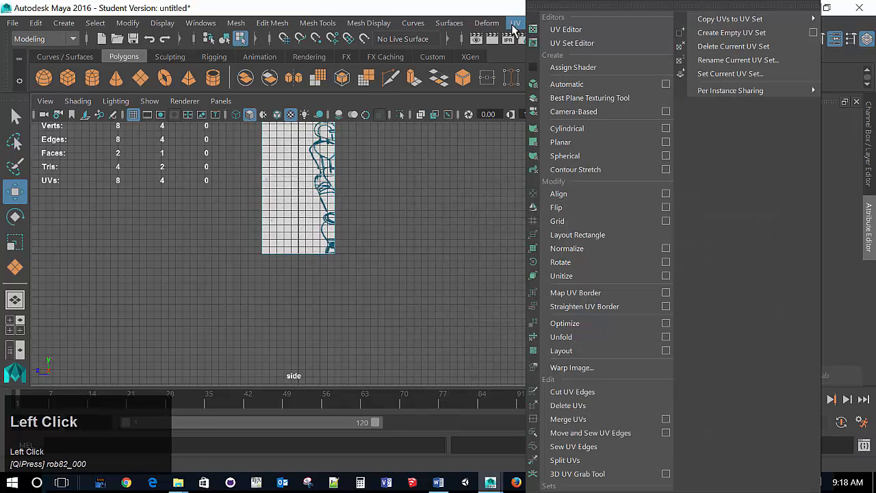
pyautogui.click(665, 143)
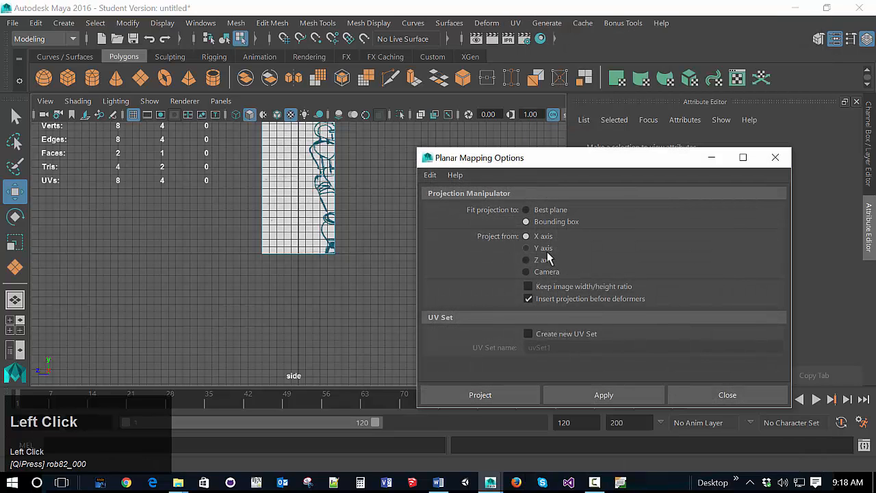
pyautogui.click(502, 396)
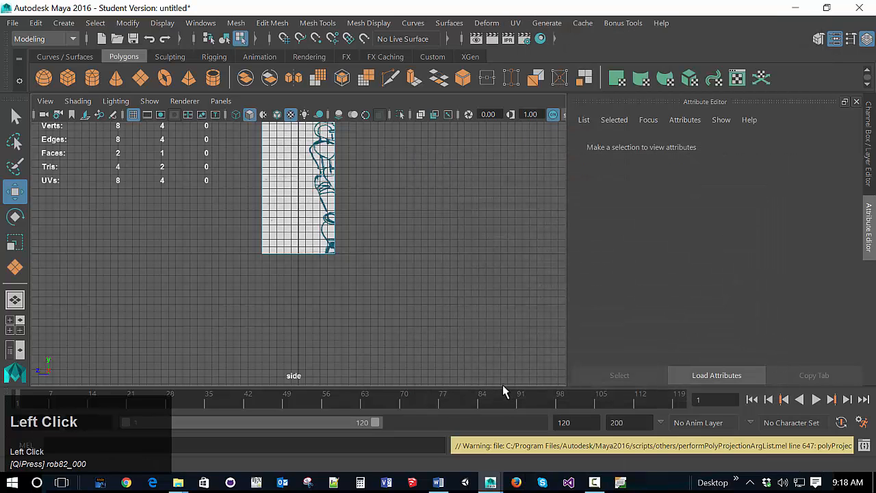
# Step: Project planar UVs from the X axis onto the side plane's face, keeping the image width/height ratio
pyautogui.click(343, 230)
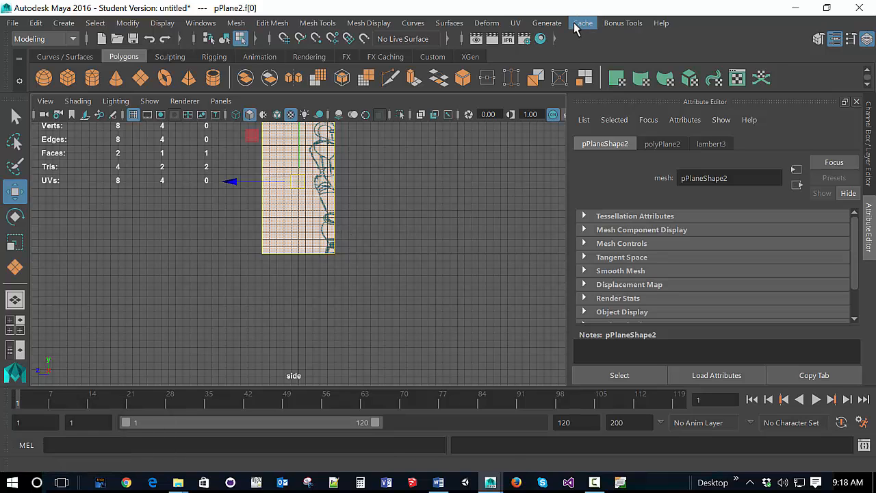
pyautogui.click(516, 23)
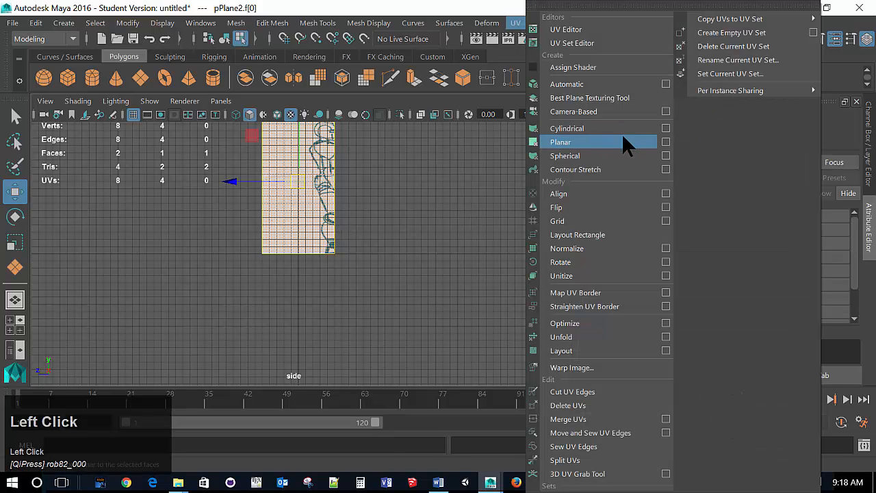
pyautogui.click(664, 142)
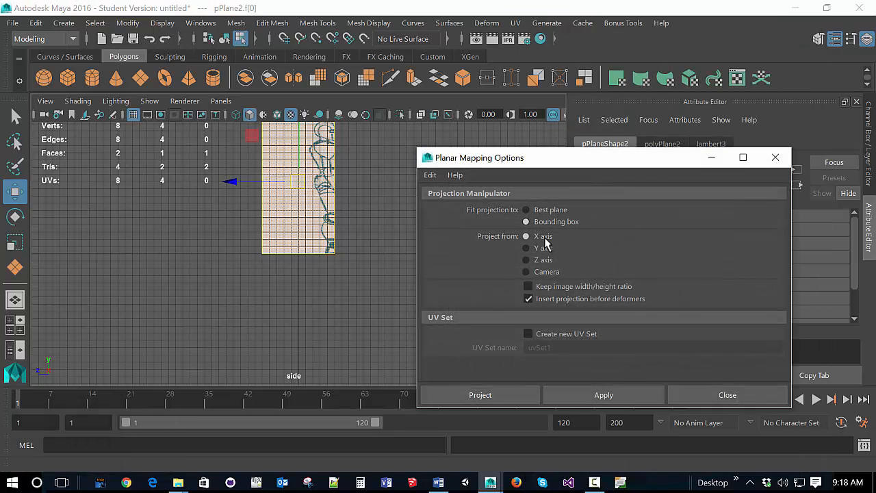
pyautogui.click(553, 288)
pyautogui.click(574, 401)
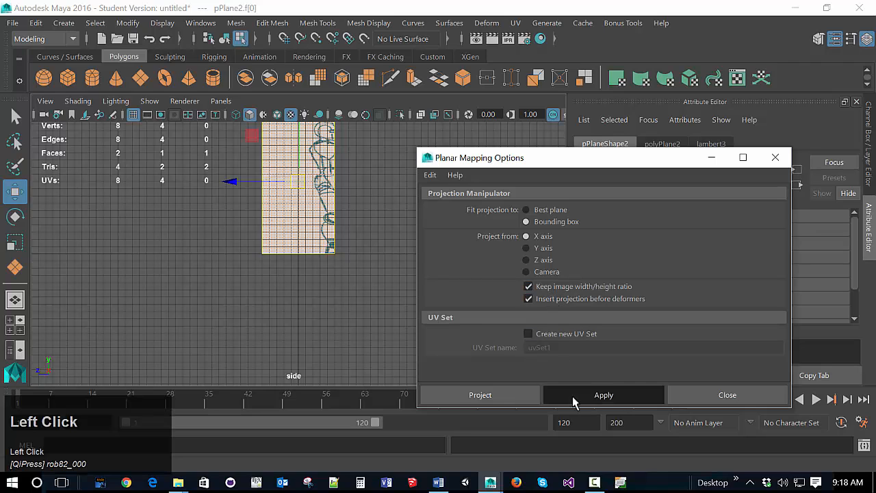
pyautogui.click(776, 158)
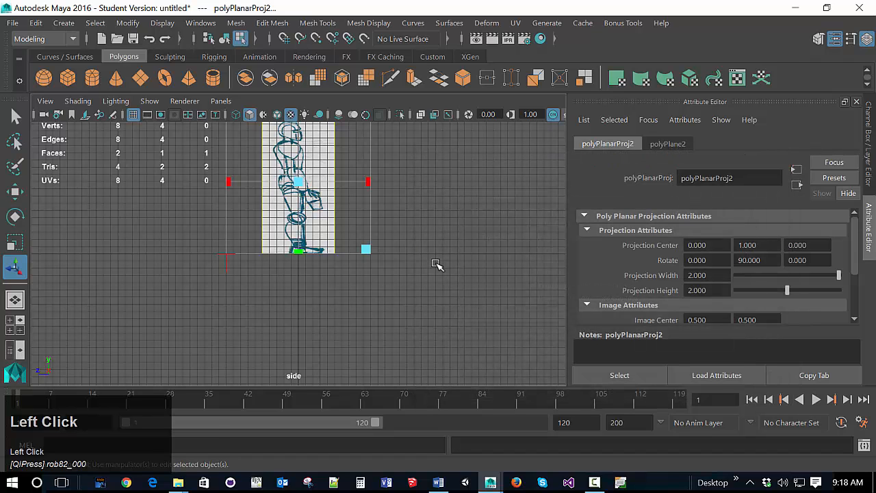
pyautogui.click(436, 265)
pyautogui.scroll(-5, 460, 227)
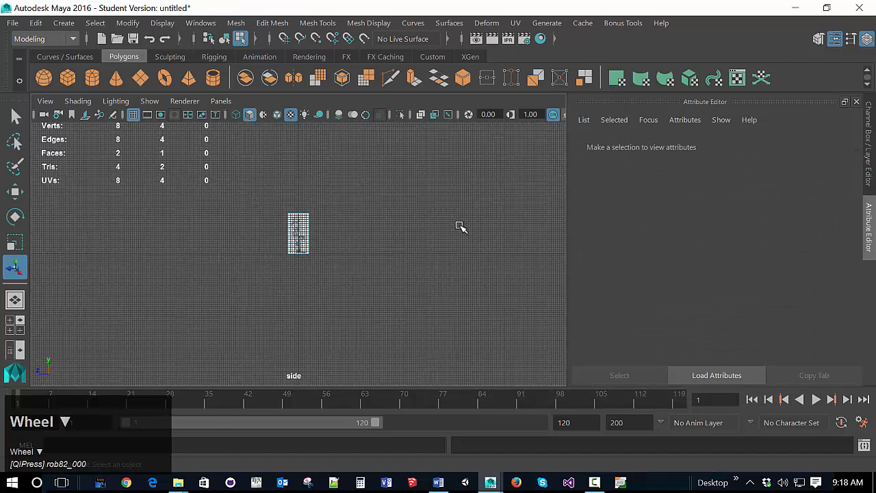
pyautogui.scroll(4, 444, 219)
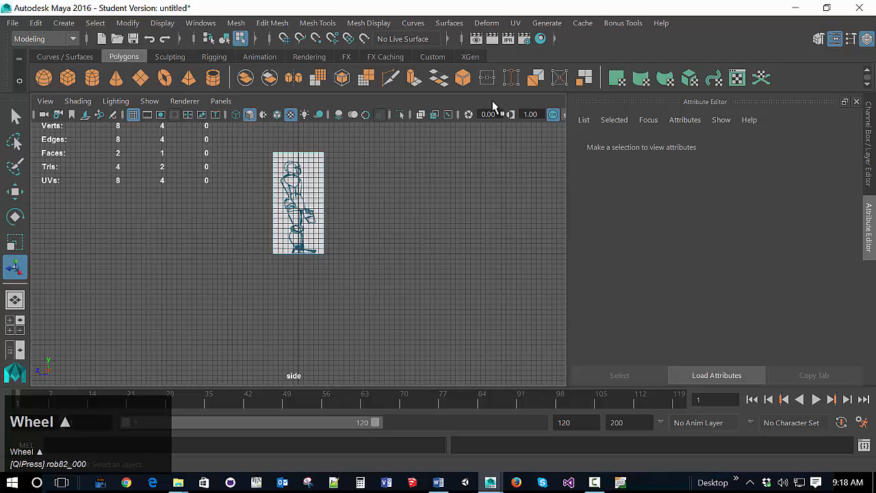
pyautogui.click(515, 22)
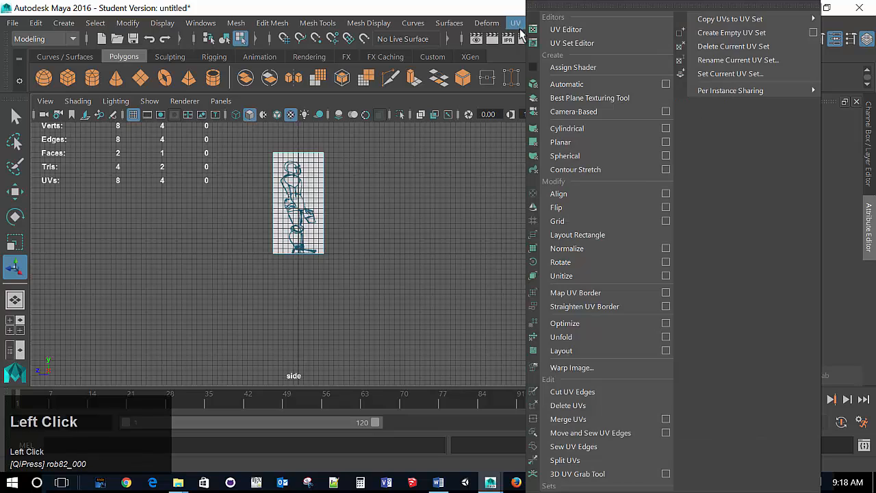
pyautogui.click(666, 141)
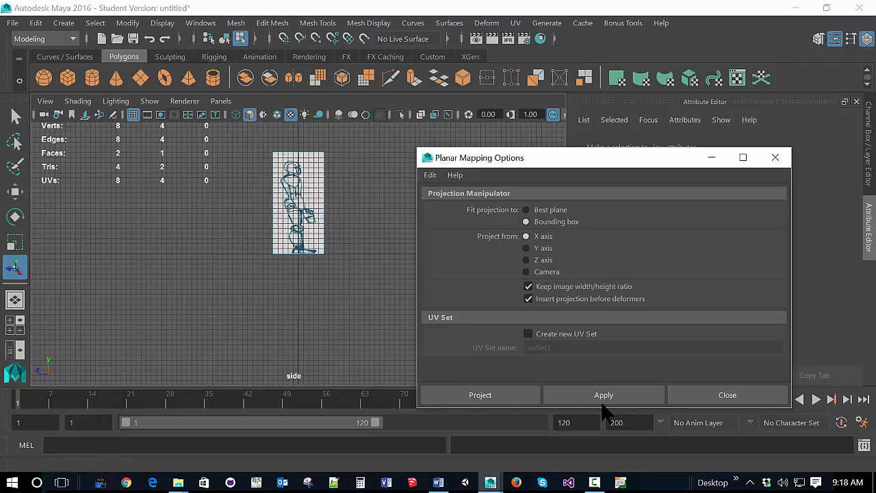
pyautogui.click(709, 404)
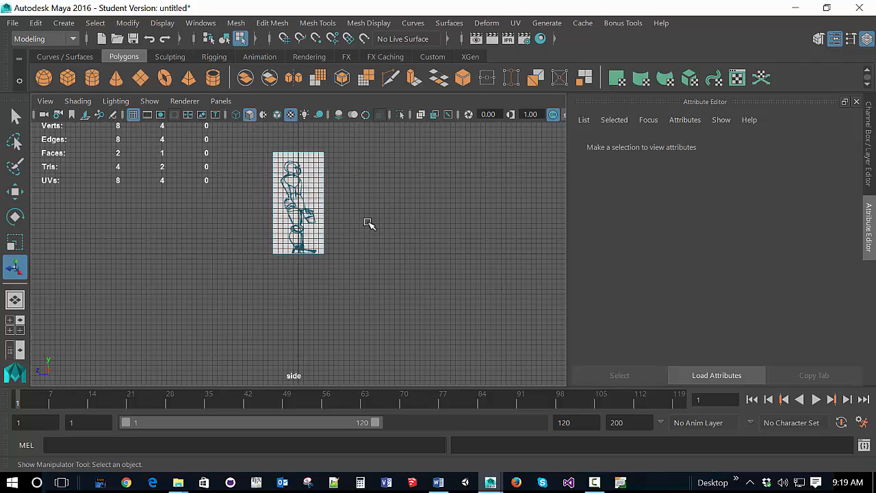
# Step: Move the side plane along the X axis in the perspective view to about -6.4
pyautogui.press('space')
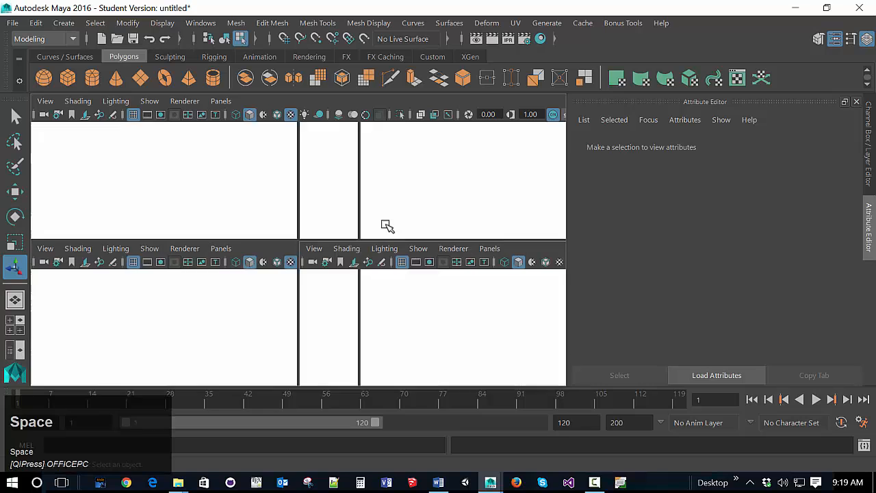
pyautogui.click(458, 204)
pyautogui.press('space')
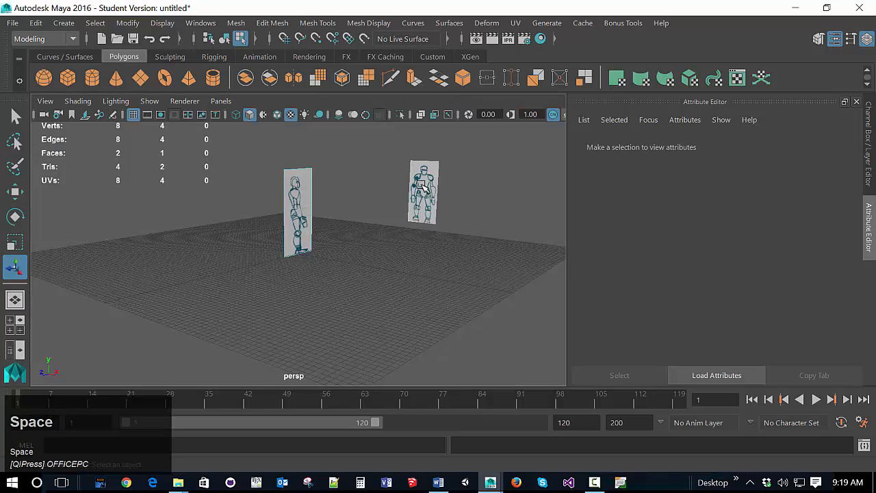
pyautogui.click(296, 207)
pyautogui.press('w')
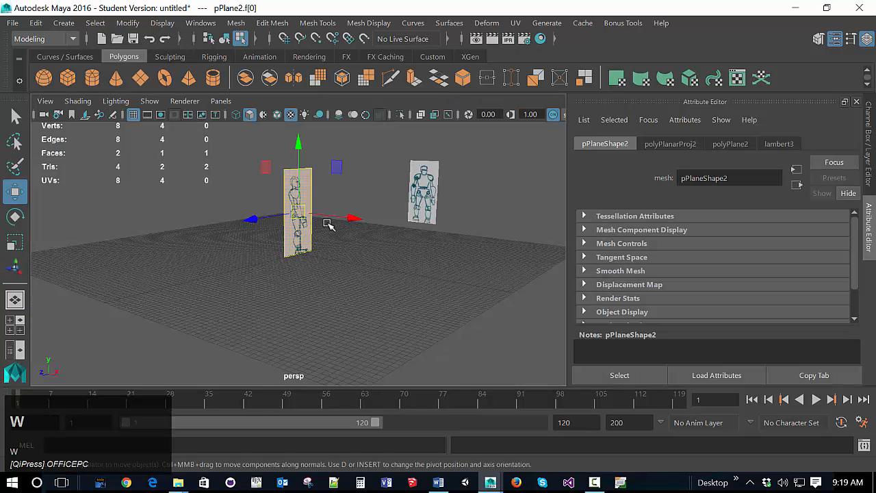
pyautogui.moveTo(349, 221); pyautogui.dragTo(164, 201)
pyautogui.click(243, 256)
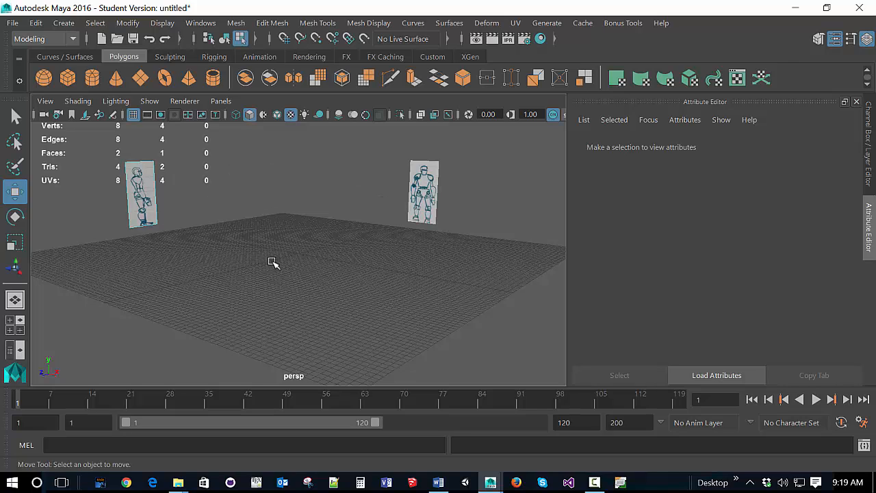
# Step: Centre the side plane in the side view and enlarge that view to full size
pyautogui.press('space')
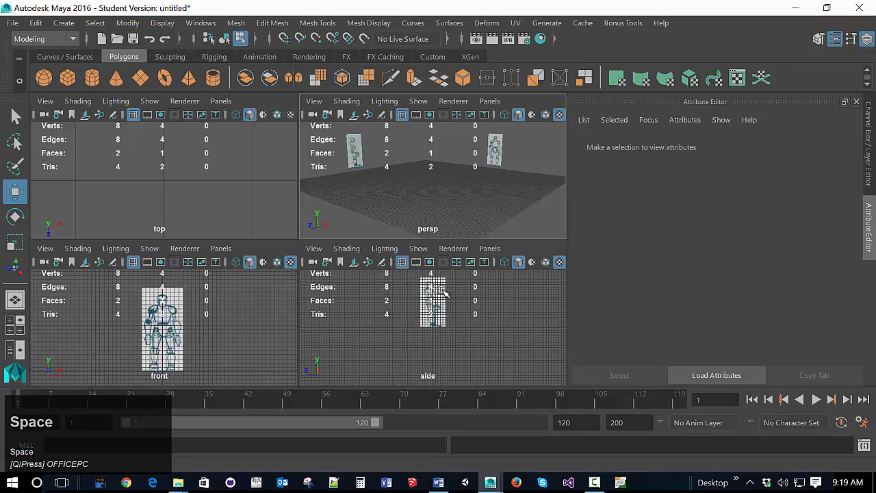
pyautogui.click(495, 346)
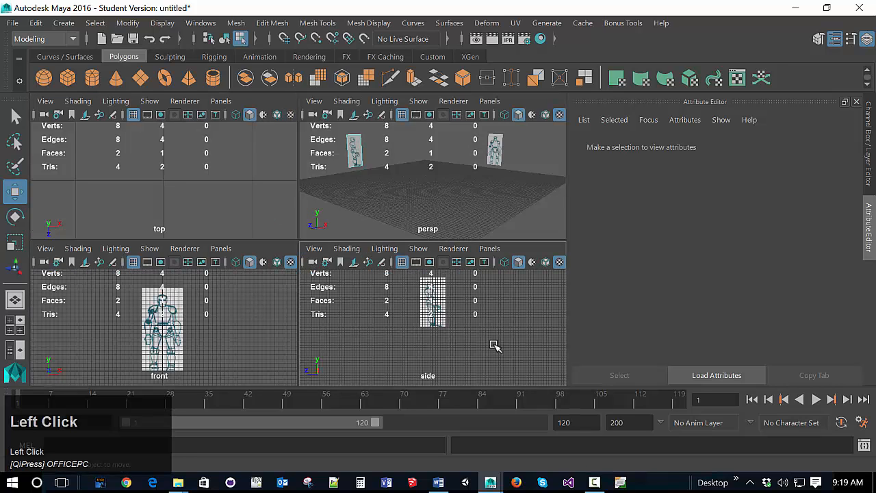
pyautogui.keyDown('alt'); pyautogui.moveTo(475, 336); pyautogui.dragTo(465, 356, button='middle'); pyautogui.keyUp('alt')
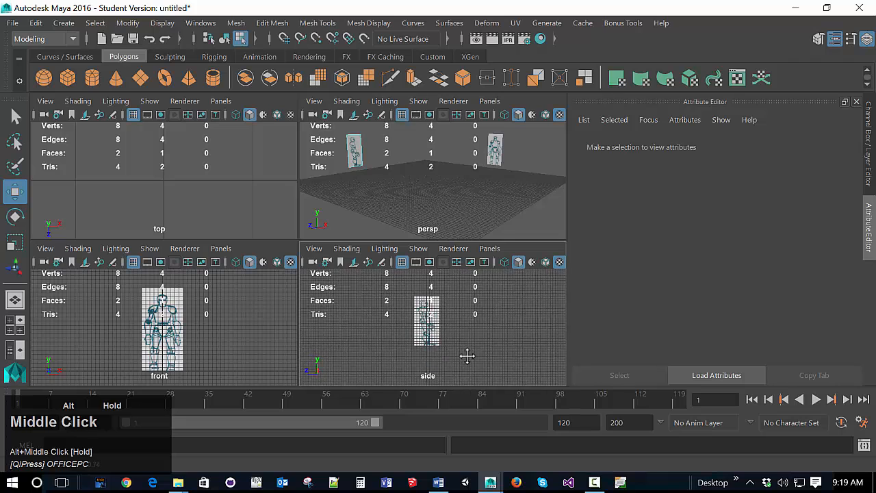
pyautogui.keyDown('alt'); pyautogui.scroll(3, 468, 361); pyautogui.keyUp('alt')
pyautogui.scroll(1, 469, 362)
pyautogui.scroll(-4, 469, 363)
pyautogui.scroll(2, 466, 350)
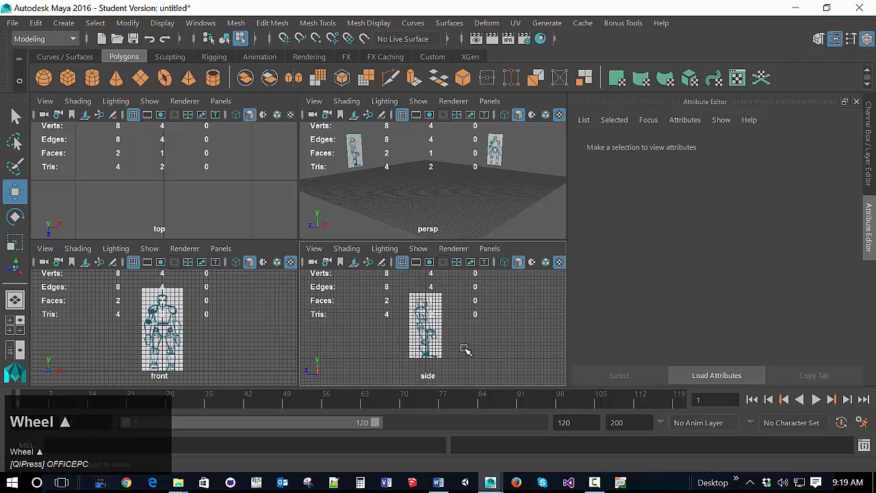
pyautogui.press('space')
# Step: Apply another planar UV projection from the X axis to the face of the moved side plane
pyautogui.click(233, 203)
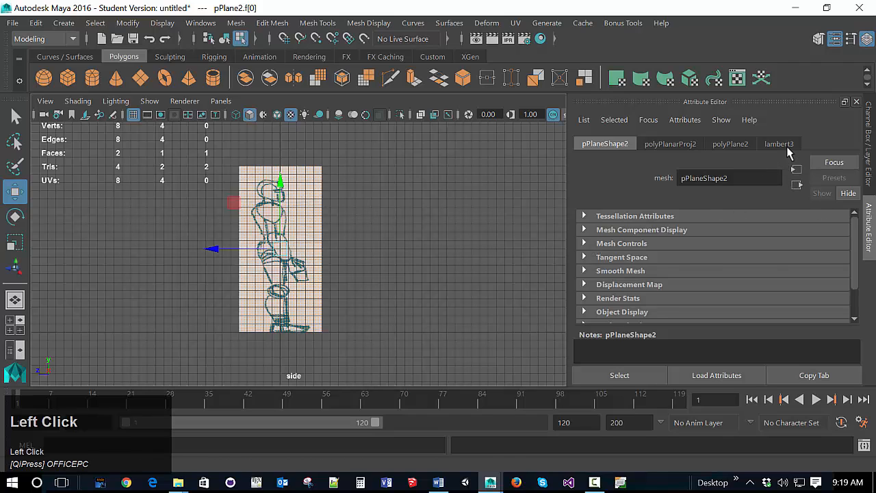
pyautogui.click(788, 148)
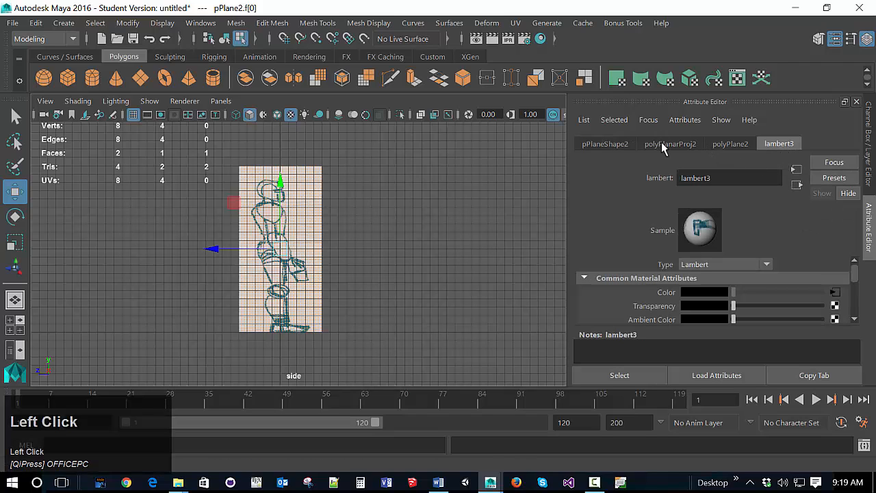
pyautogui.scroll(-5, 814, 288)
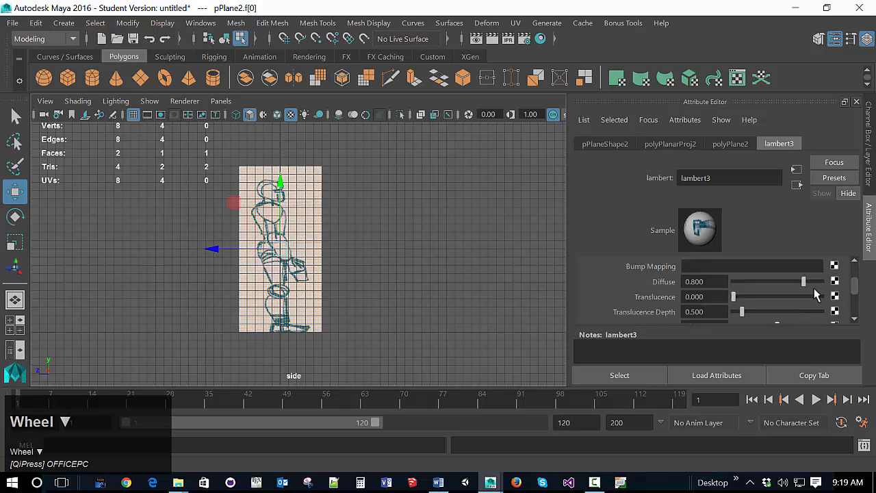
pyautogui.scroll(4, 814, 288)
pyautogui.scroll(1, 813, 289)
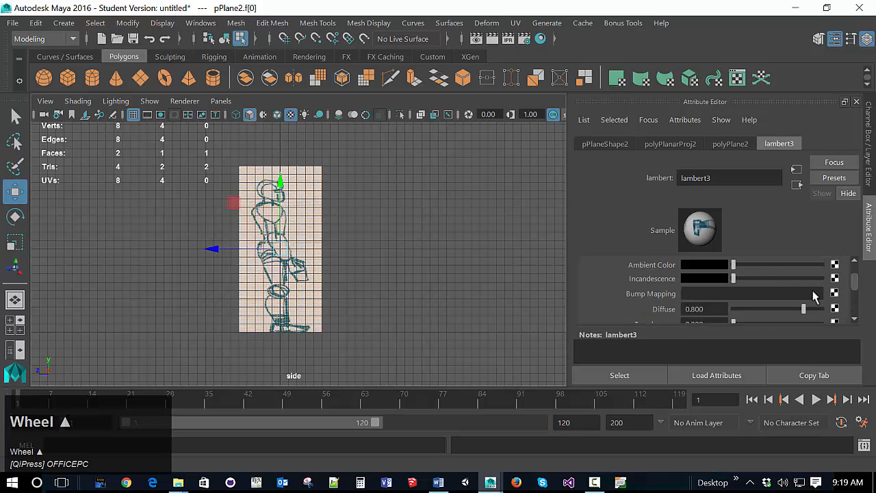
pyautogui.click(515, 23)
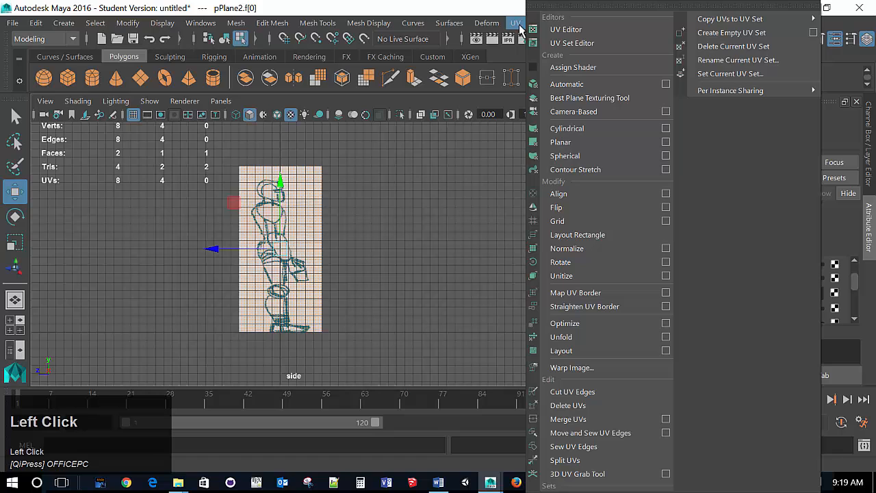
pyautogui.click(665, 142)
pyautogui.click(504, 395)
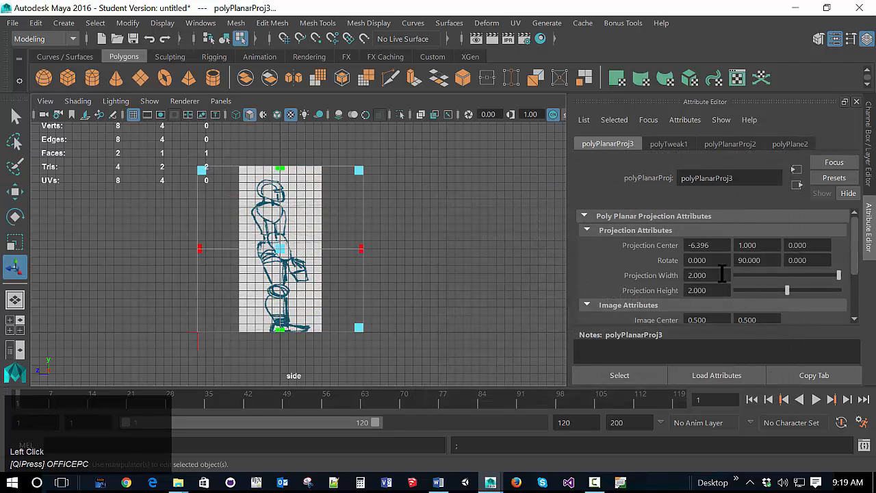
# Step: Set the second Image Scale value of the new planar projection to -1 to try flipping the robot side drawing
pyautogui.scroll(-2, 762, 274)
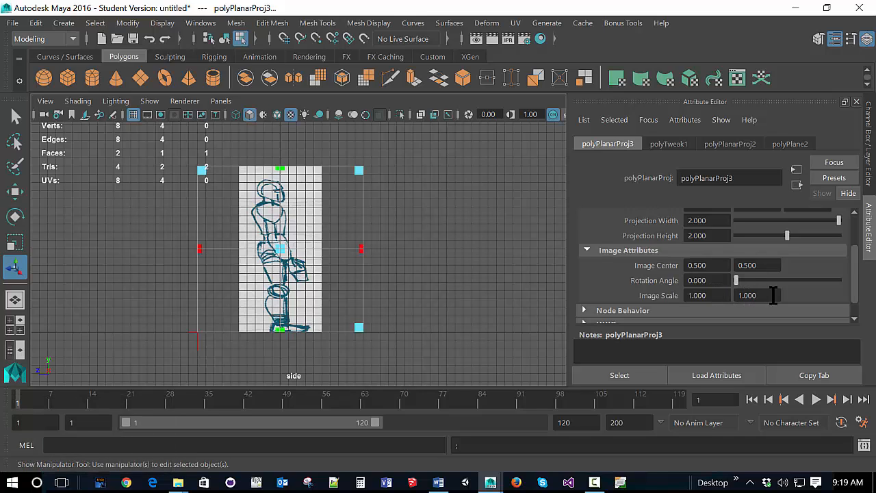
pyautogui.click(753, 295)
pyautogui.write('-1')
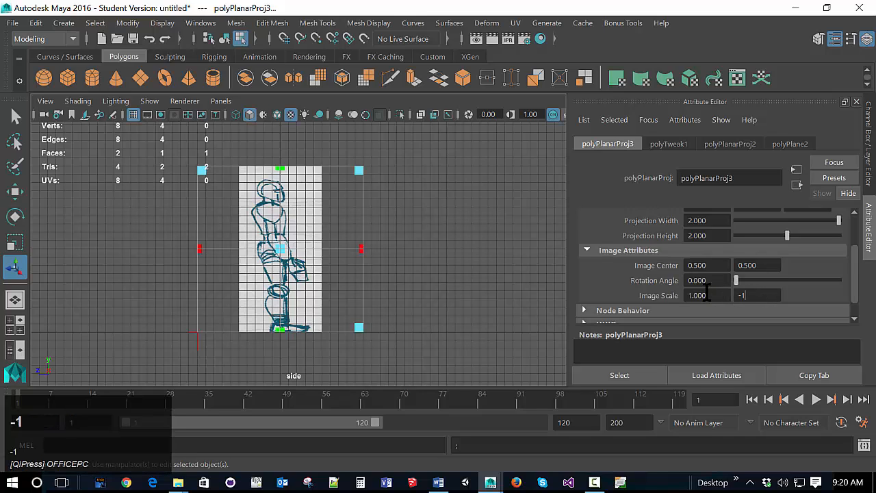
pyautogui.press('Return')
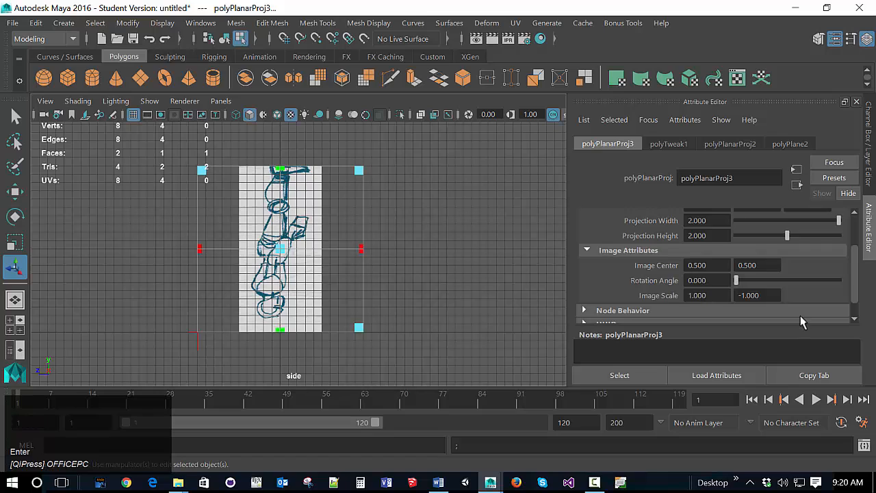
# Step: Return the second Image Scale value of the planar projection to 1
pyautogui.click(766, 295)
pyautogui.press('BackSpace')
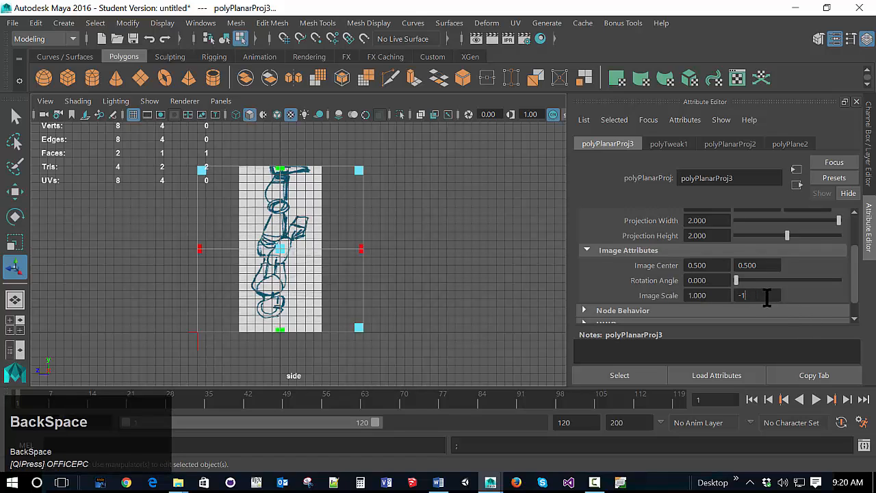
pyautogui.press('BackSpace')
pyautogui.press('BackSpace')
pyautogui.write('1')
# Step: Mirror the robot side drawing horizontally by setting the projection's first Image Scale value to -1, and deselect the plane
pyautogui.click(714, 296)
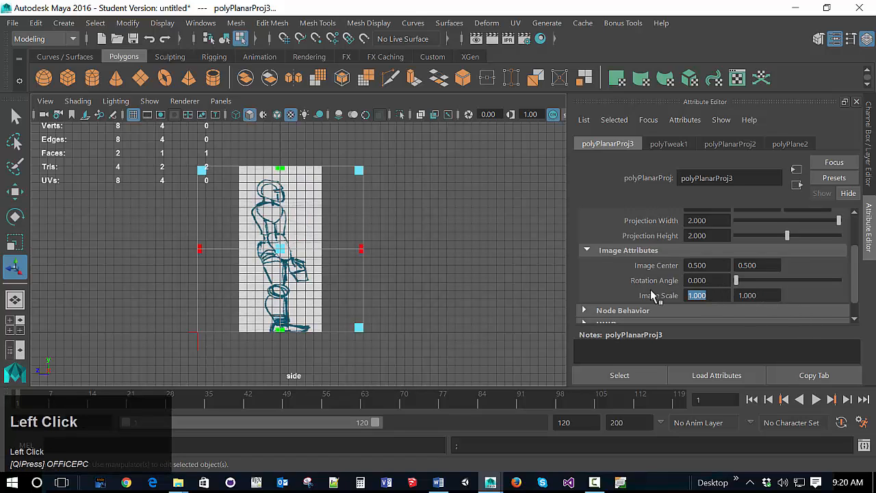
pyautogui.write('-1')
pyautogui.press('Return')
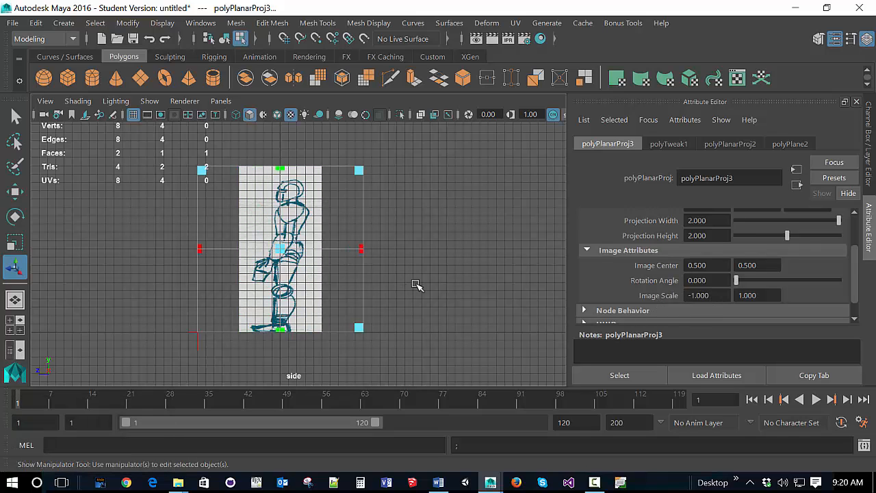
pyautogui.click(446, 283)
pyautogui.press('space')
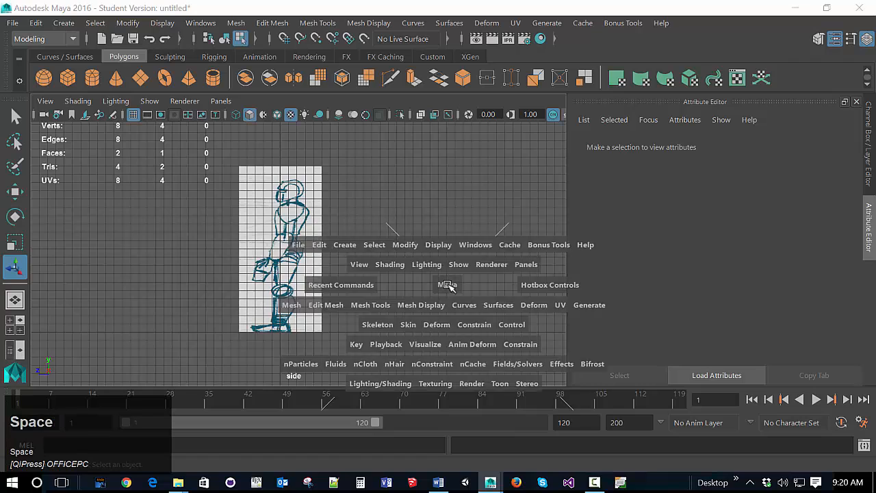
# Step: Check the placement and orientation of both robot reference planes in the perspective, front and side views and the four-view layout
pyautogui.press('space')
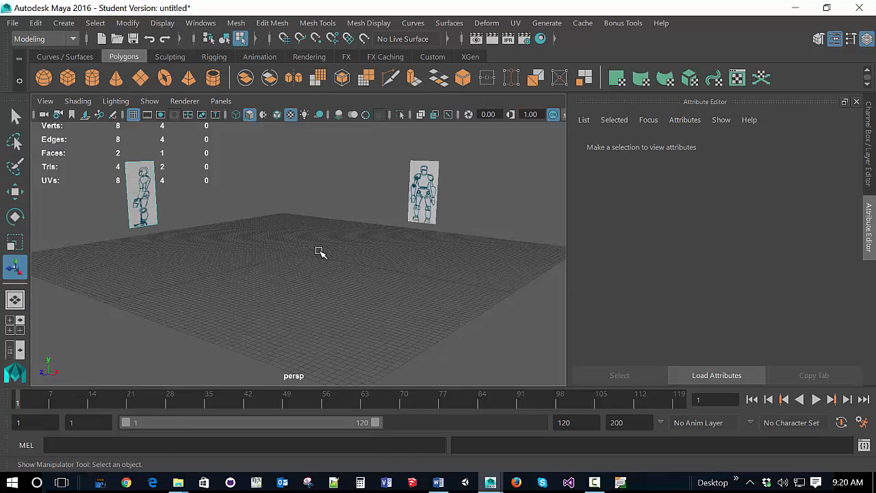
pyautogui.moveTo(355, 266)
pyautogui.mouseDown(button='middle')
pyautogui.moveTo(394, 306)
pyautogui.moveTo(352, 274)
pyautogui.mouseUp(button='middle')
pyautogui.press('space')
pyautogui.moveTo(313, 257)
pyautogui.mouseDown()
pyautogui.moveTo(329, 283)
pyautogui.moveTo(320, 267)
pyautogui.mouseUp()
pyautogui.press('space')
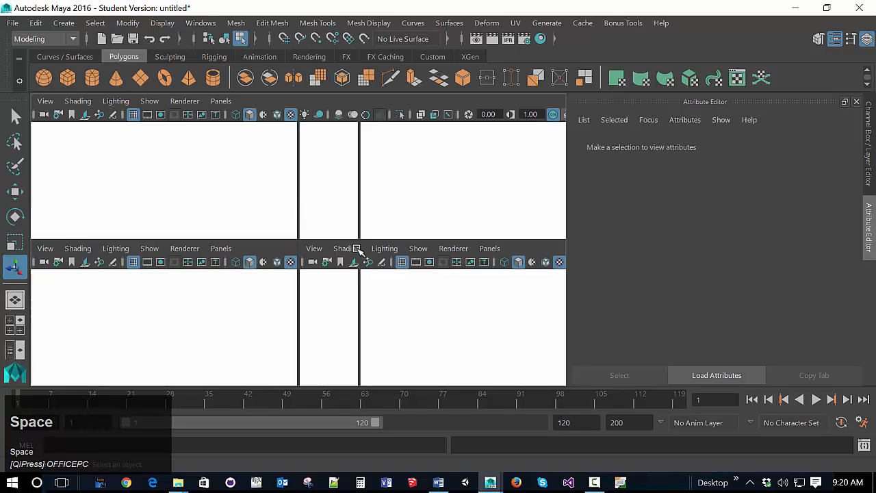
pyautogui.click(400, 210)
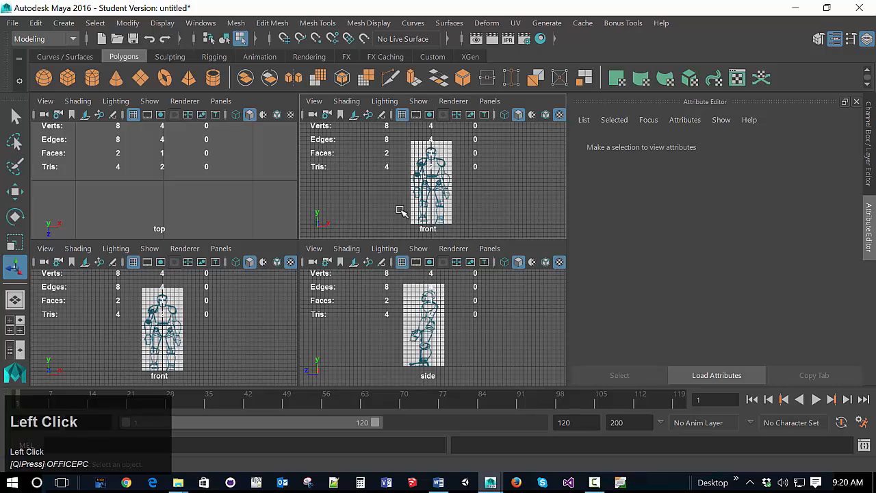
pyautogui.click(15, 325)
pyautogui.press('space')
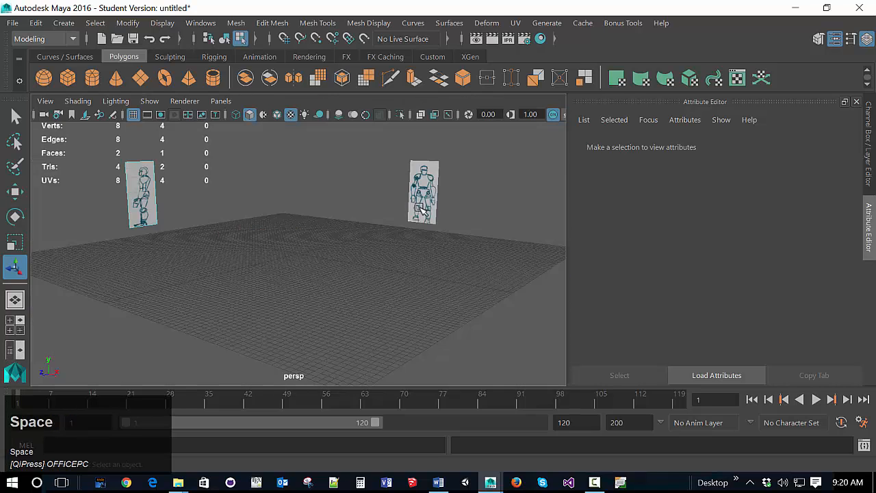
pyautogui.scroll(2, 416, 210)
pyautogui.scroll(-2, 413, 216)
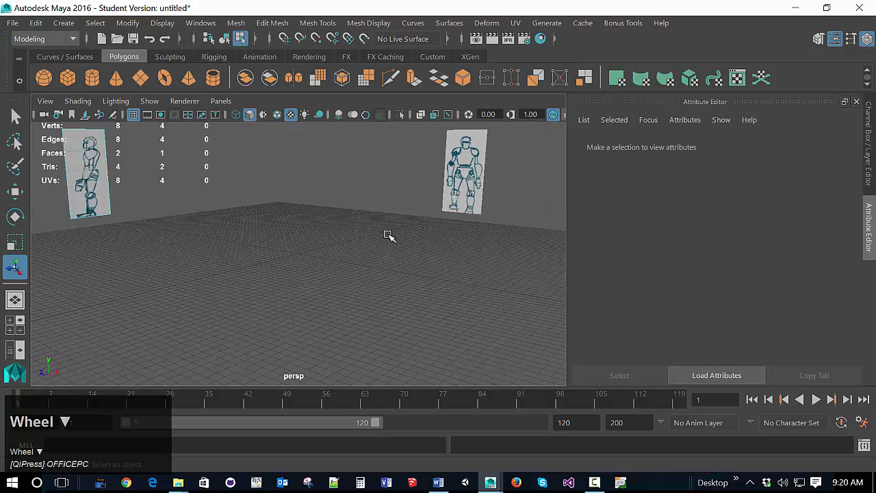
pyautogui.keyDown('alt'); pyautogui.moveTo(389, 236); pyautogui.dragTo(425, 330, button='middle'); pyautogui.keyUp('alt')
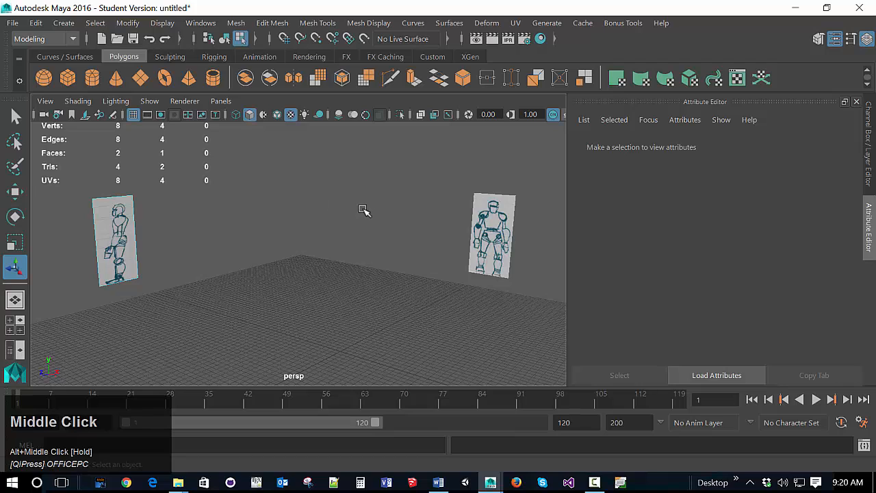
# Step: Open the Outliner and select each of the two planes in turn to identify the front and side references
pyautogui.click(164, 23)
pyautogui.moveTo(212, 110)
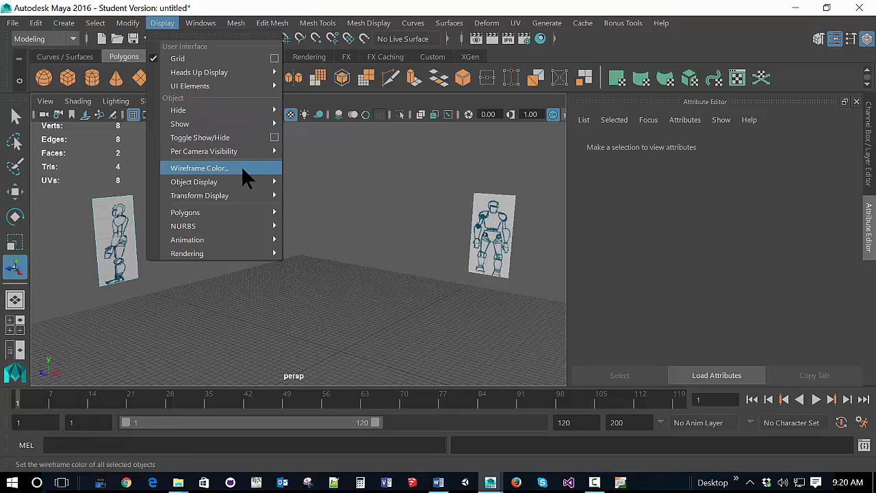
pyautogui.moveTo(206, 25)
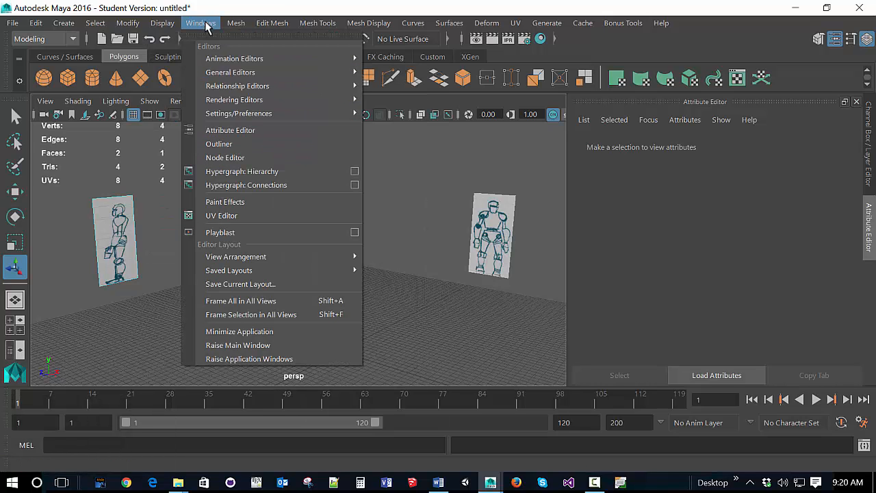
pyautogui.click(245, 144)
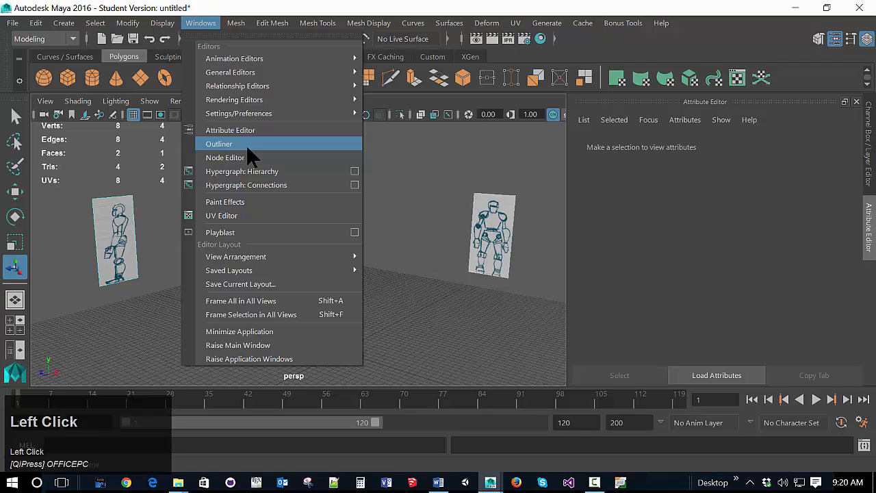
pyautogui.moveTo(314, 236); pyautogui.dragTo(676, 48)
pyautogui.click(676, 164)
pyautogui.click(670, 149)
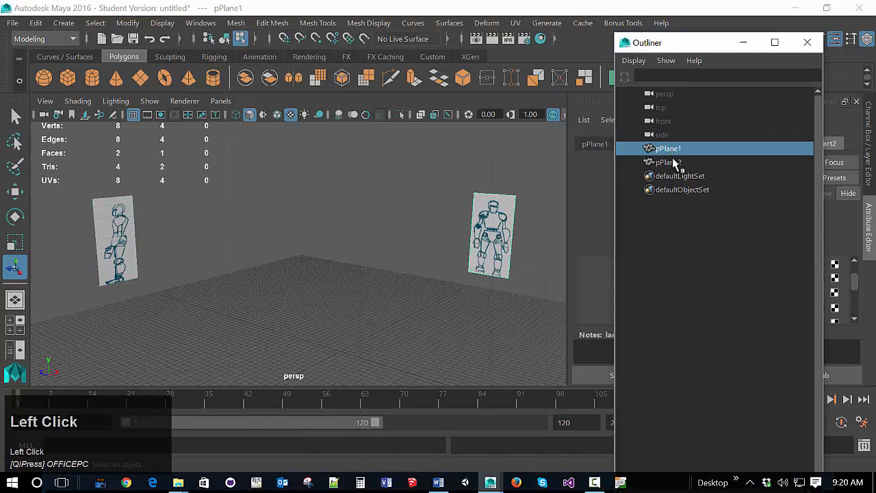
pyautogui.click(672, 162)
pyautogui.moveTo(691, 49); pyautogui.dragTo(305, 50)
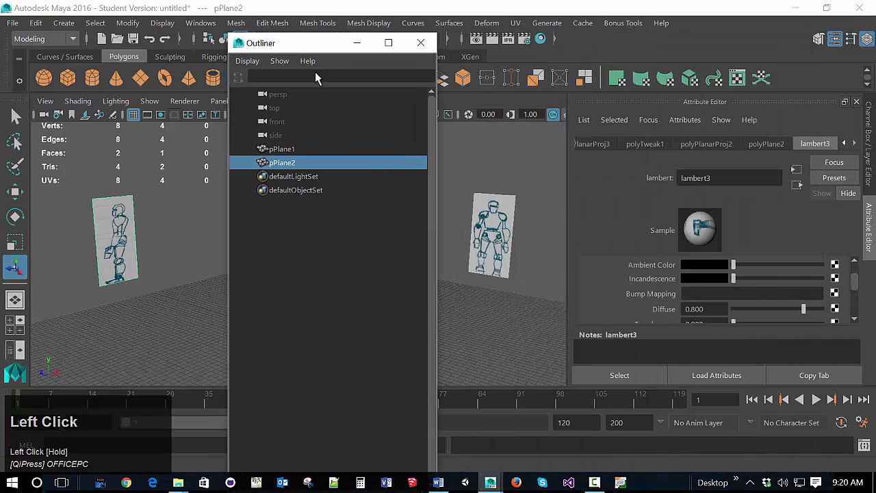
# Step: Rename the plane with the front robot drawing, pPlane1, as RefFront
pyautogui.press('shift')
pyautogui.click(283, 150)
pyautogui.doubleClick(289, 148)
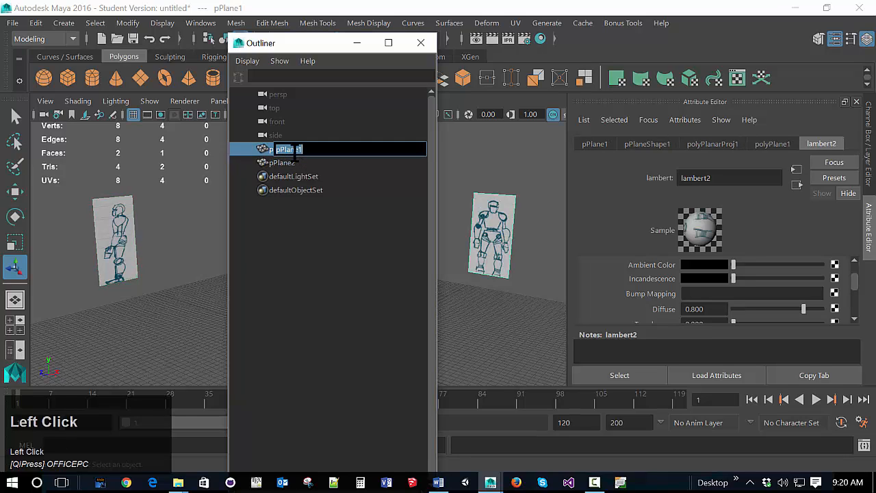
pyautogui.press('shift')
pyautogui.write('Ref')
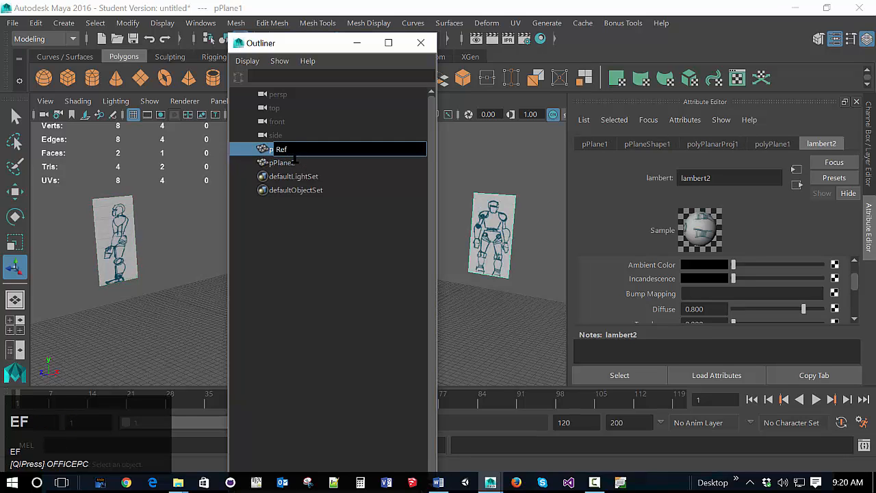
pyautogui.write('Front')
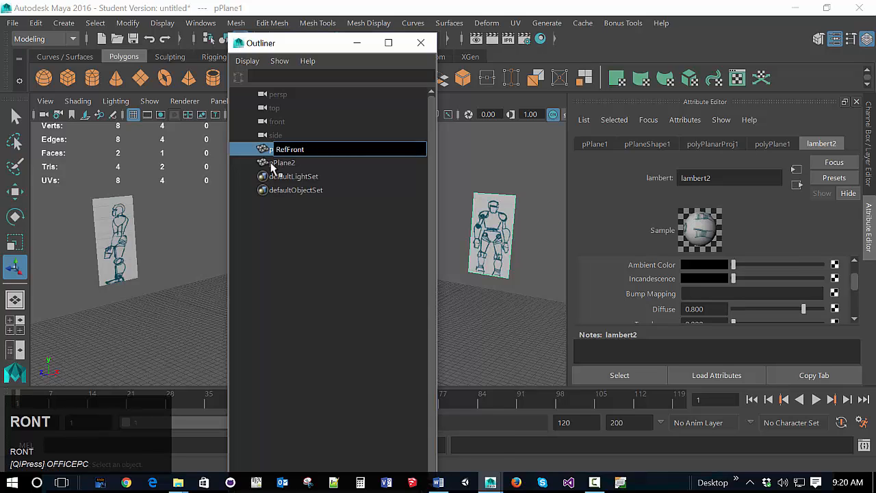
# Step: Rename the plane with the side robot drawing, pPlane2, as RefSide
pyautogui.click(273, 167)
pyautogui.doubleClick(272, 163)
pyautogui.write('R')
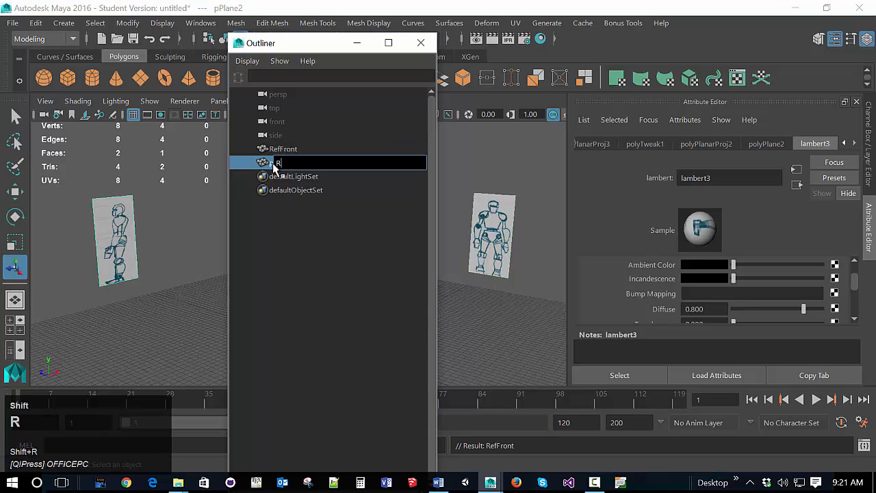
pyautogui.write('efSide')
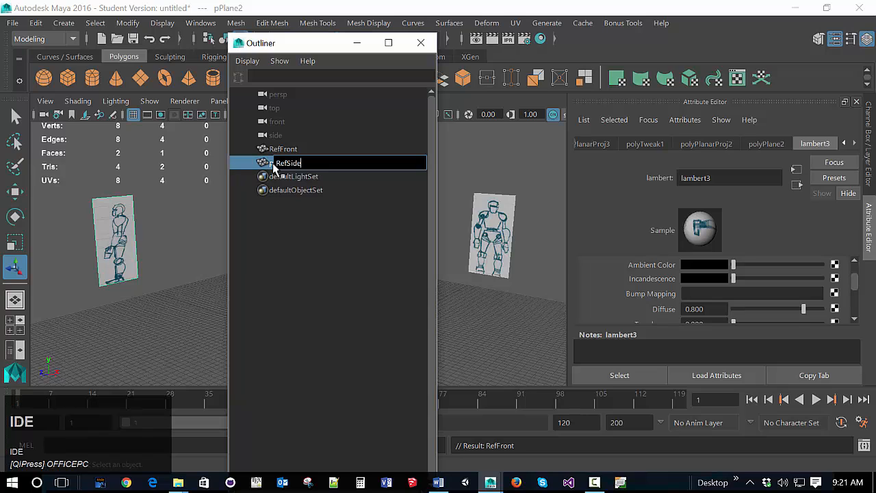
pyautogui.press('Return')
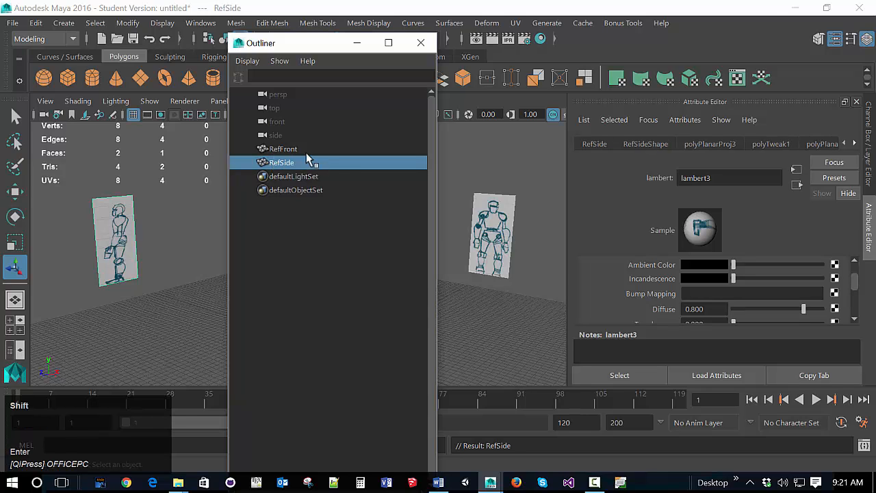
# Step: Create a new display layer from the selected RefFront and RefSide planes
pyautogui.keyDown('shift'); pyautogui.click(305, 150); pyautogui.keyUp('shift')
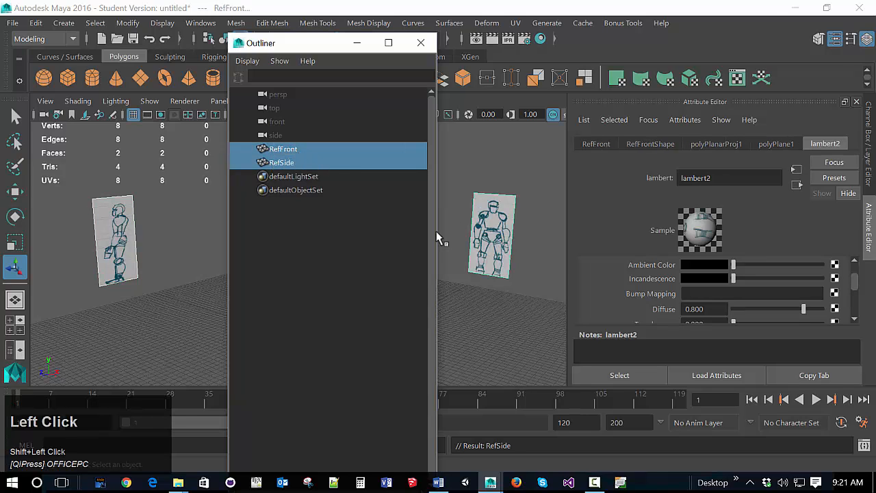
pyautogui.click(868, 156)
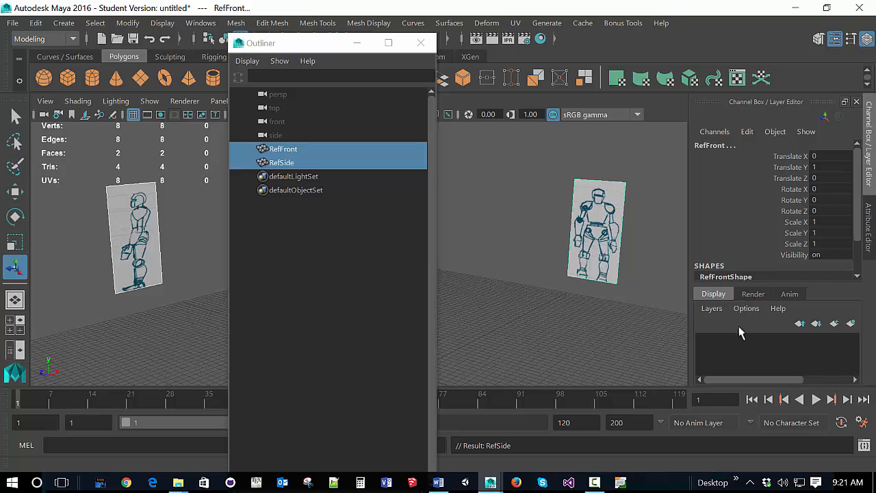
pyautogui.click(712, 309)
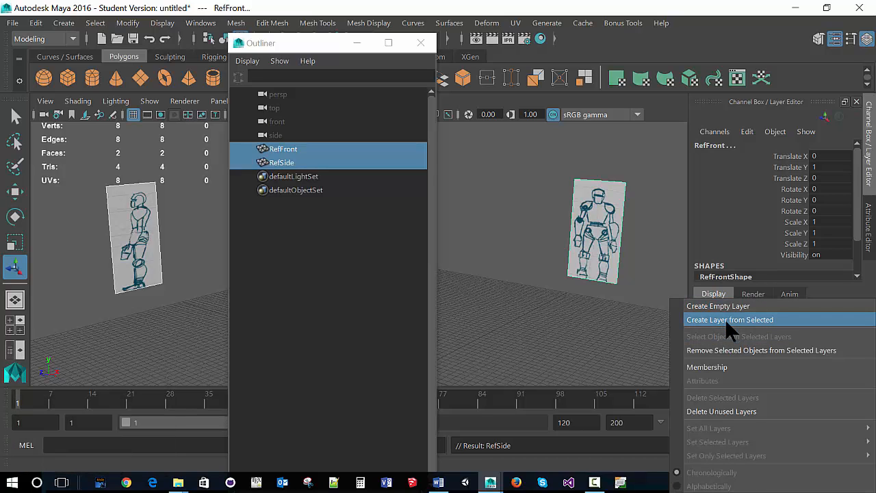
pyautogui.click(728, 322)
# Step: Rename the new display layer as RefLayer and save the layer settings
pyautogui.doubleClick(765, 341)
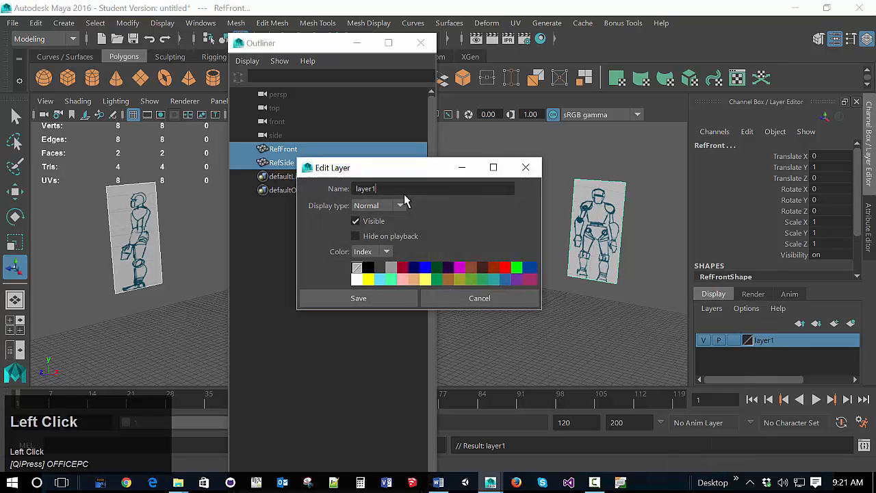
pyautogui.moveTo(398, 191); pyautogui.dragTo(301, 193)
pyautogui.press('shift')
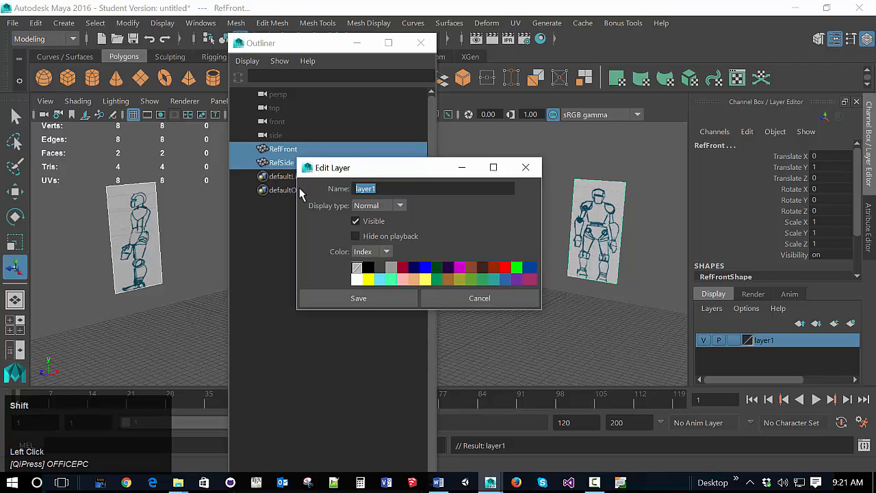
pyautogui.write('RefLayer')
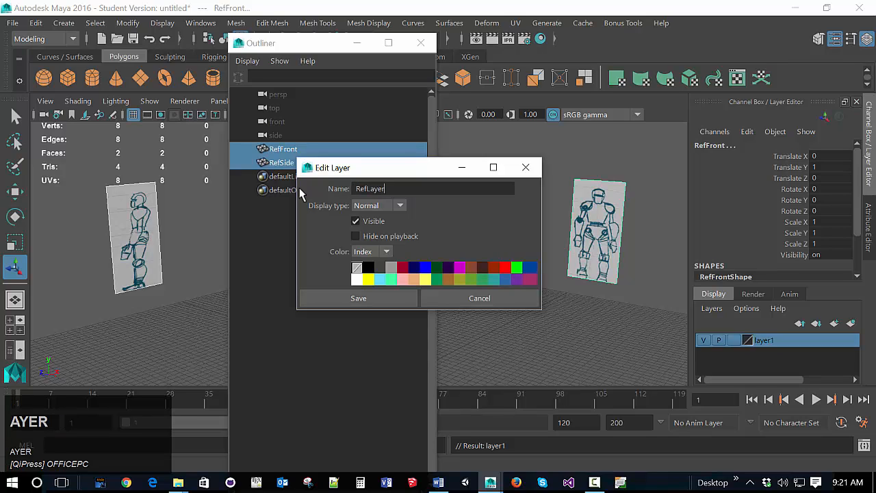
pyautogui.press('Return')
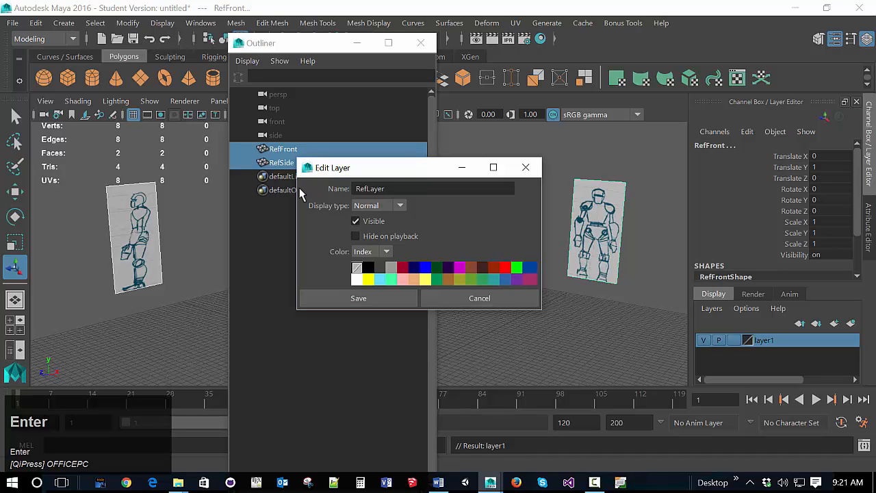
pyautogui.click(353, 298)
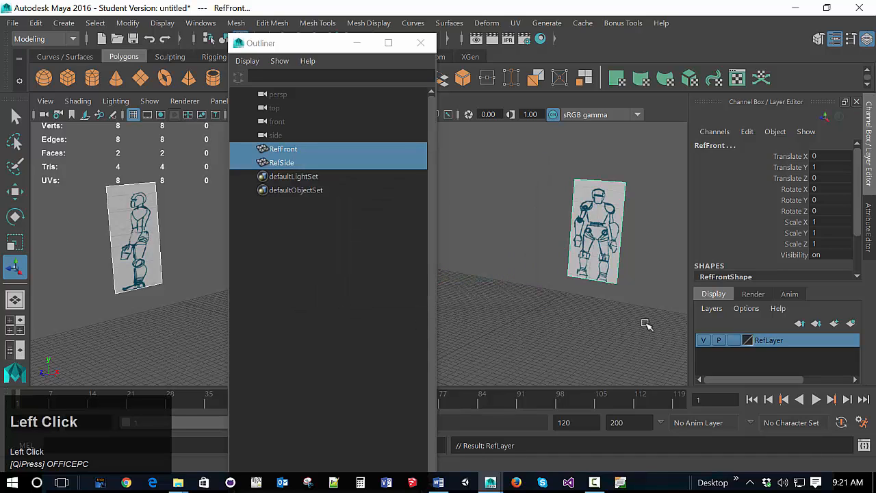
# Step: Toggle RefLayer's visibility off and back on, switch off its playback visibility, and close the Outliner
pyautogui.click(704, 343)
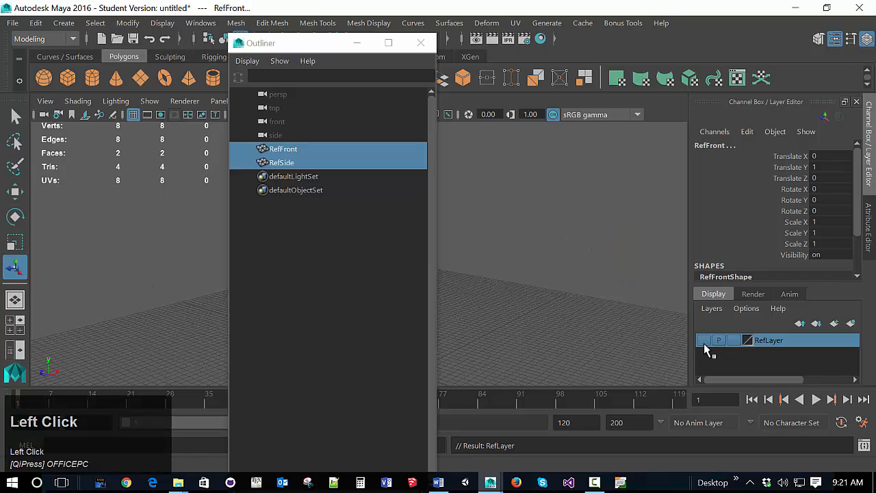
pyautogui.click(705, 343)
pyautogui.click(704, 343)
pyautogui.click(704, 343)
pyautogui.click(703, 343)
pyautogui.click(704, 343)
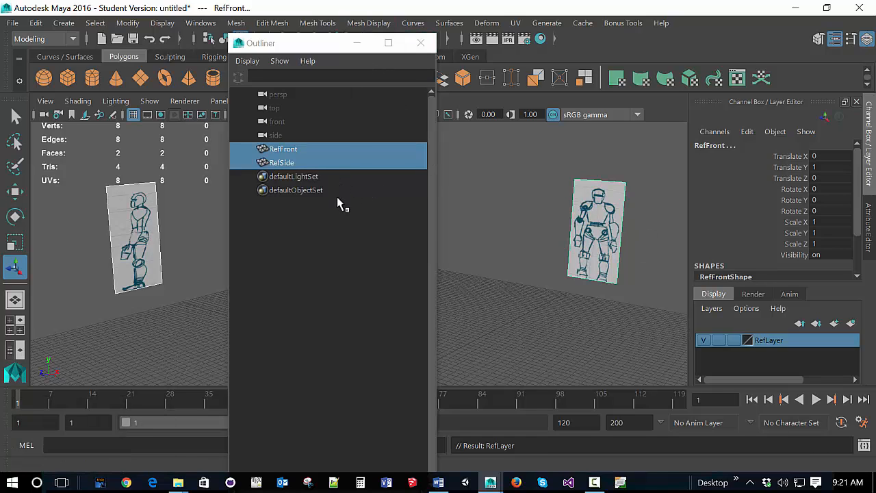
pyautogui.click(420, 43)
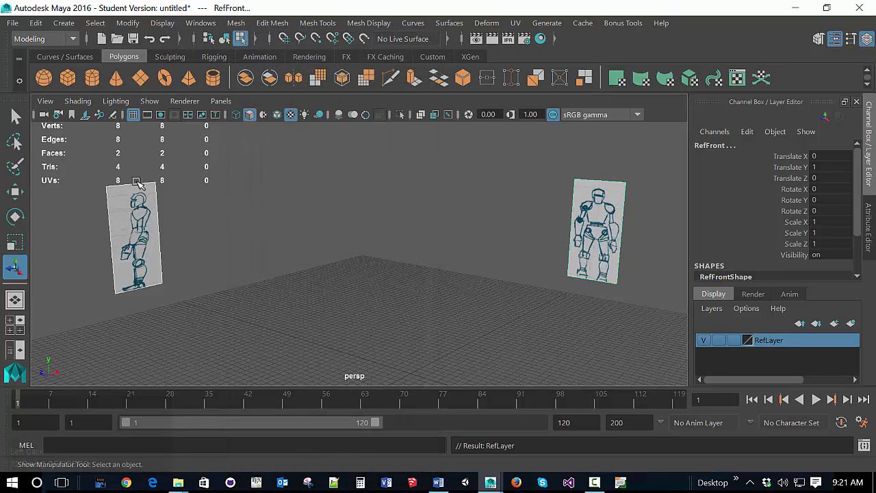
# Step: Select both the side and front reference planes and delete their construction history
pyautogui.click(96, 23)
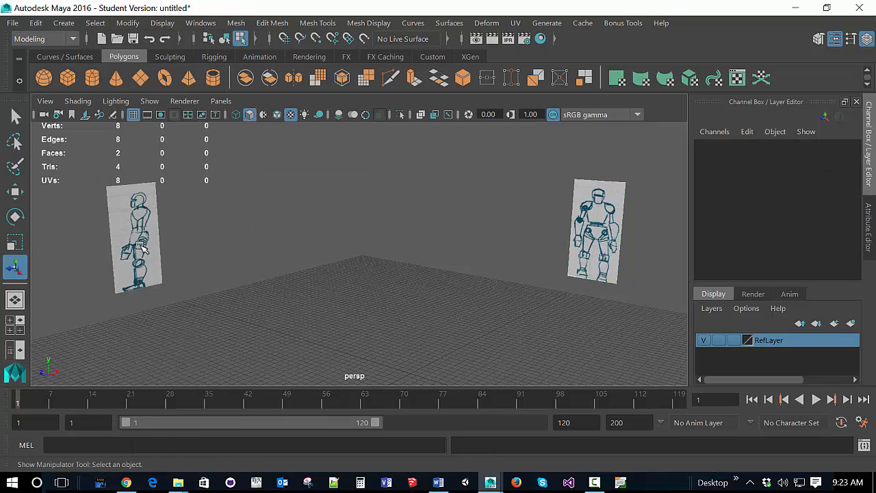
pyautogui.click(143, 246)
pyautogui.keyDown('shift'); pyautogui.click(595, 243); pyautogui.keyUp('shift')
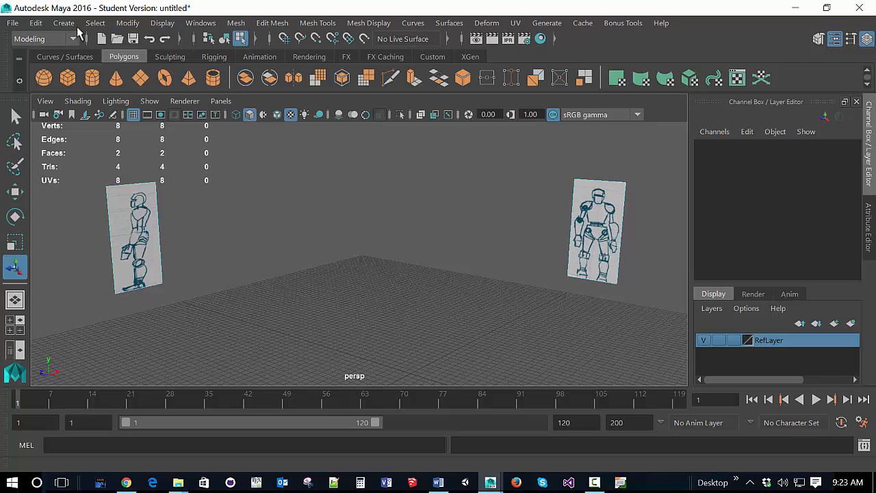
pyautogui.click(36, 23)
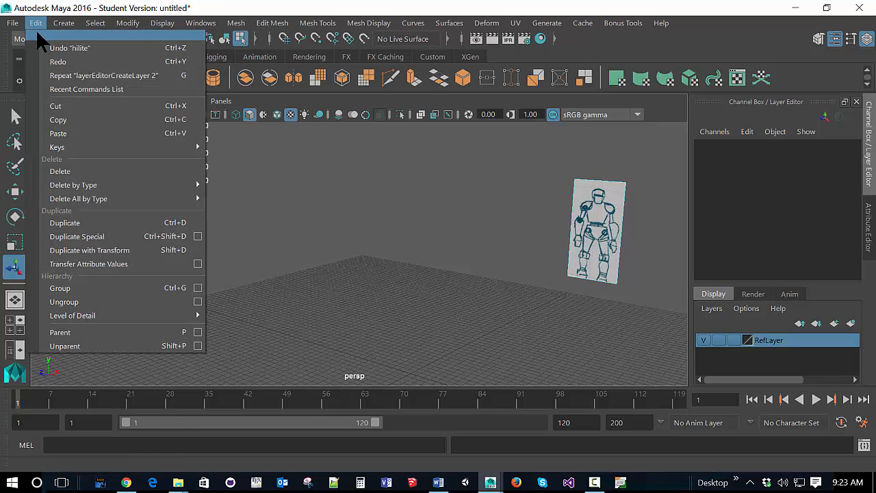
pyautogui.moveTo(154, 179)
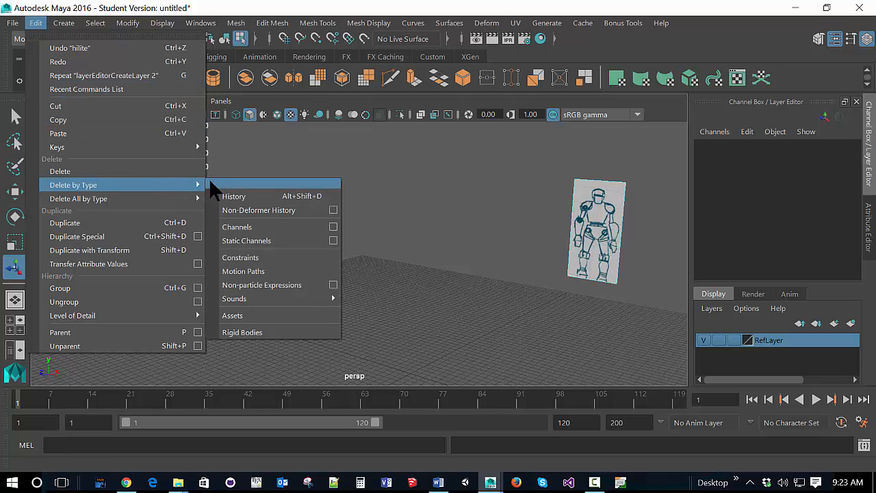
pyautogui.click(246, 193)
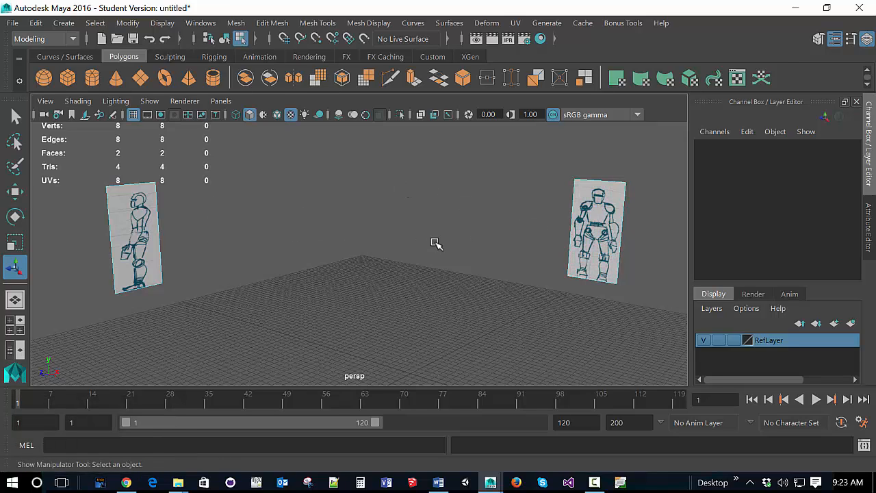
pyautogui.scroll(-5, 344, 210)
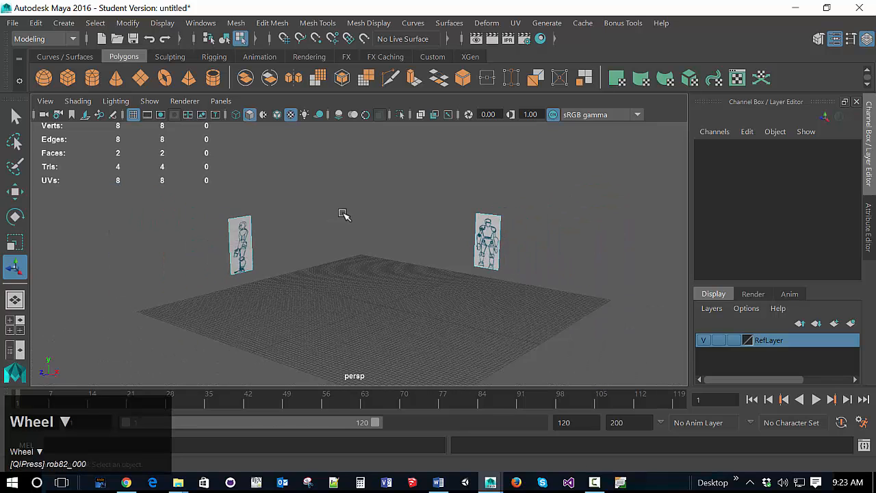
pyautogui.scroll(3, 344, 211)
pyautogui.scroll(-4, 489, 263)
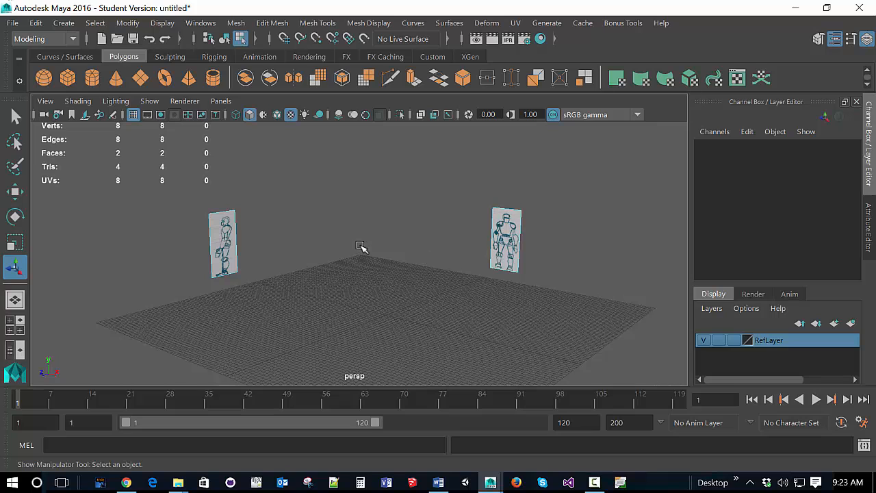
# Step: Save the scene to the Desktop as the Maya Binary file ModelingDemo.mb, overwriting the existing file and accepting the student version notice
pyautogui.click(12, 23)
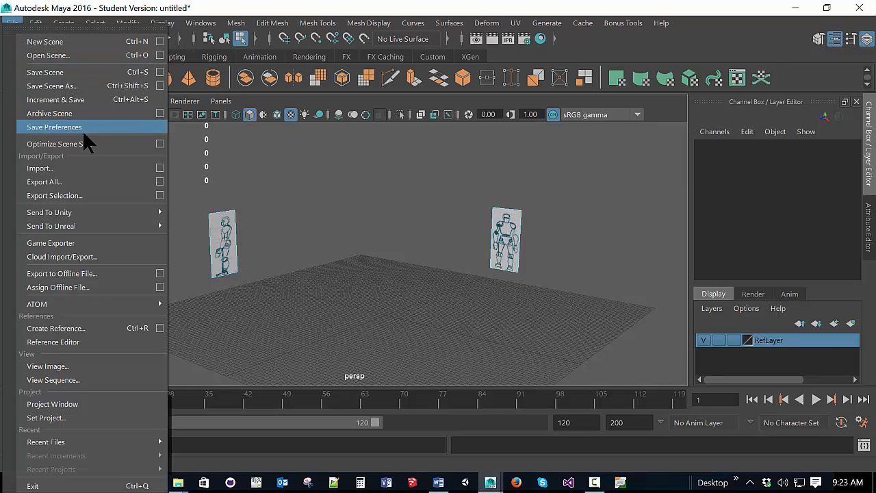
pyautogui.click(46, 72)
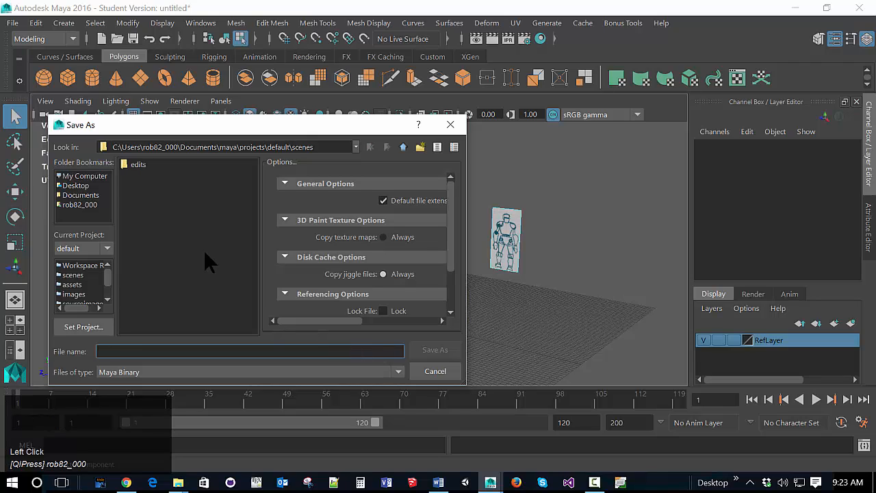
pyautogui.click(86, 187)
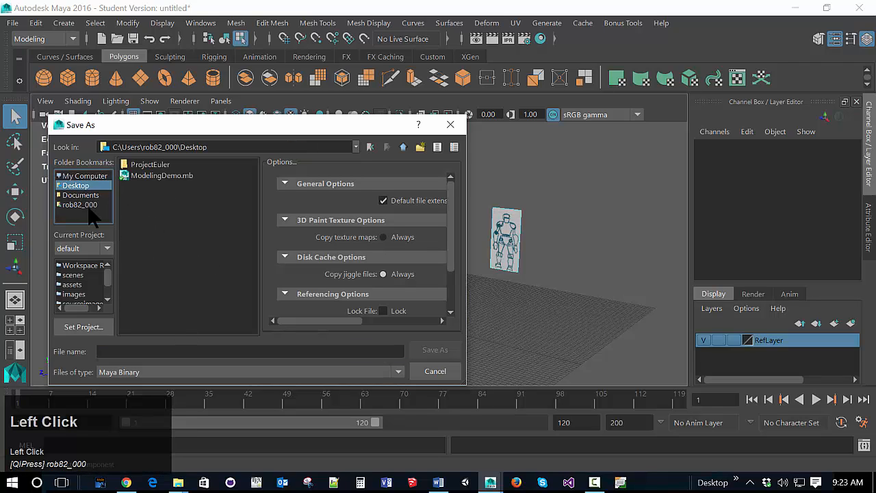
pyautogui.click(162, 176)
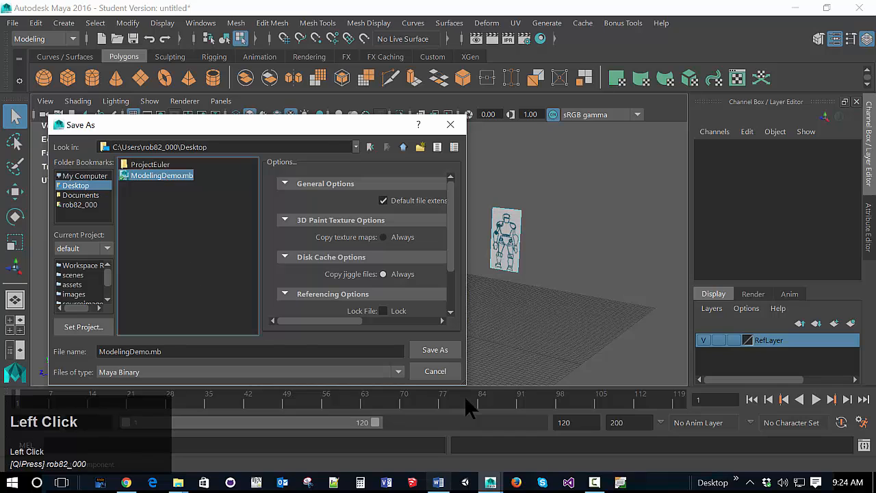
pyautogui.click(441, 350)
pyautogui.click(226, 276)
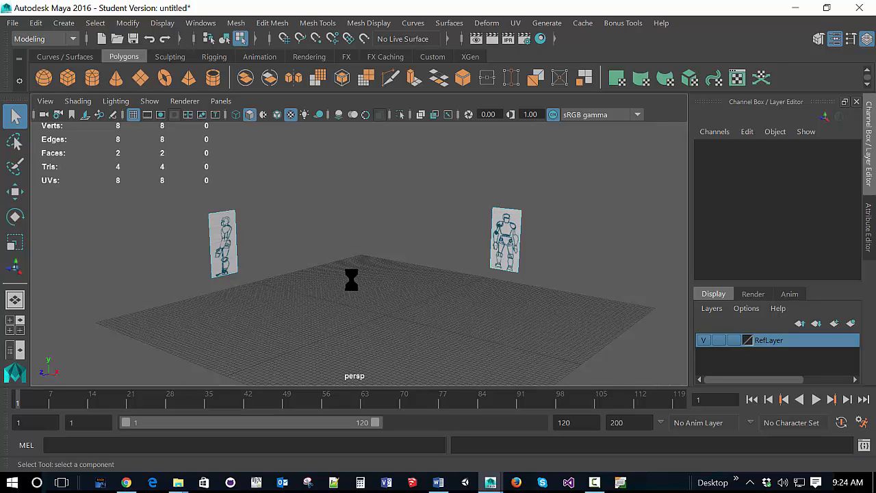
pyautogui.click(422, 260)
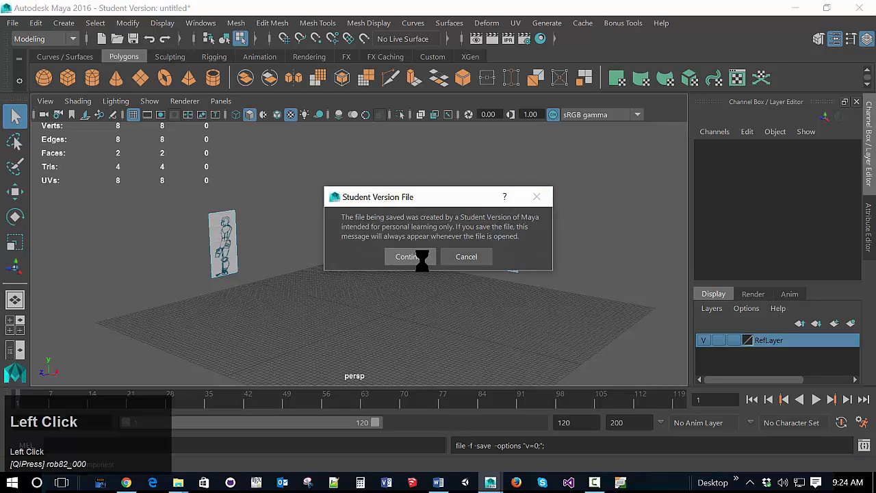